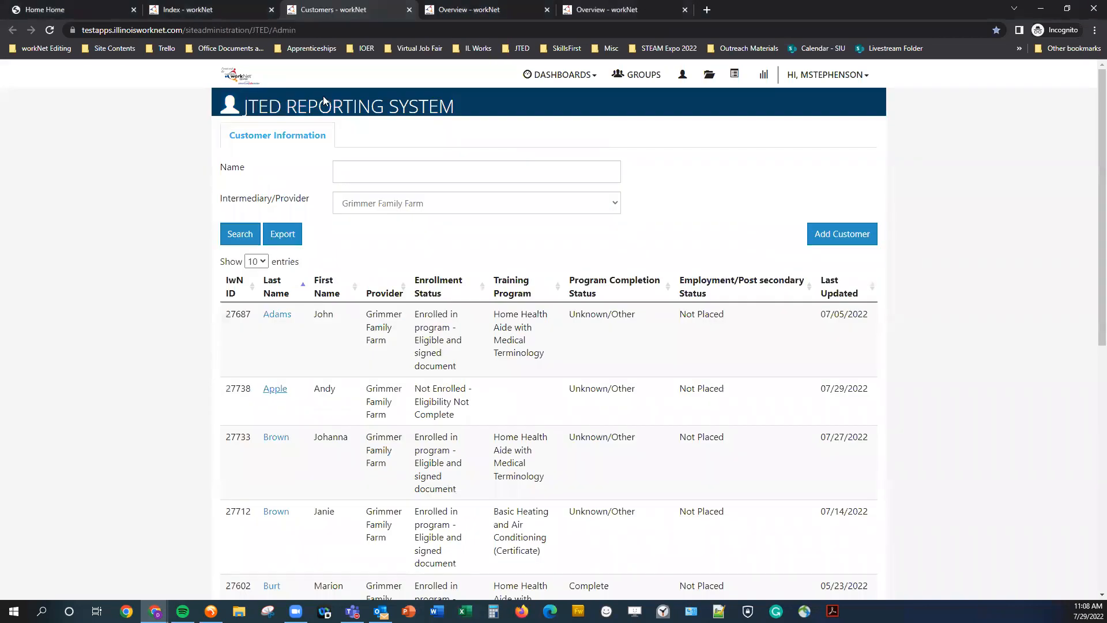
# Open the second customer's record from the customer list.
pyautogui.click(275, 390)
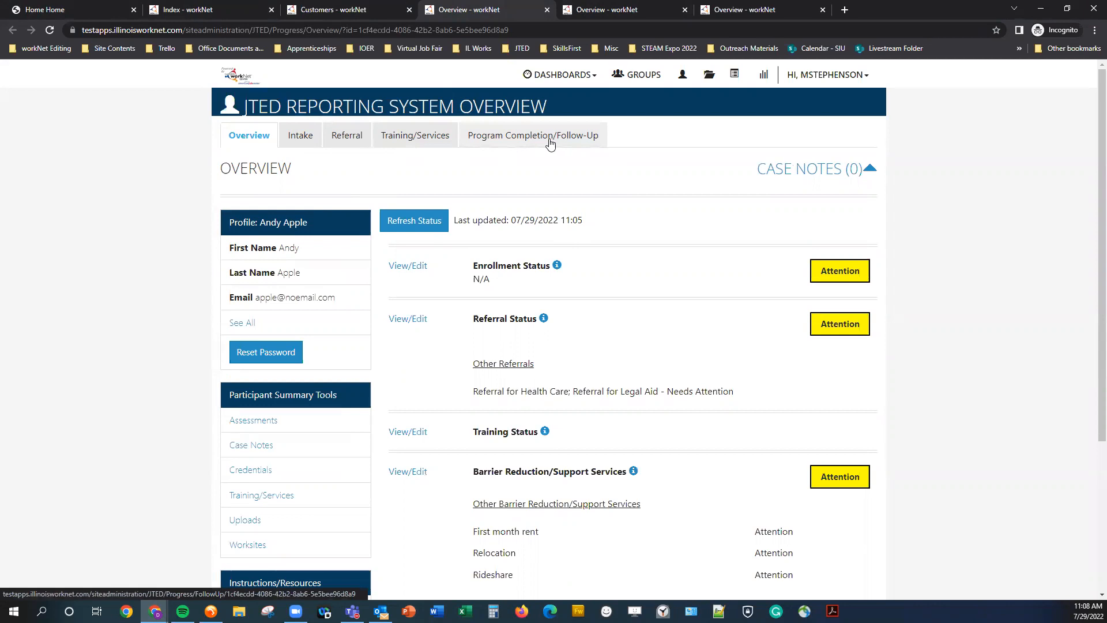
# Open the customer's IEP/ISS career plan overview and close the extra browser tabs.
pyautogui.click(415, 135)
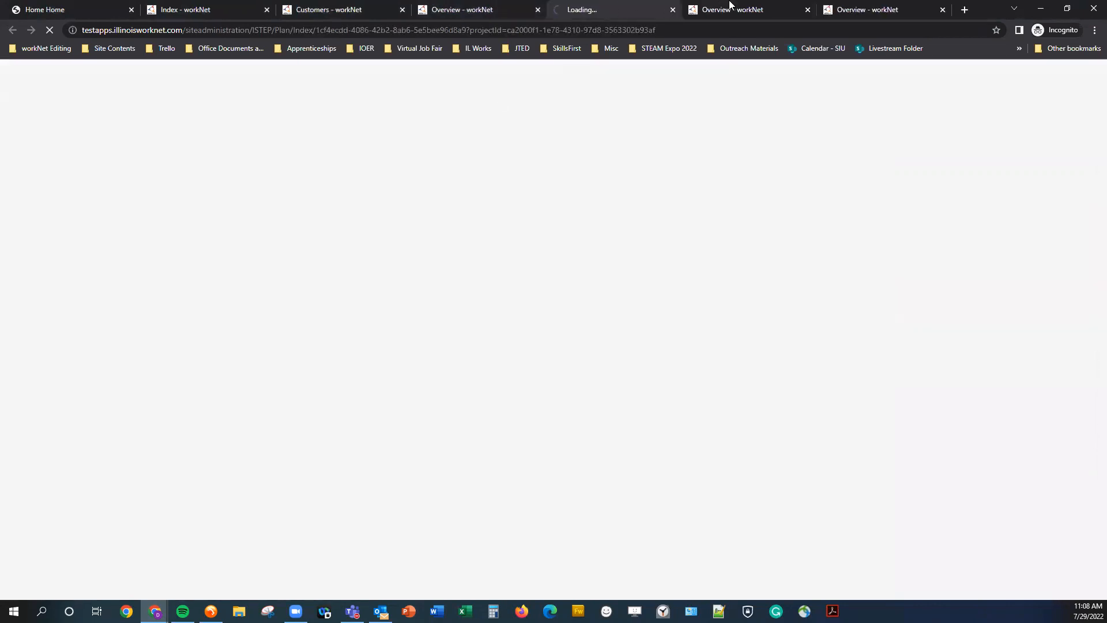
pyautogui.click(808, 10)
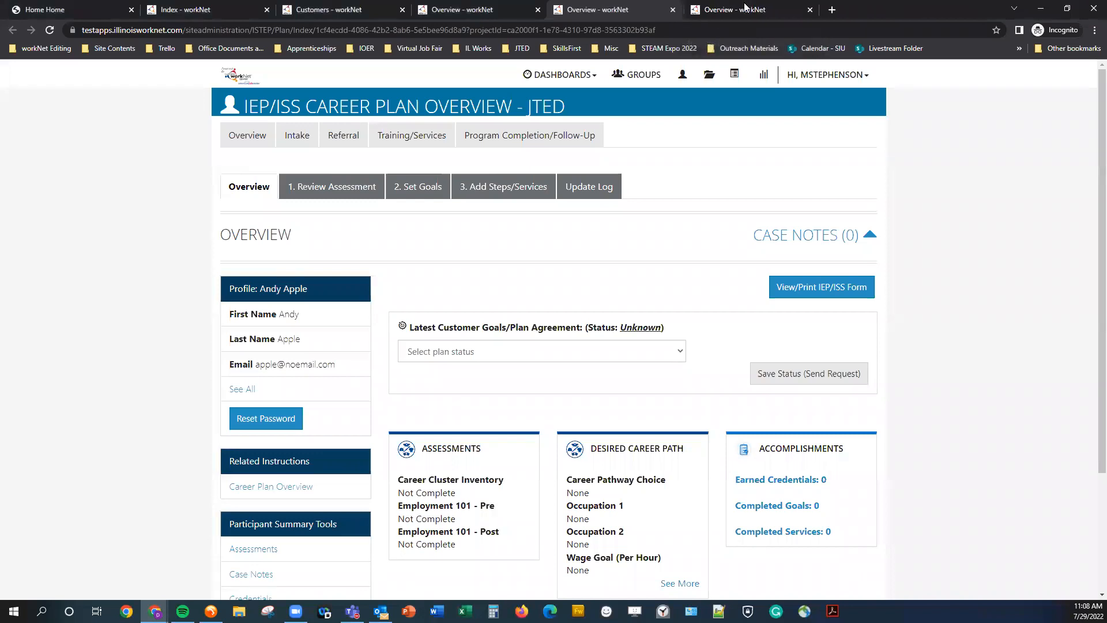
pyautogui.click(808, 9)
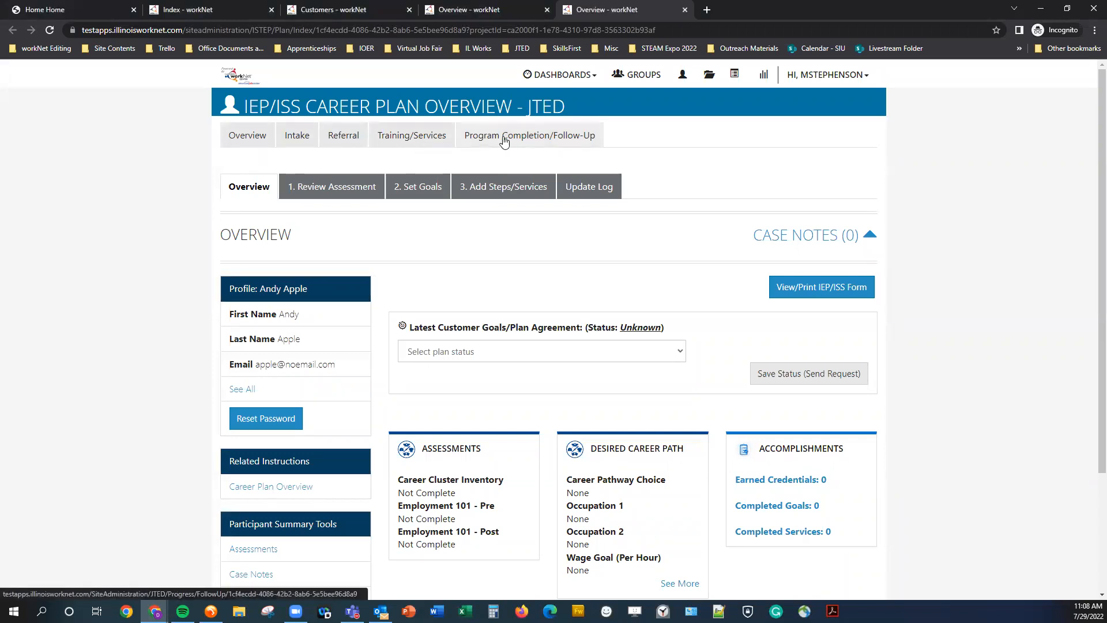
# Review the plan status options for the latest customer goals/plan agreement without choosing one.
pyautogui.middleClick(161, 204)
pyautogui.middleClick(160, 219)
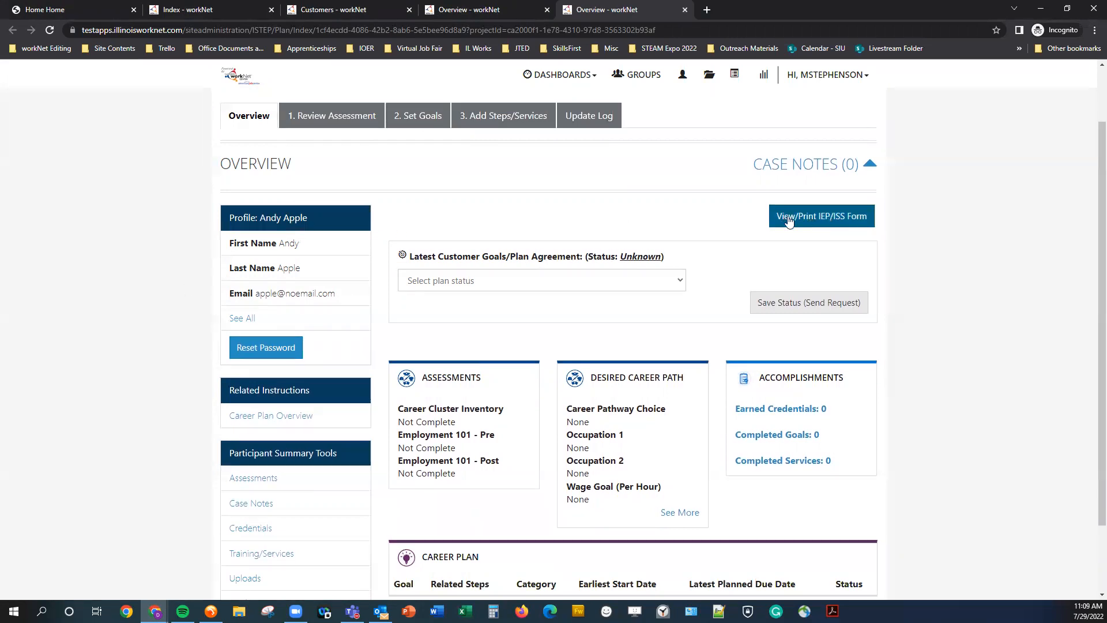
pyautogui.scroll(-1, 705, 231)
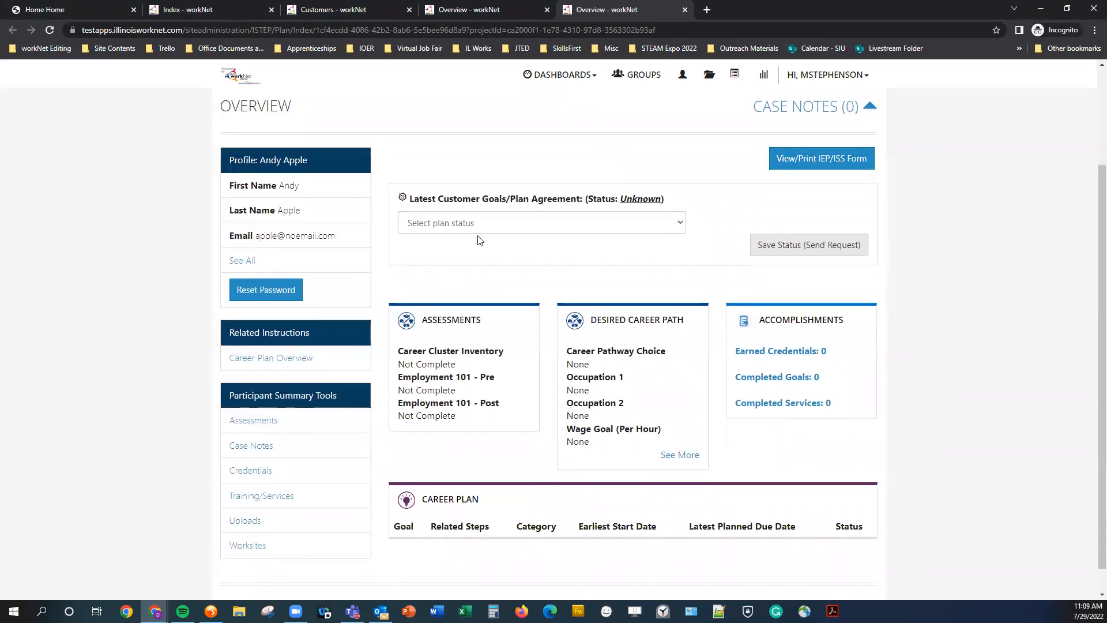
pyautogui.click(492, 226)
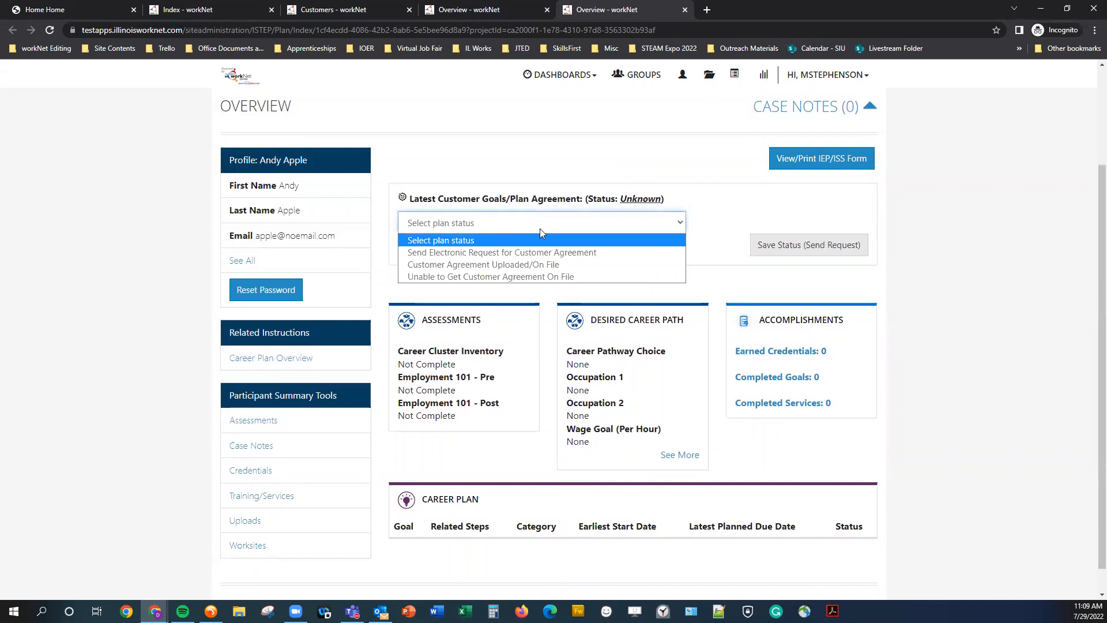
pyautogui.click(654, 213)
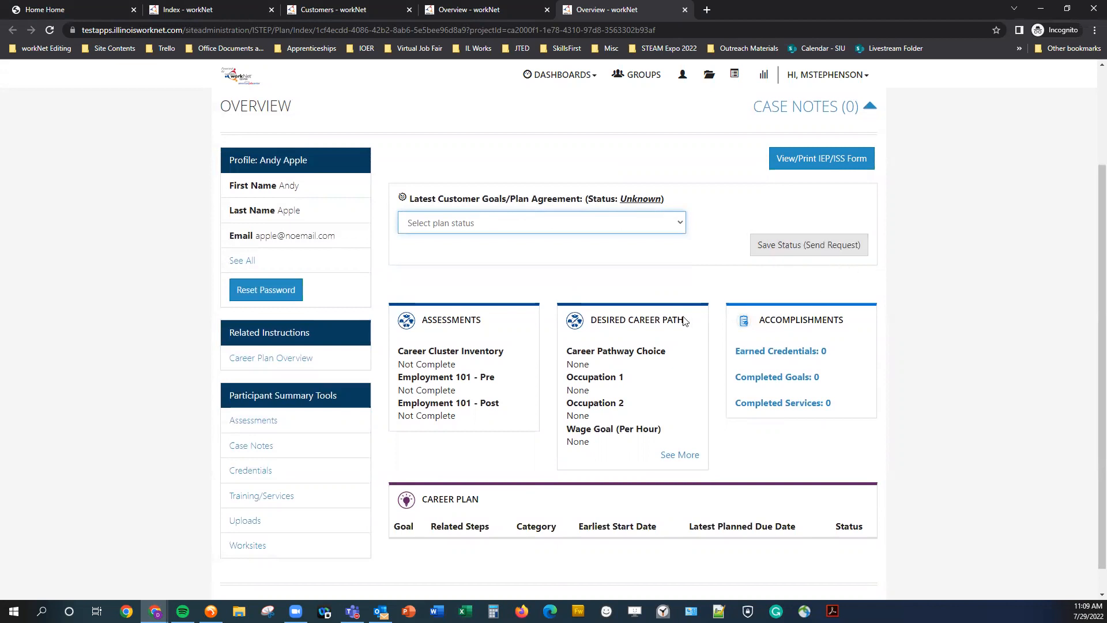
pyautogui.scroll(-1, 547, 352)
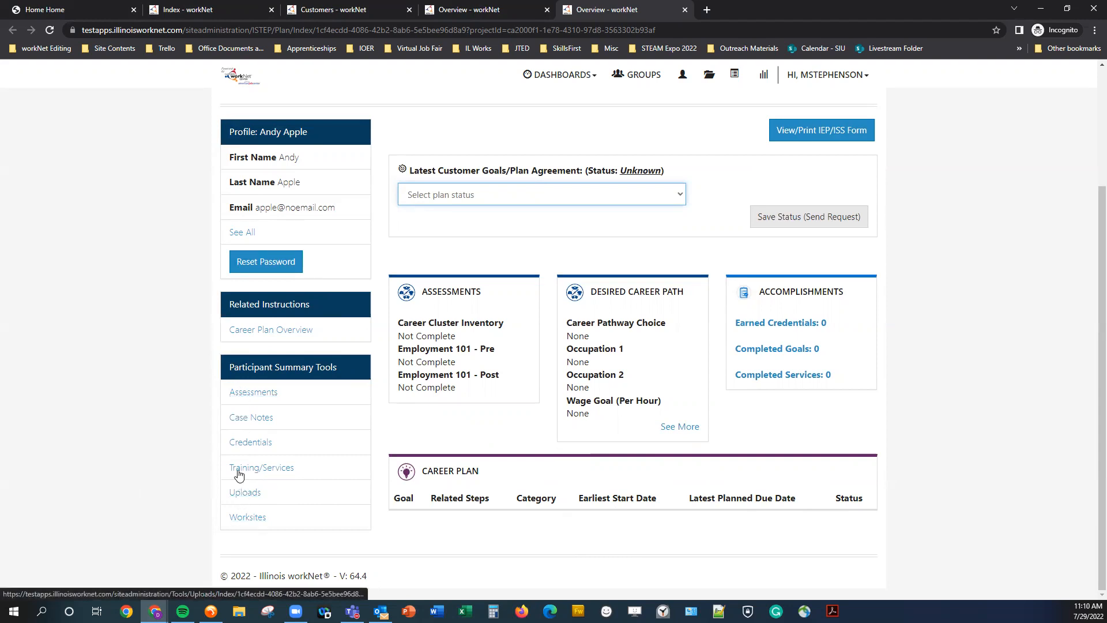
# Expand and collapse the full profile details and scroll through the career plan overview.
pyautogui.click(240, 234)
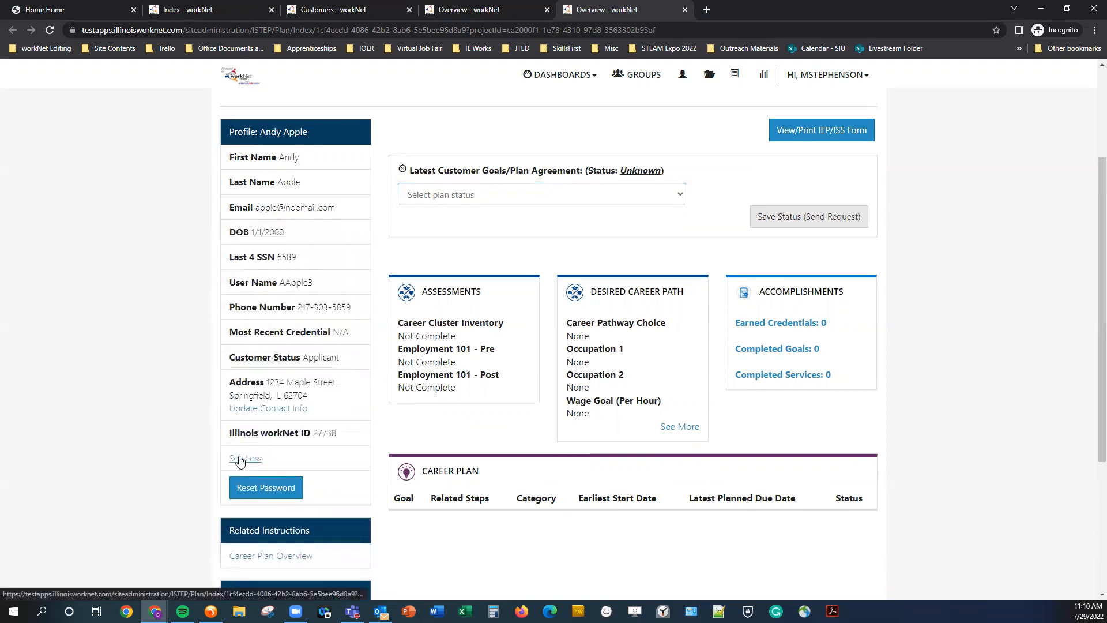
pyautogui.click(241, 459)
pyautogui.scroll(3, 262, 151)
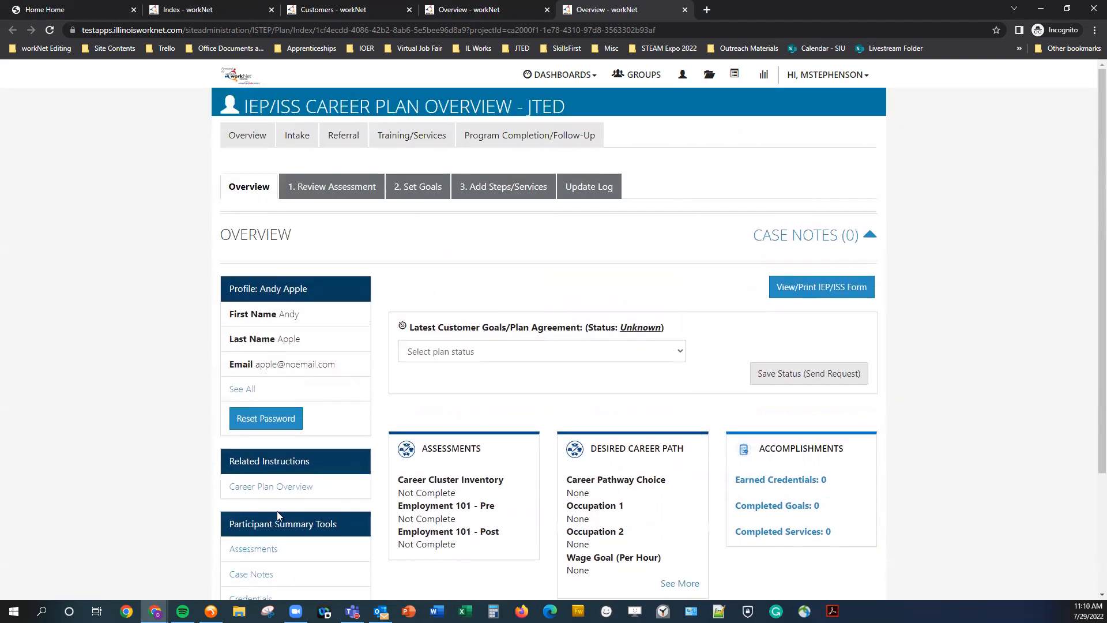
pyautogui.scroll(-2, 213, 381)
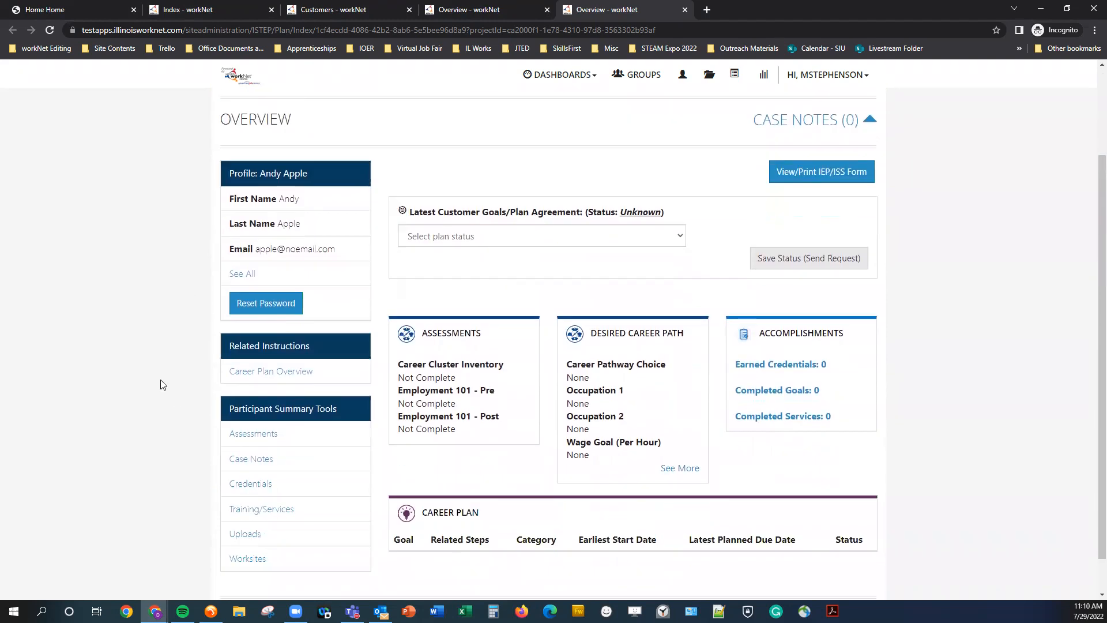
pyautogui.scroll(-1, 517, 422)
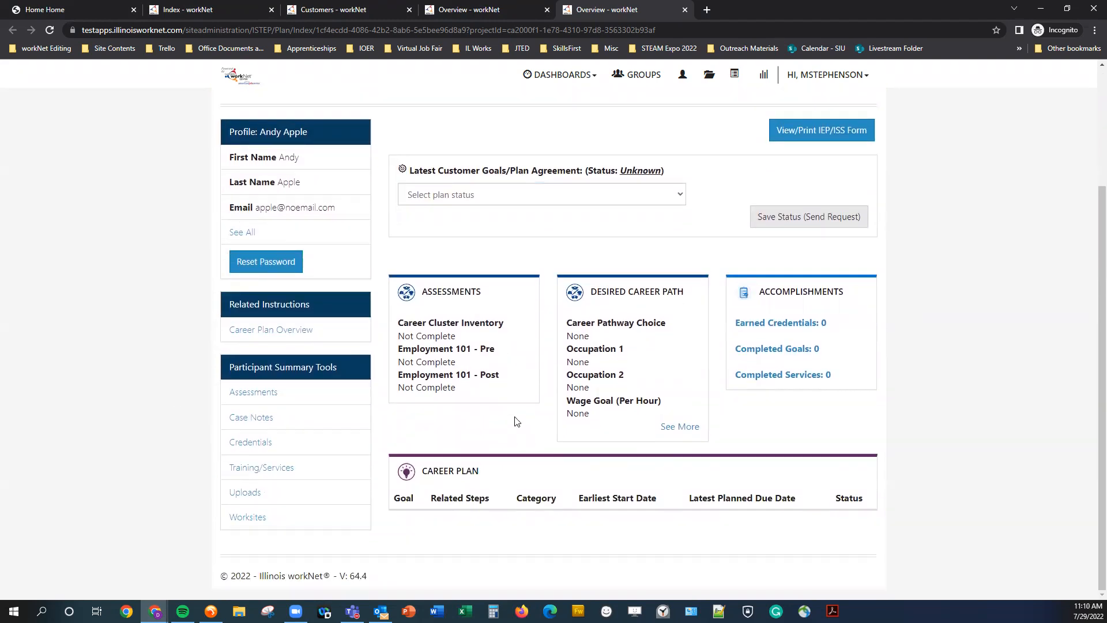
pyautogui.scroll(3, 465, 530)
pyautogui.scroll(-1, 308, 225)
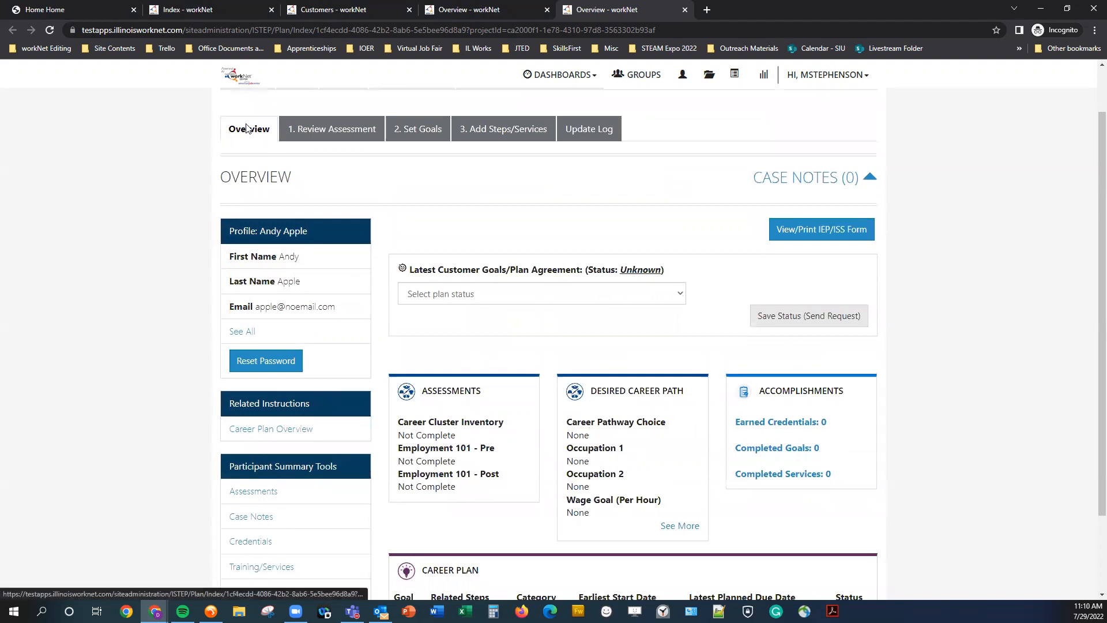
# Open the Review Assessment step of the career plan.
pyautogui.click(339, 131)
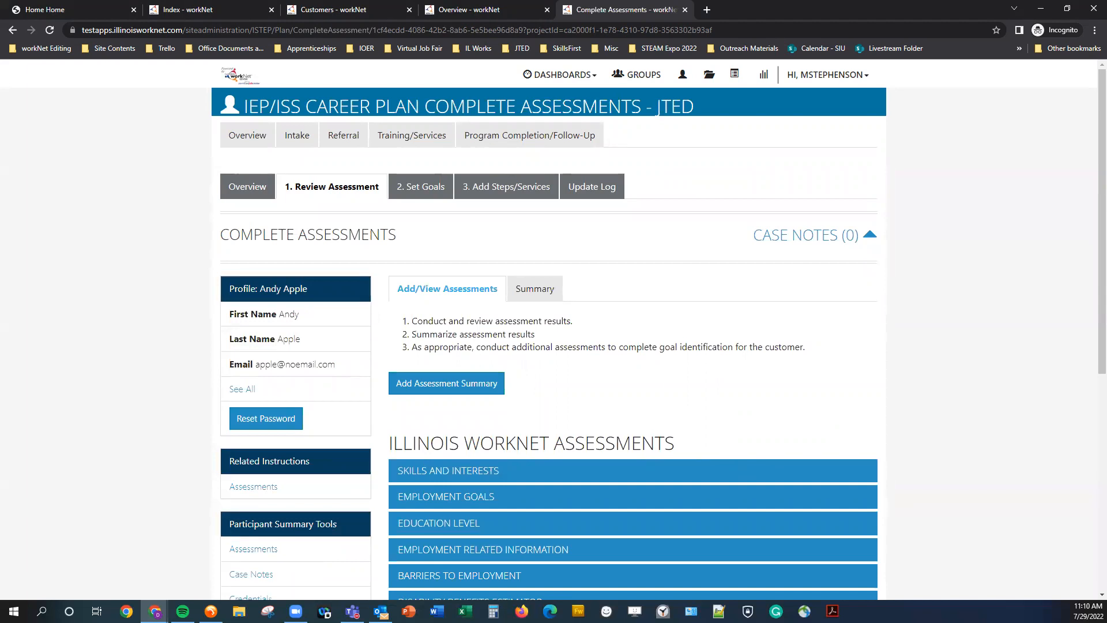
pyautogui.scroll(-3, 634, 344)
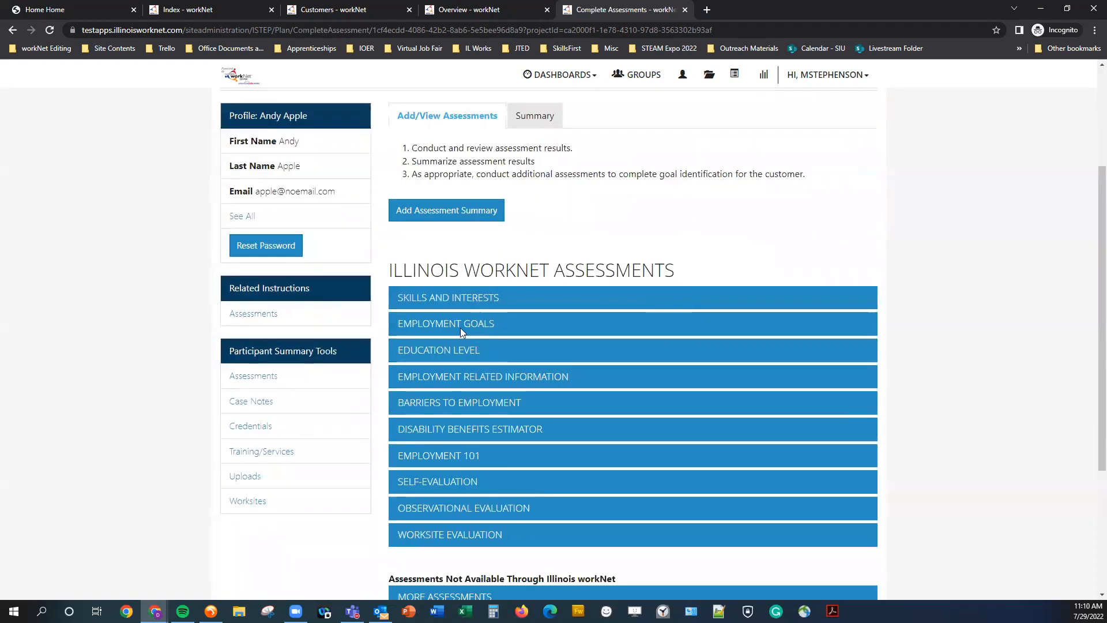
# Expand the Skills and Interests, Employment Goals and Education Level sections to review the intake answers.
pyautogui.moveTo(388, 270); pyautogui.dragTo(665, 274)
pyautogui.click(669, 276)
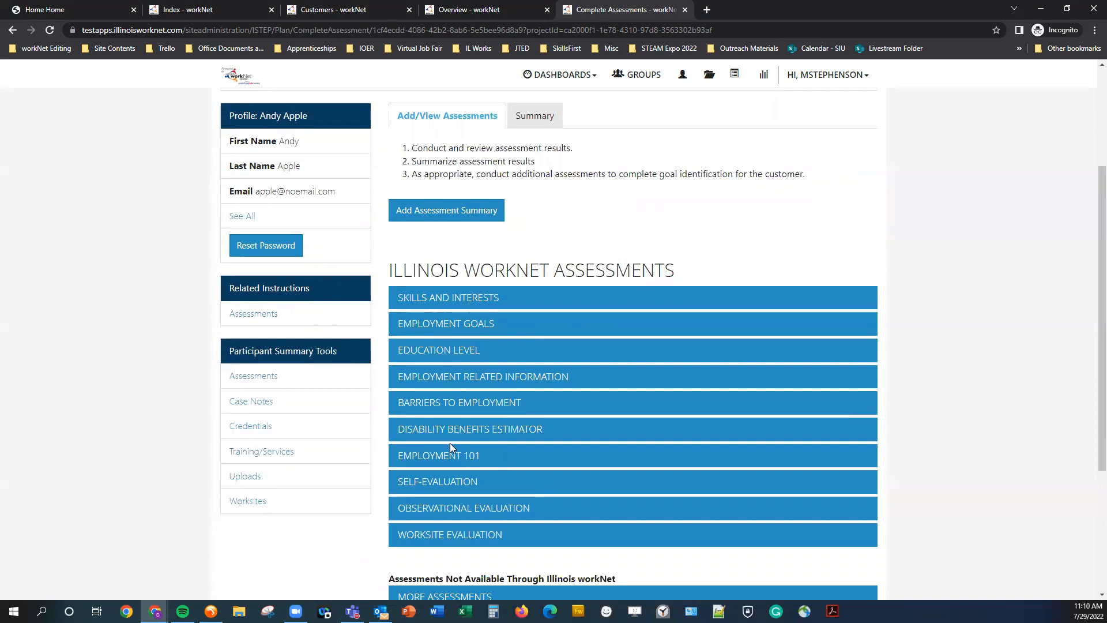
pyautogui.click(486, 298)
pyautogui.click(486, 299)
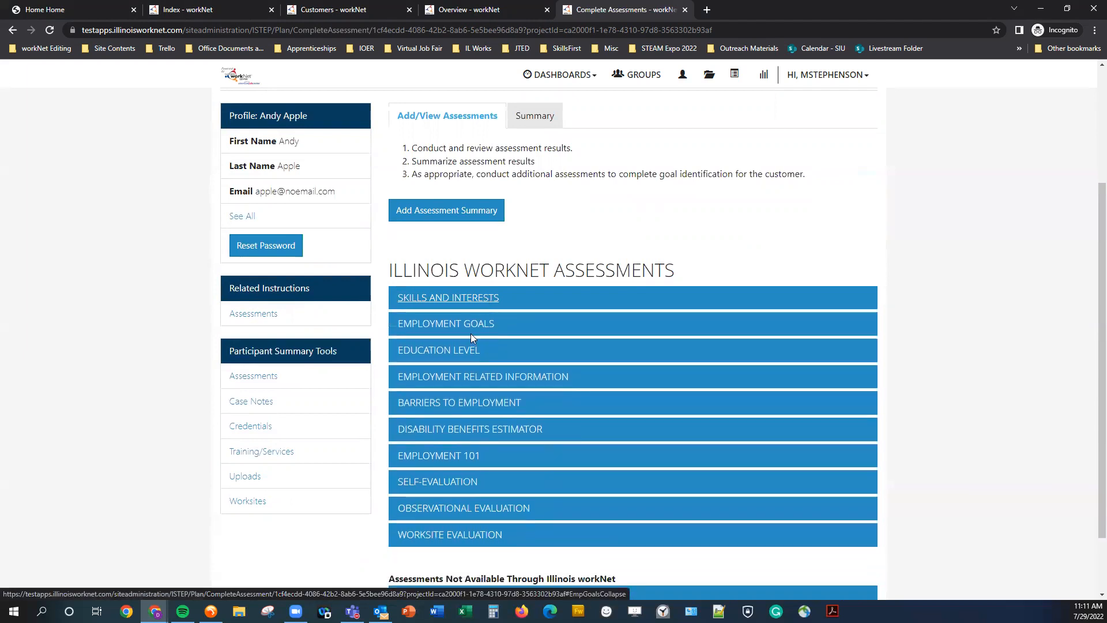
pyautogui.click(471, 326)
pyautogui.click(471, 327)
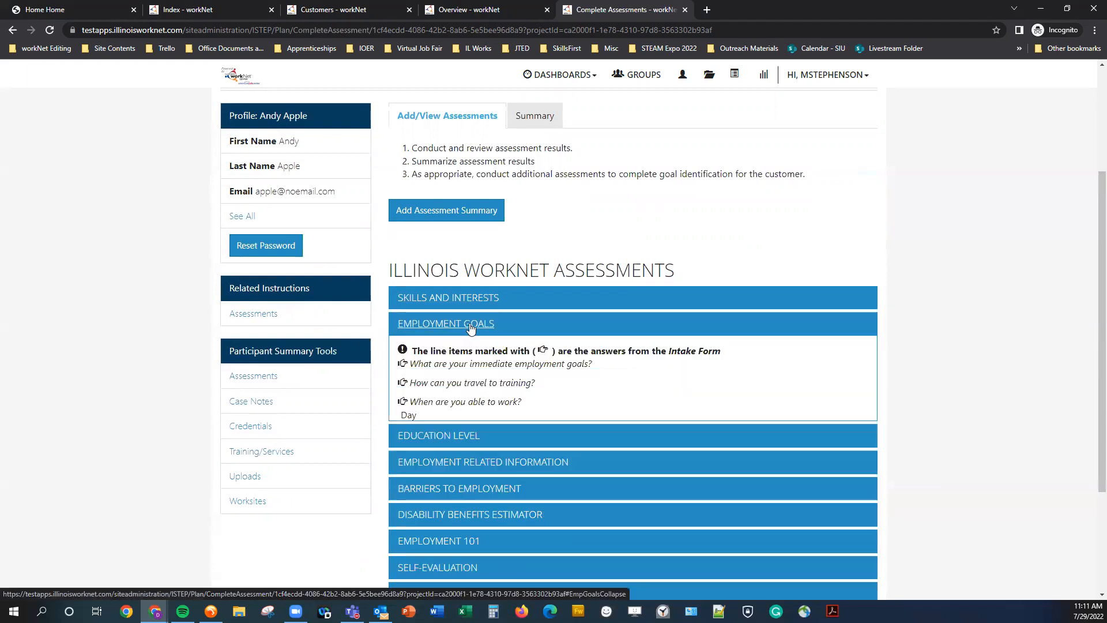
pyautogui.click(459, 356)
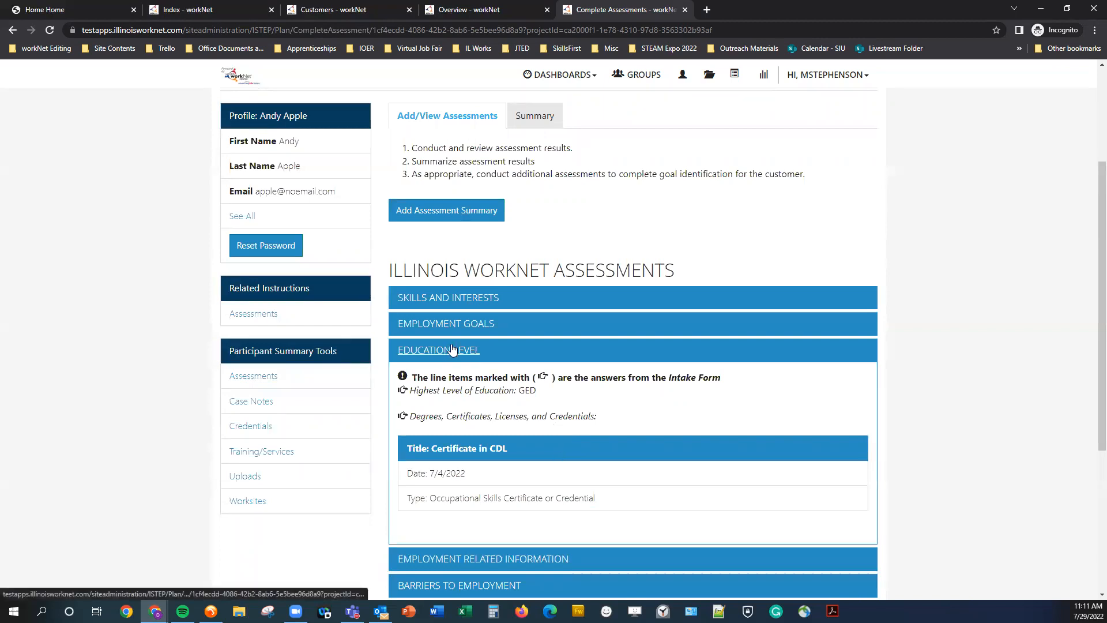
# Highlight the education level and certificate details, collapse Education Level, and scroll down the assessments list.
pyautogui.doubleClick(526, 392)
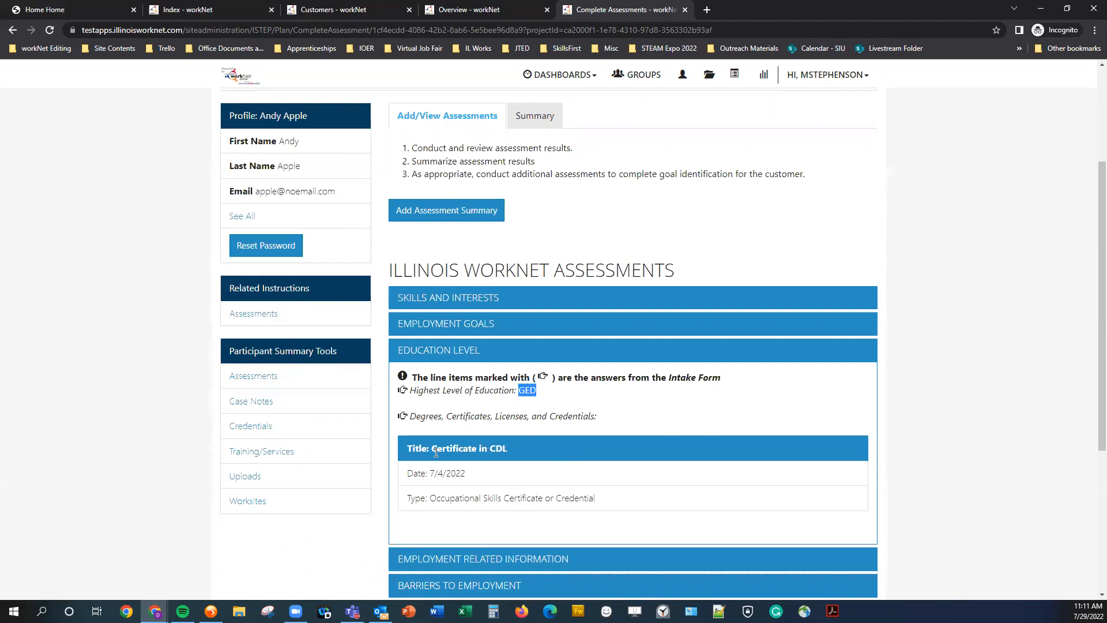
pyautogui.moveTo(430, 450); pyautogui.dragTo(510, 448)
pyautogui.click(516, 448)
pyautogui.click(462, 351)
pyautogui.scroll(-1, 465, 401)
pyautogui.scroll(-2, 467, 400)
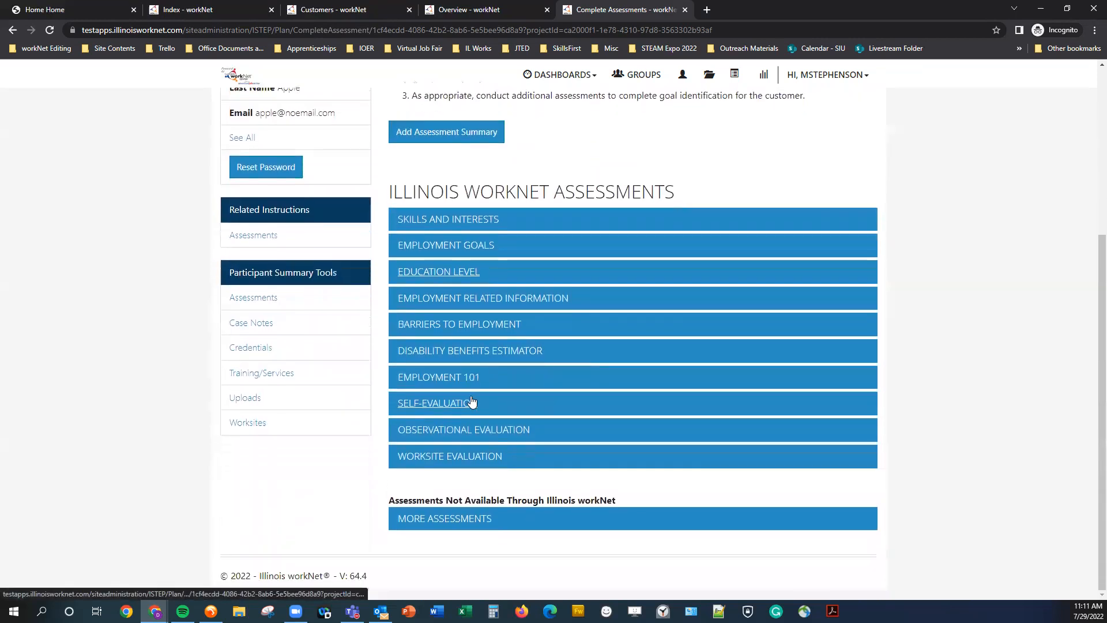
# Expand More Assessments and open the form to add assessment results.
pyautogui.click(470, 519)
pyautogui.scroll(-2, 346, 485)
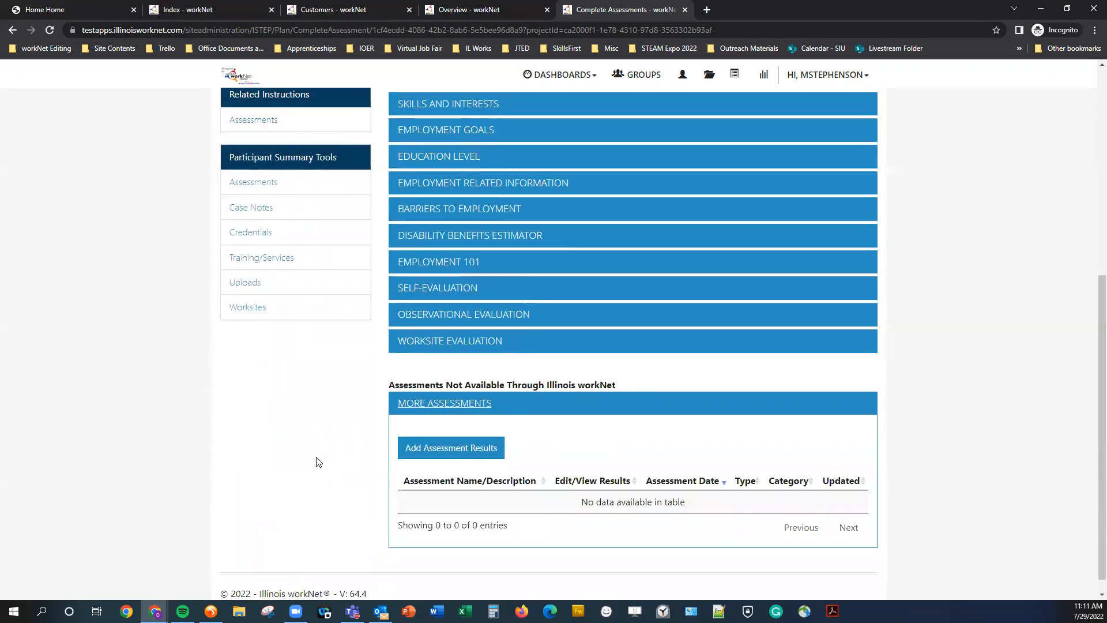
pyautogui.click(433, 455)
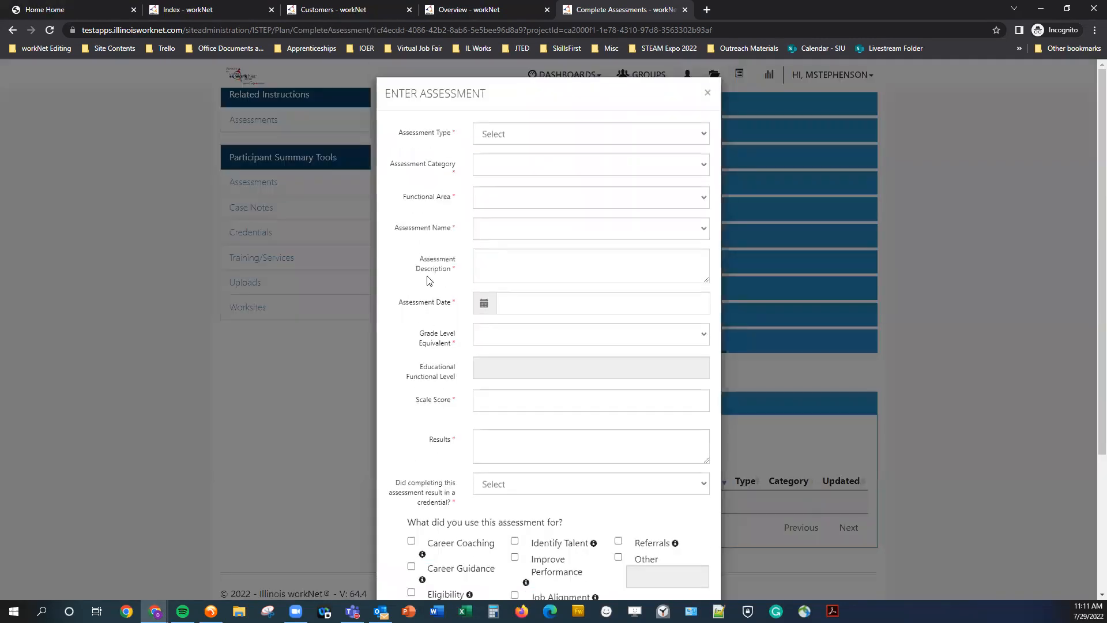
# Set the assessment type to Basic Skills Assessment, category Adult Basic Education-ABE, and functional area Reading.
pyautogui.click(597, 140)
pyautogui.click(597, 163)
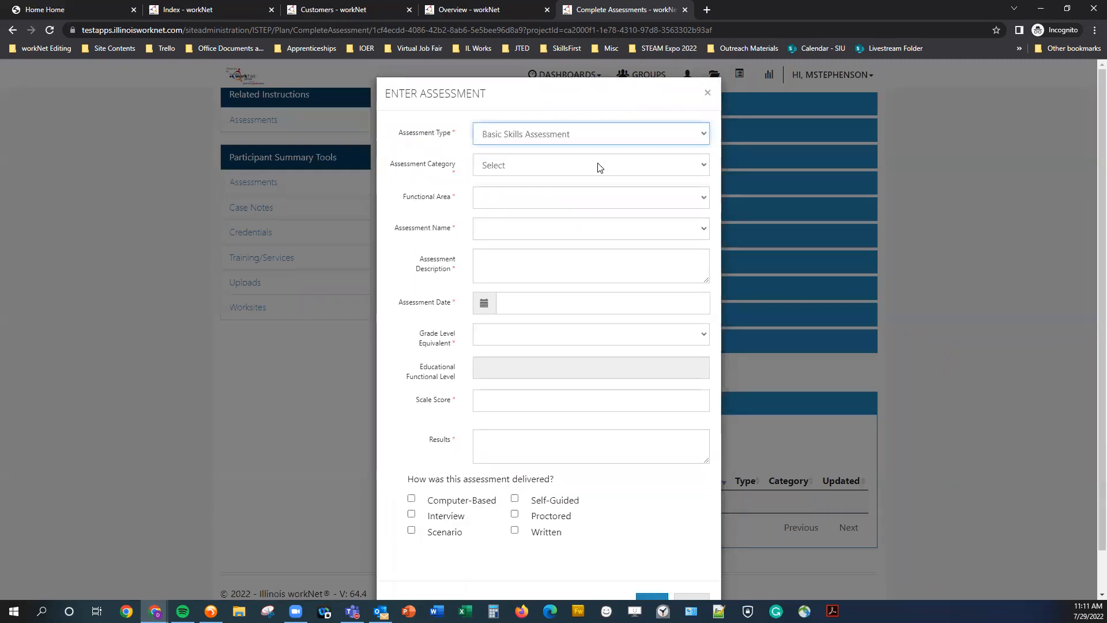
pyautogui.click(540, 167)
pyautogui.click(544, 189)
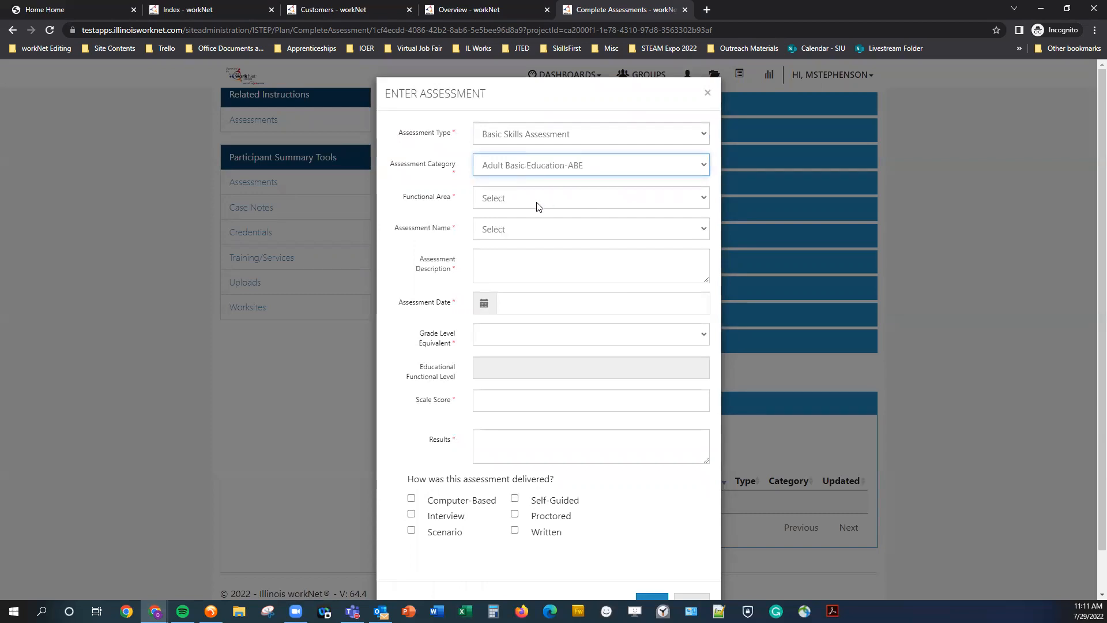
pyautogui.click(538, 202)
pyautogui.click(525, 232)
# Enter dfgdfg in the assessment description.
pyautogui.click(431, 270)
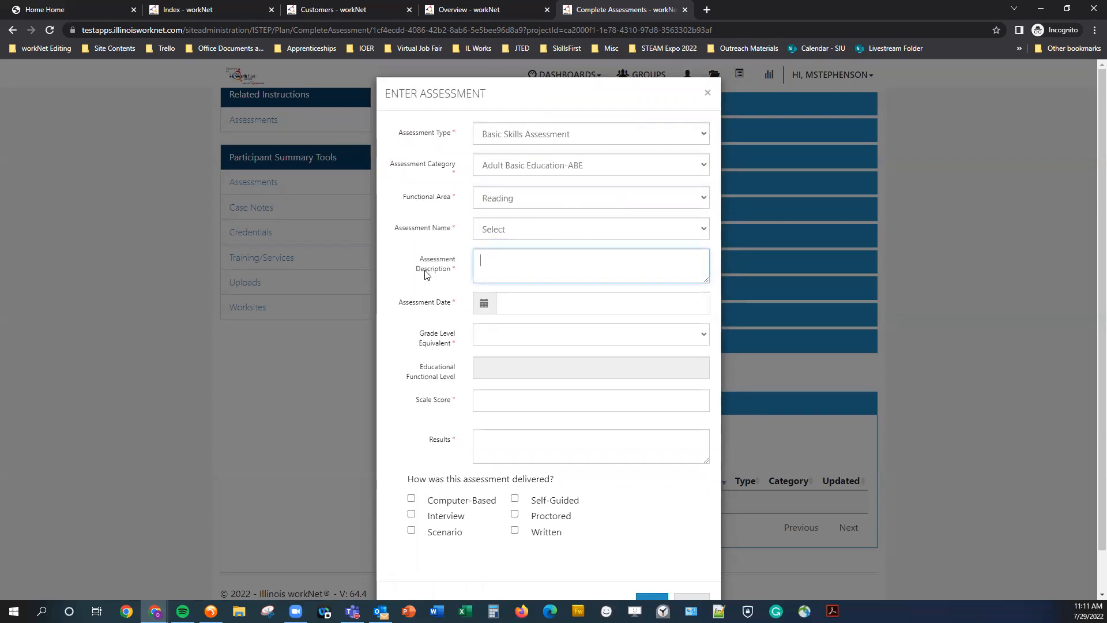
pyautogui.scroll(-1, 432, 271)
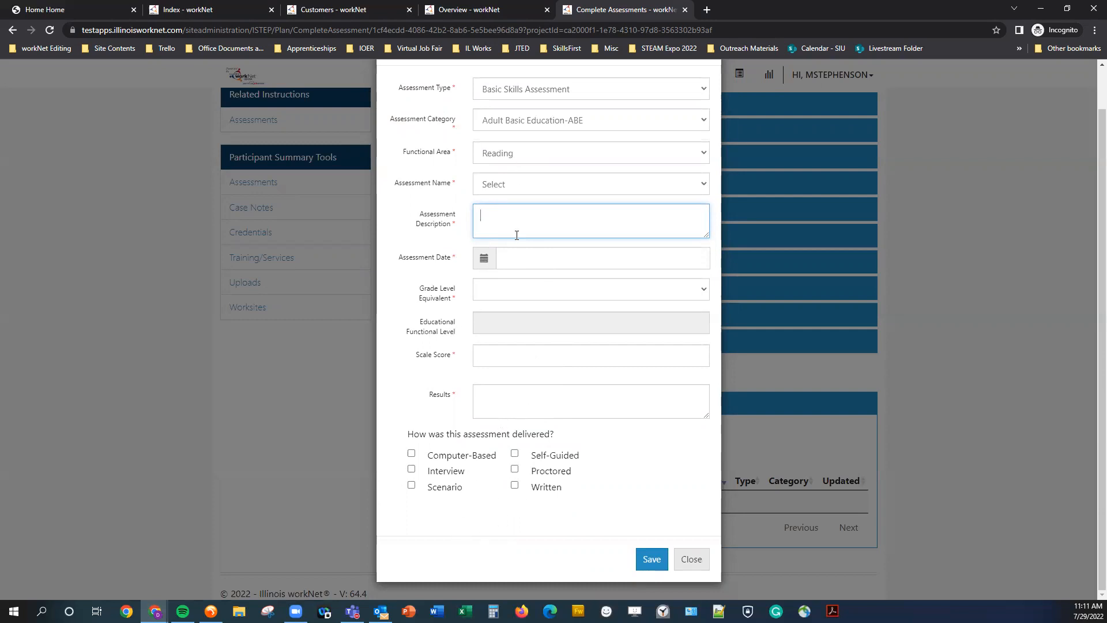
pyautogui.write('dfgdfgf')
# Choose CASAS - Reading GOALS as the assessment name and set the assessment date to 07/05/2022.
pyautogui.click(514, 184)
pyautogui.click(499, 215)
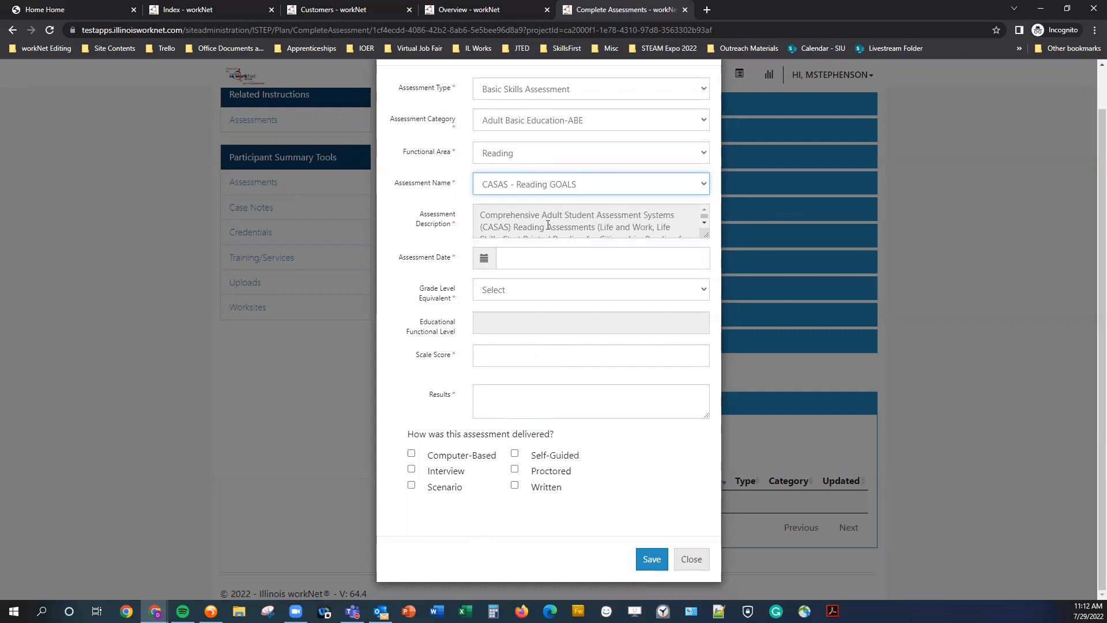
pyautogui.click(513, 258)
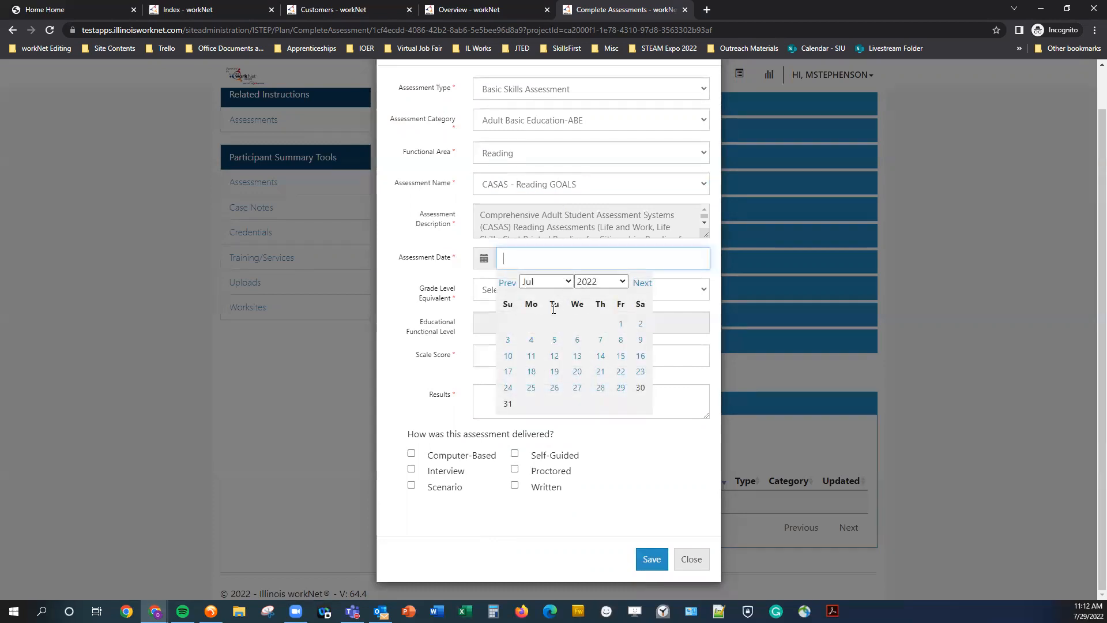
pyautogui.click(554, 344)
# Set the grade level equivalent to 8 - 8.4 and the scale score to 100.
pyautogui.click(501, 292)
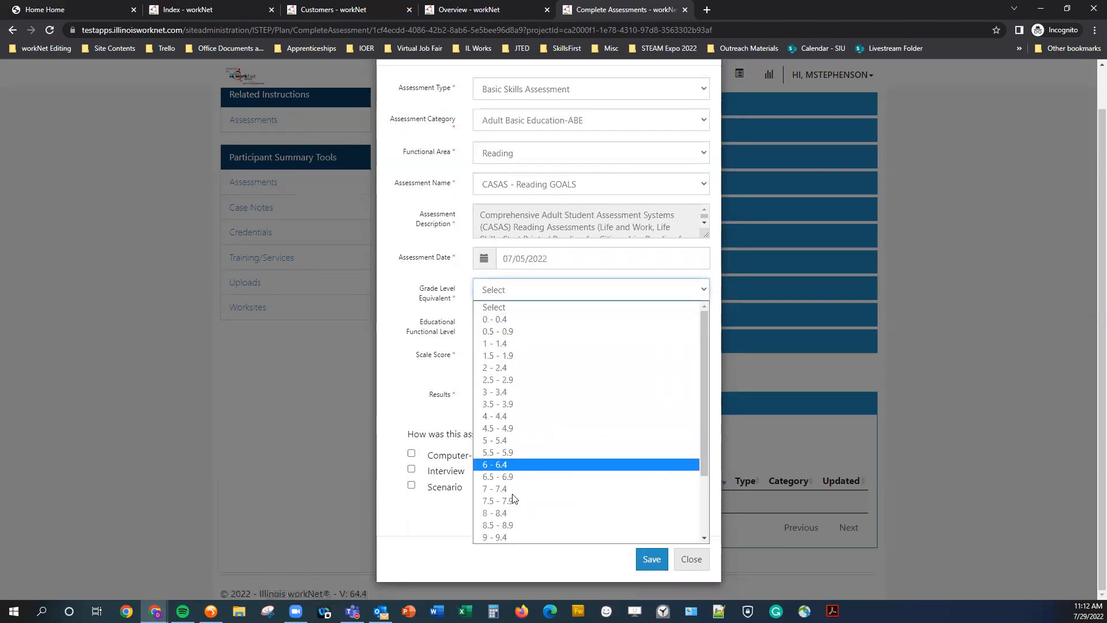
pyautogui.click(514, 513)
pyautogui.click(514, 356)
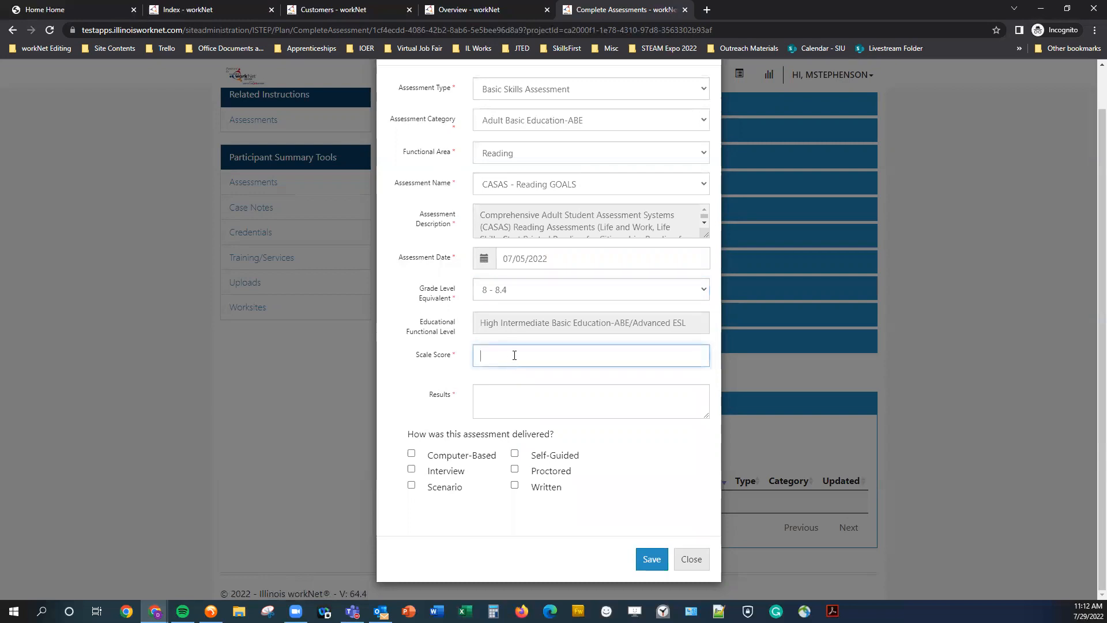
pyautogui.write('100')
# Enter fdgfg as the results, mark the assessment as Computer-Based, and save it.
pyautogui.click(520, 407)
pyautogui.write('fdgfg')
pyautogui.click(462, 455)
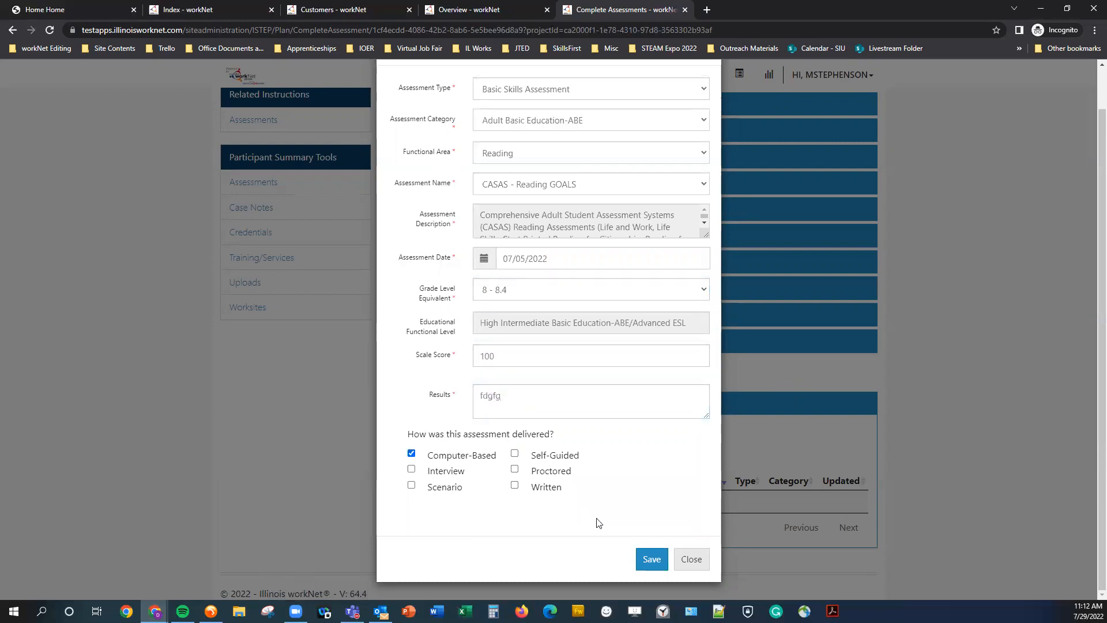
pyautogui.click(650, 558)
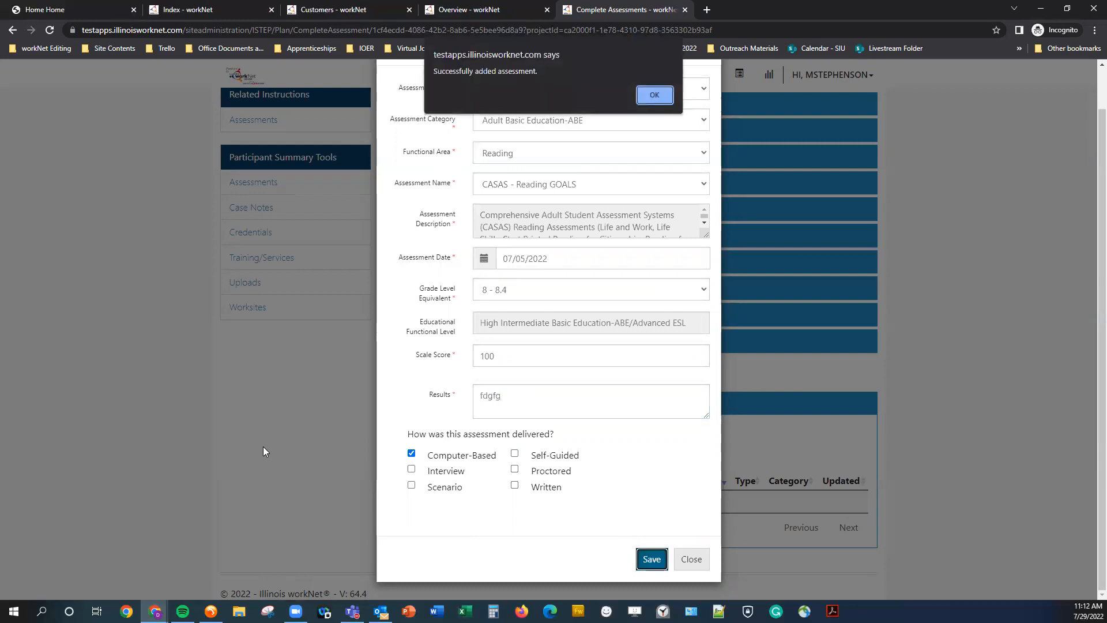
# Start a new assessment summary and choose Readiness Training as the assessment summary area.
pyautogui.click(655, 95)
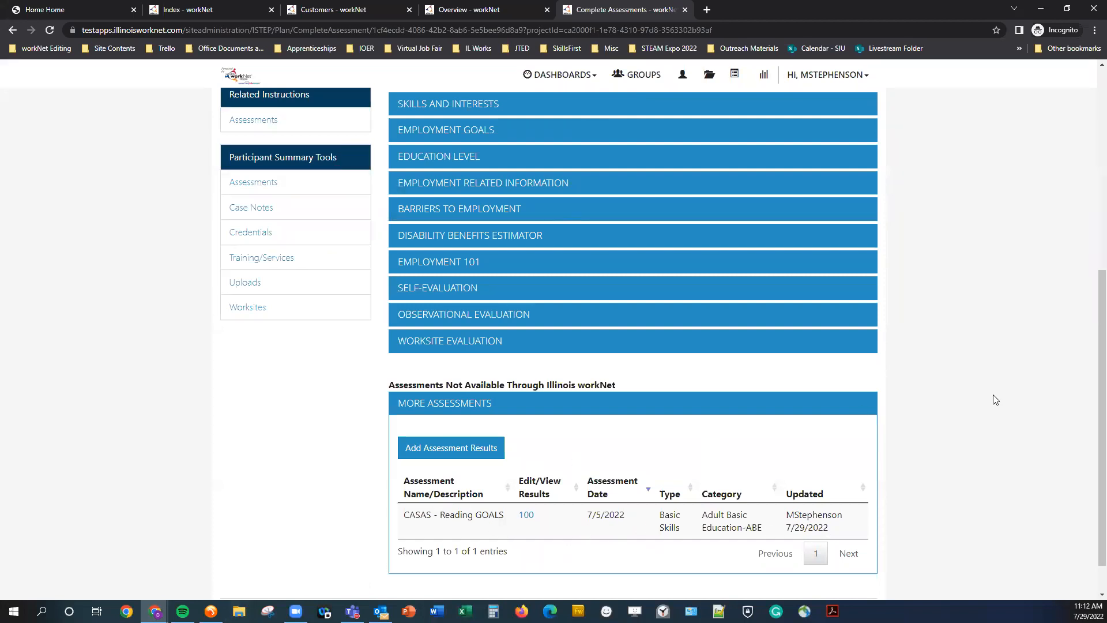
pyautogui.click(435, 403)
pyautogui.scroll(1, 430, 421)
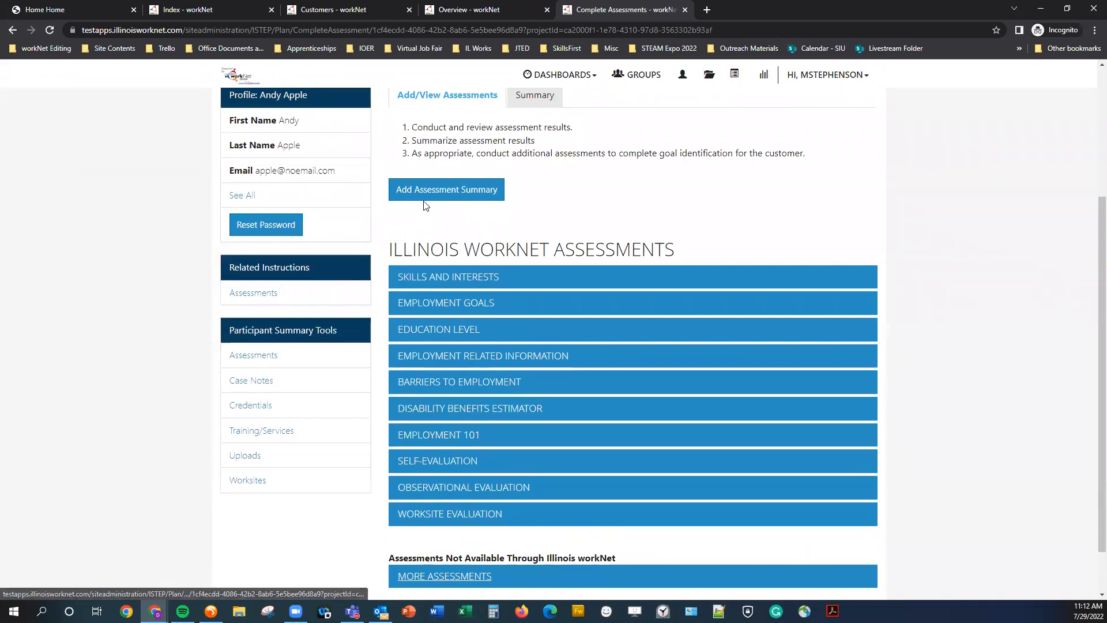
pyautogui.click(466, 194)
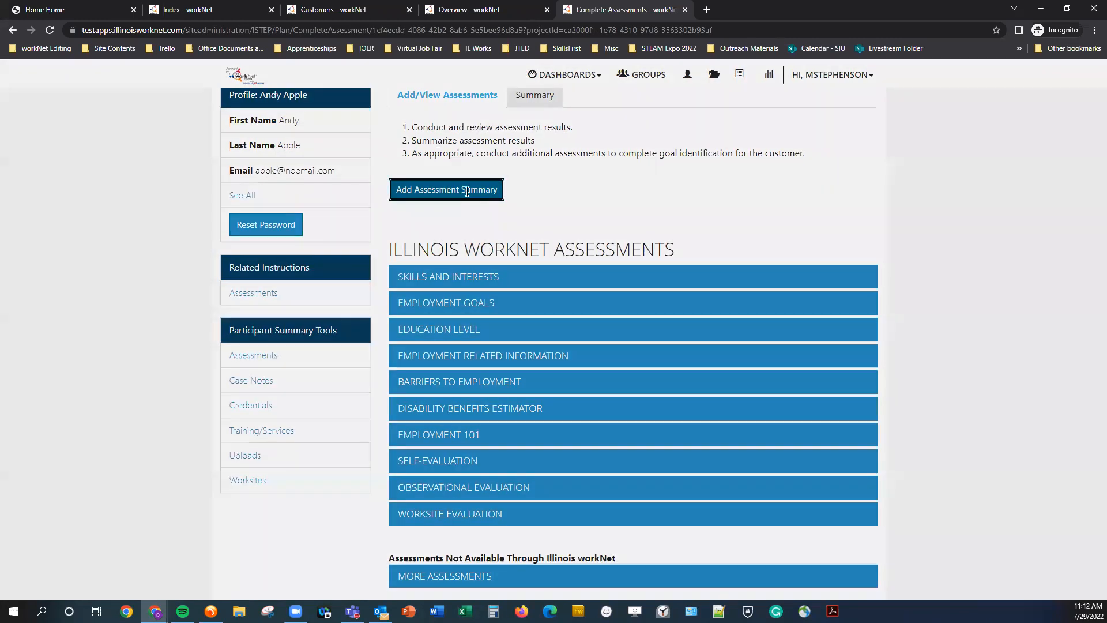
pyautogui.click(473, 138)
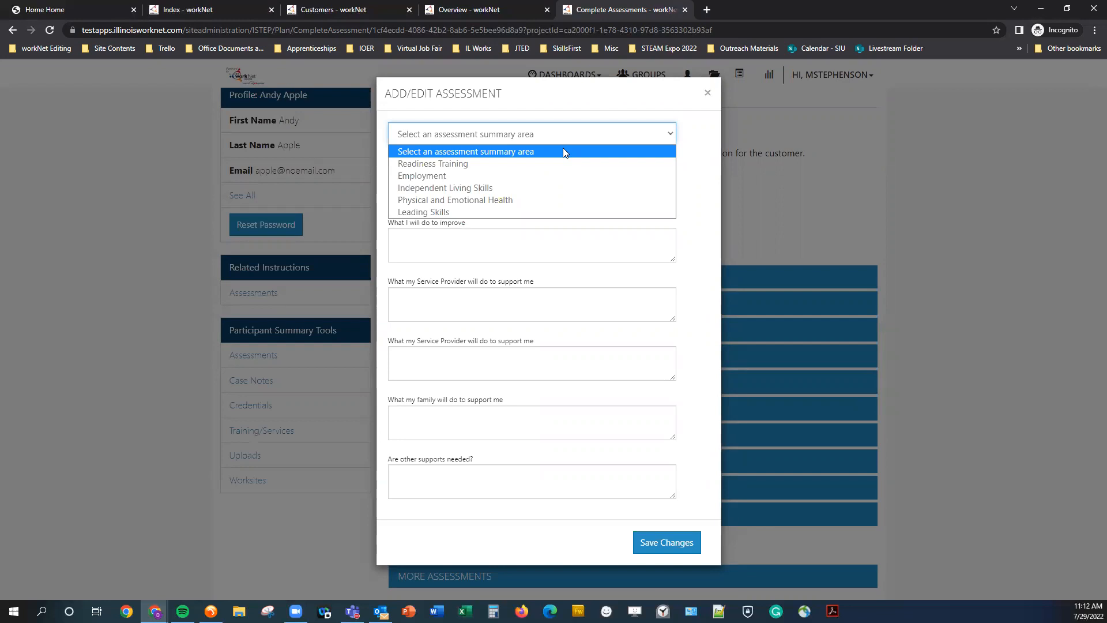
pyautogui.click(602, 120)
pyautogui.click(564, 138)
pyautogui.click(545, 156)
pyautogui.click(485, 176)
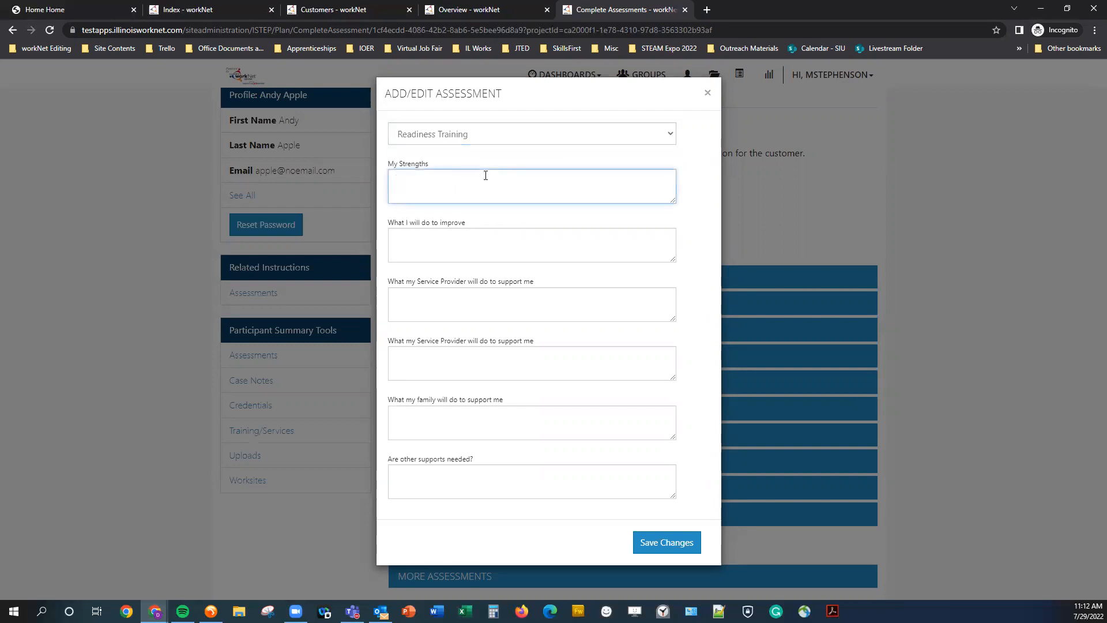
# Fill in strengths fgsdfg, improvements dfgdf, service provider supports dfgdf and dfgd, family support dfgdf, other supports dfgdfg, and save.
pyautogui.write('fgsdfg')
pyautogui.click(440, 248)
pyautogui.write('dfgdf')
pyautogui.click(440, 314)
pyautogui.write('dfgdf')
pyautogui.click(432, 360)
pyautogui.write('dfgd')
pyautogui.click(448, 430)
pyautogui.write('dfgdf')
pyautogui.click(462, 473)
pyautogui.write('dfgdfg')
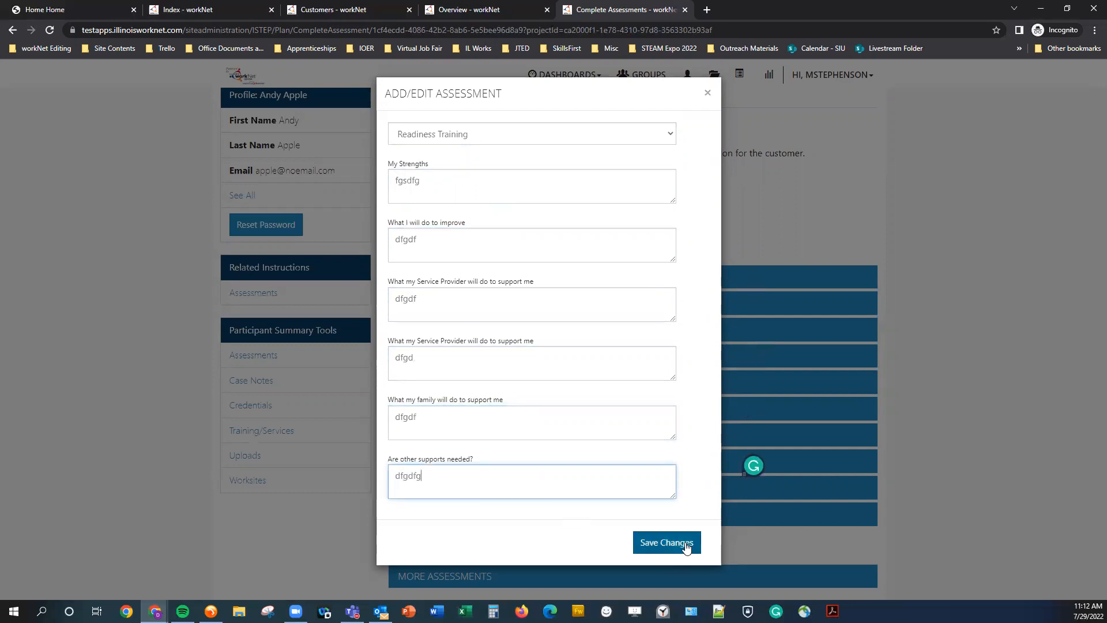
pyautogui.click(686, 547)
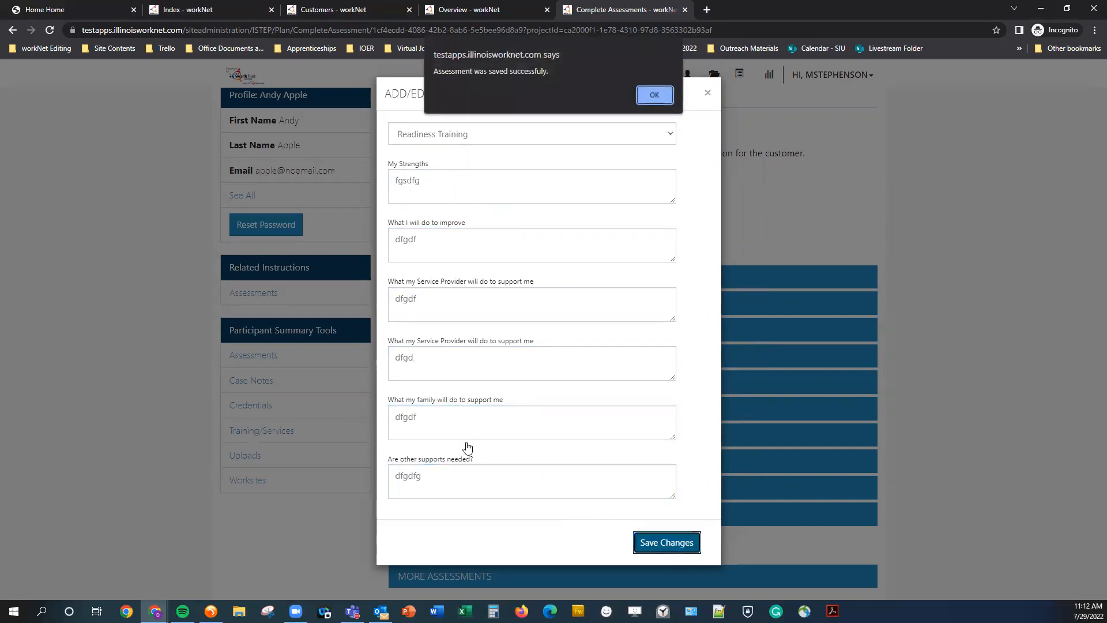
pyautogui.click(653, 96)
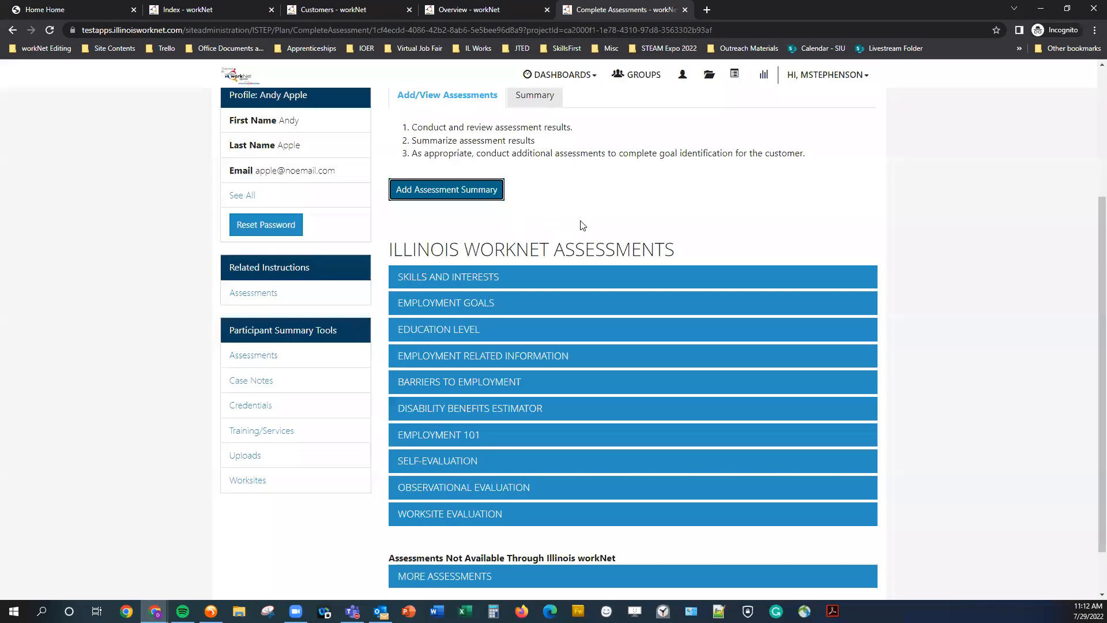
# Review the saved Readiness Training entry in the assessment summary list.
pyautogui.scroll(1, 590, 289)
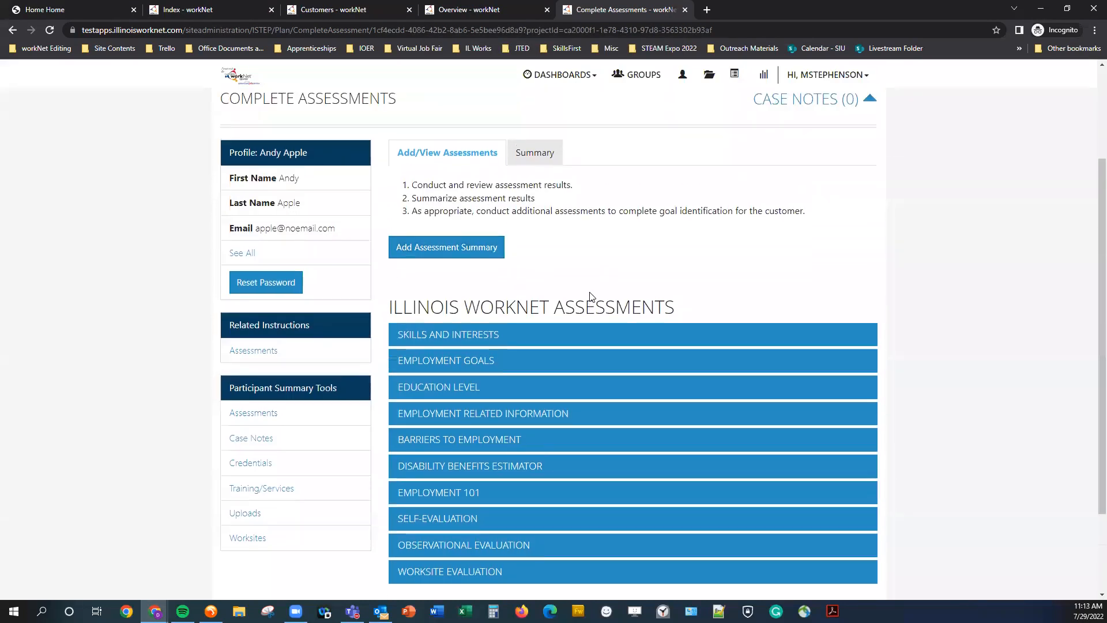
pyautogui.click(539, 154)
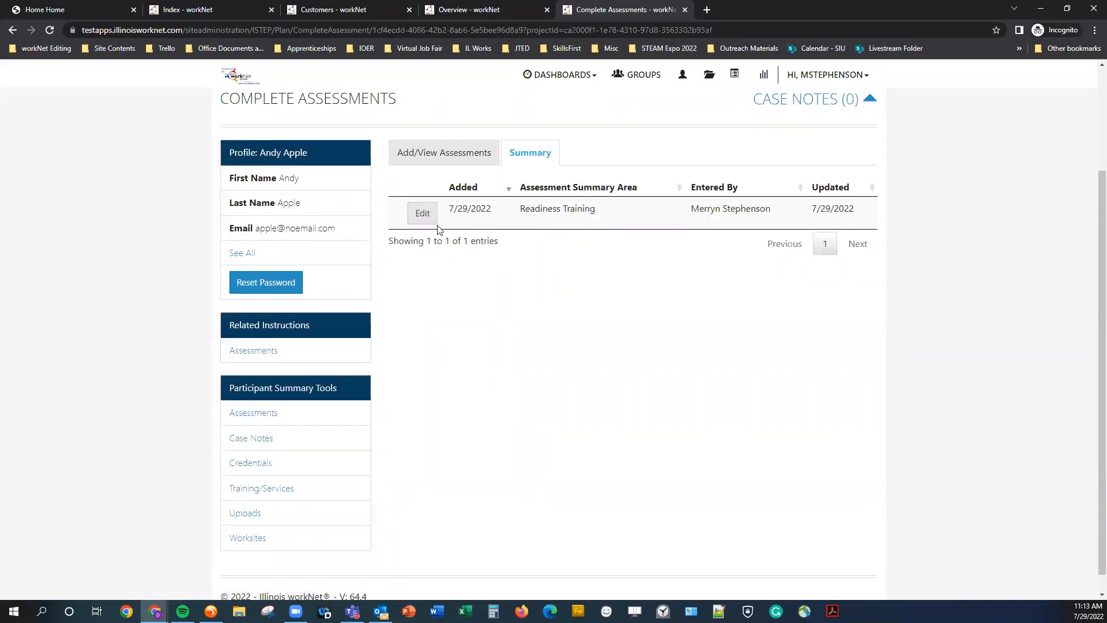
pyautogui.click(421, 216)
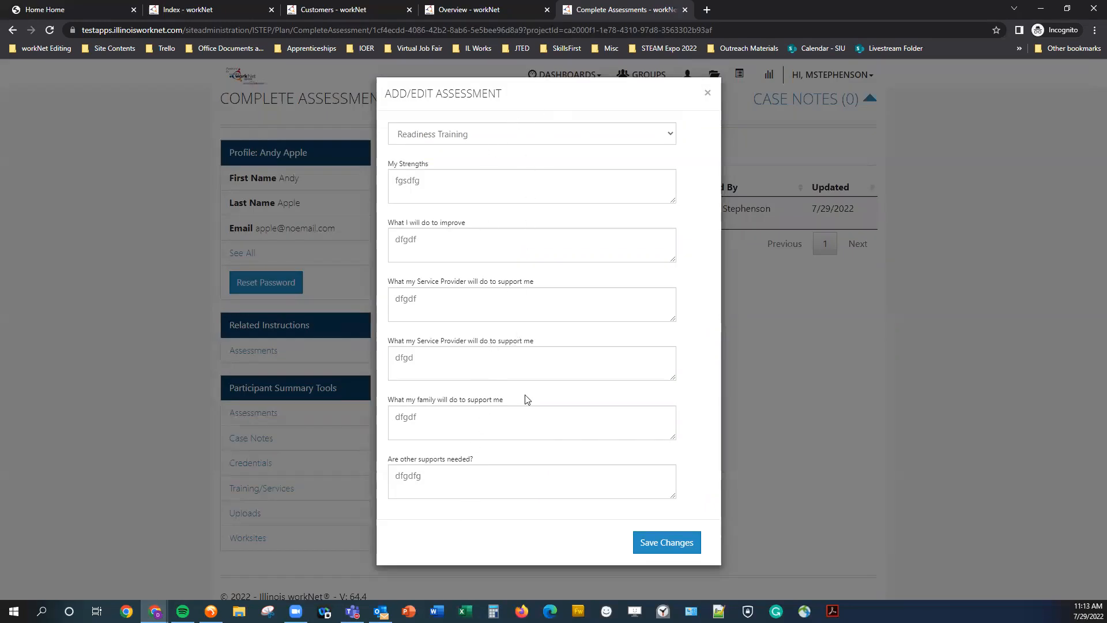
pyautogui.click(706, 94)
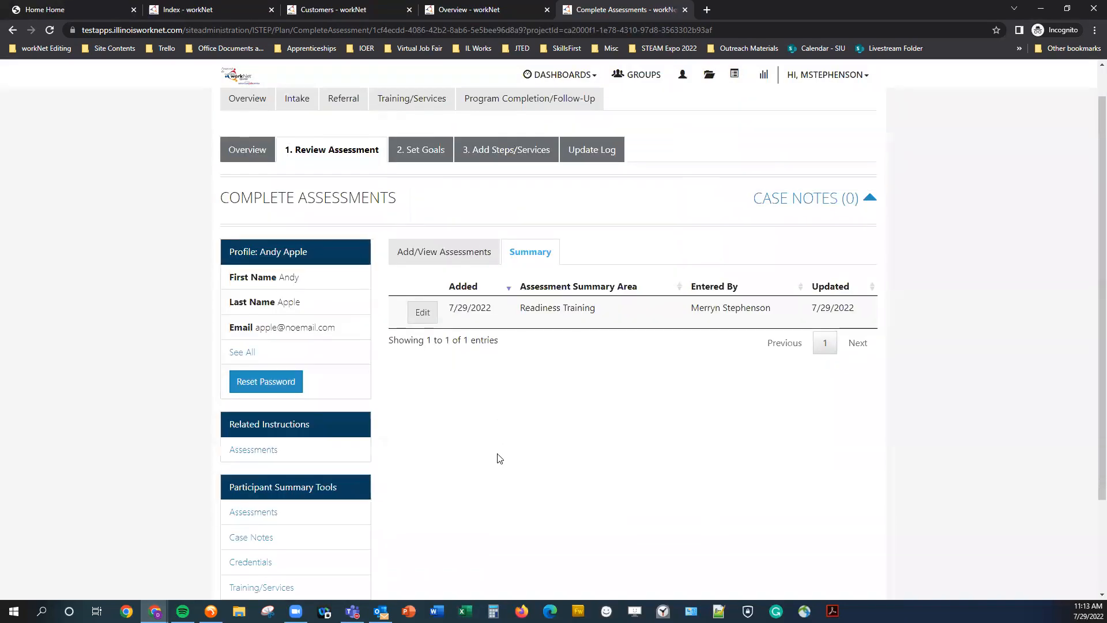
# Go to the Set Goals stage and start a new goal with the statement Earn a job.
pyautogui.scroll(-1, 488, 450)
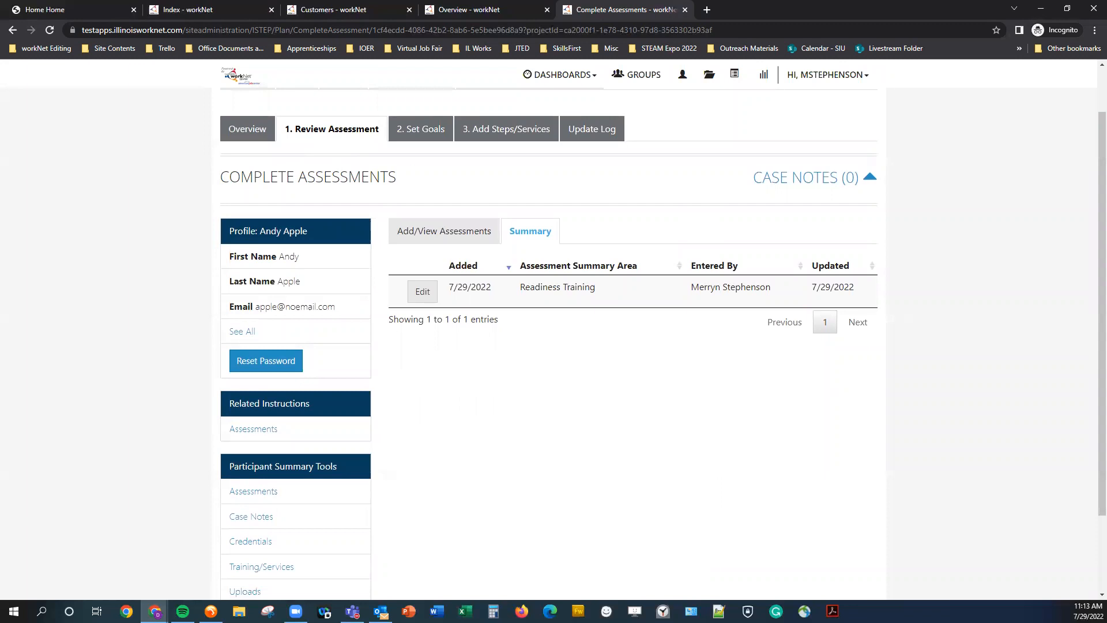
pyautogui.click(435, 131)
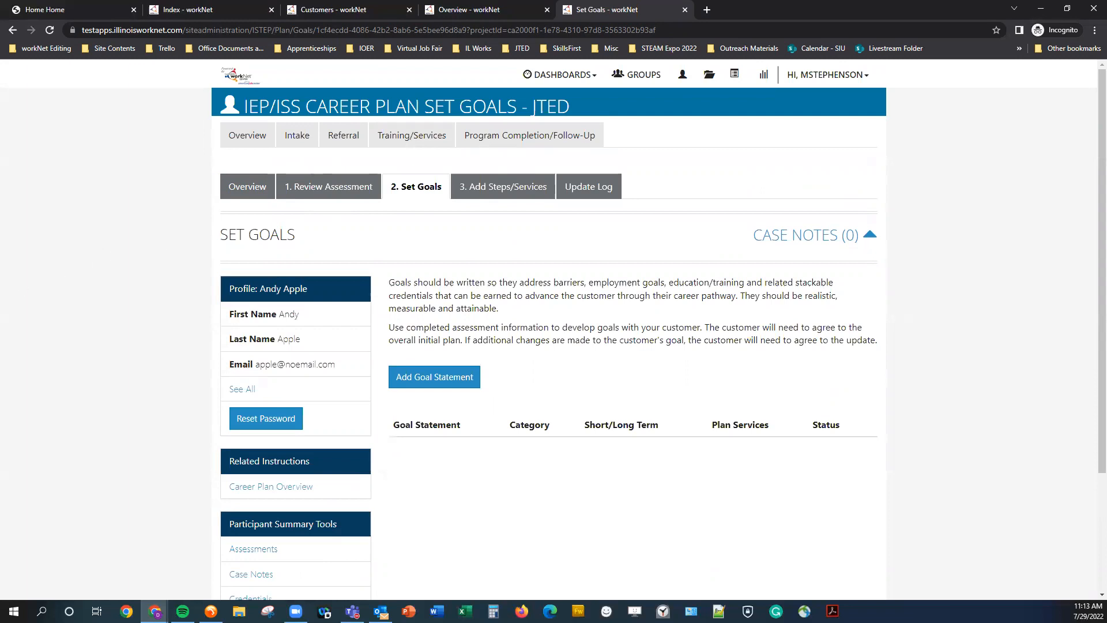
pyautogui.click(434, 377)
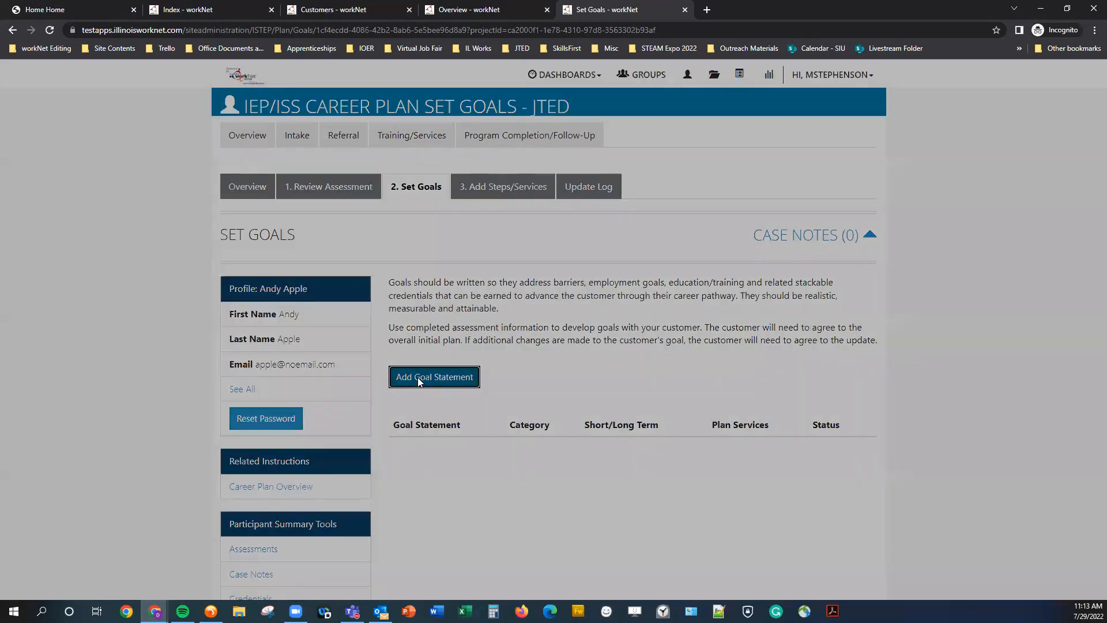
pyautogui.click(477, 150)
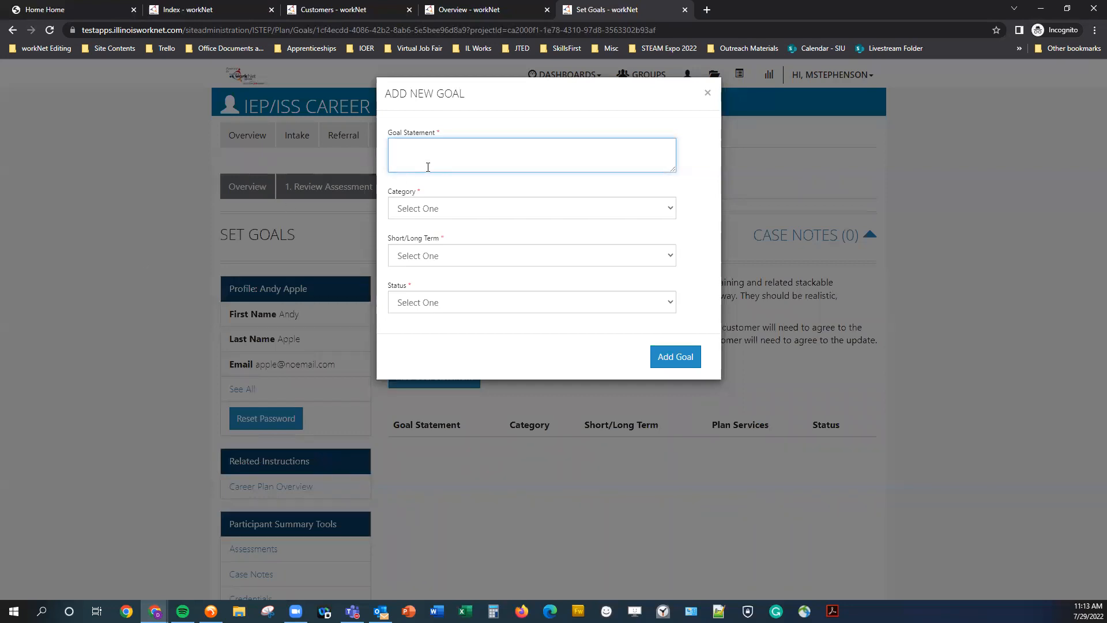
pyautogui.write('arn a job')
# Set the goal's category to Career Plan, term to Long Term Goal, status to Not Started, and add it.
pyautogui.click(427, 208)
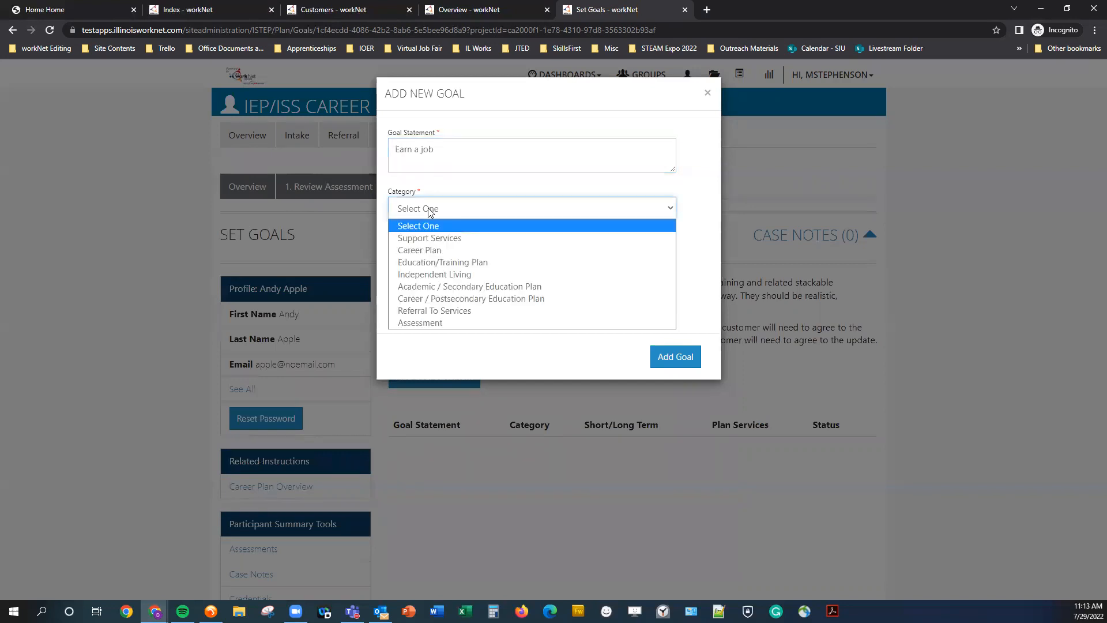
pyautogui.click(443, 250)
pyautogui.click(443, 254)
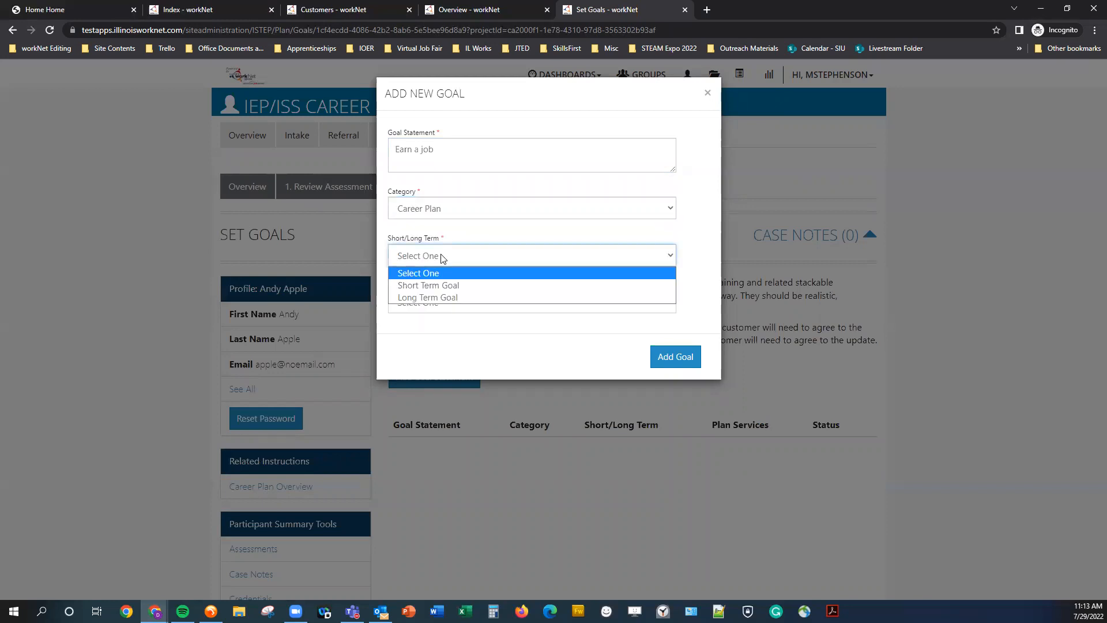
pyautogui.click(459, 299)
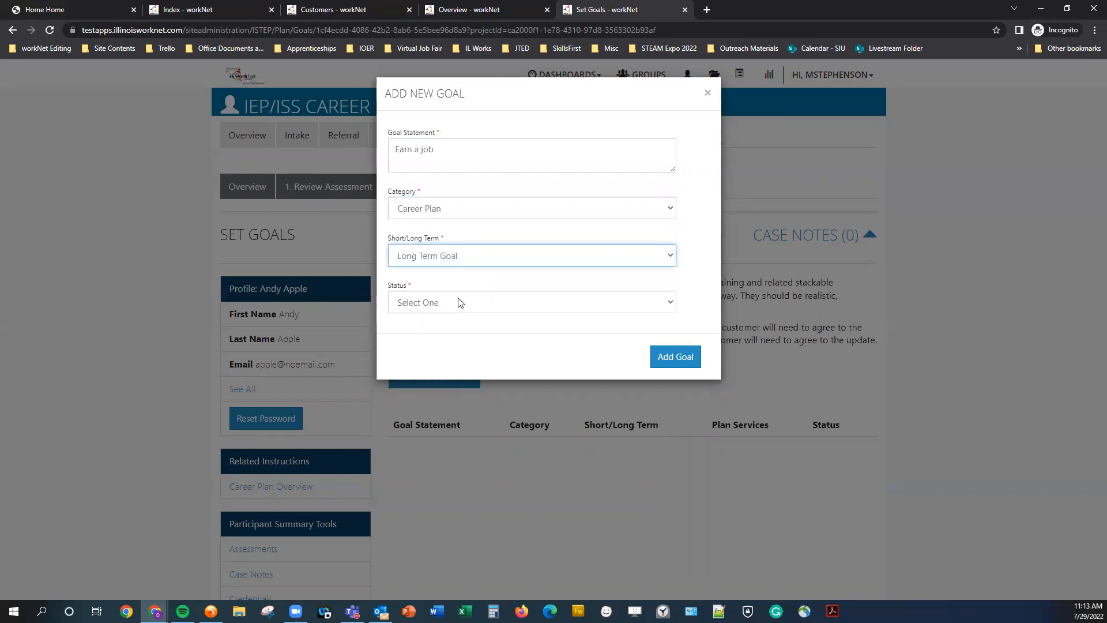
pyautogui.click(460, 303)
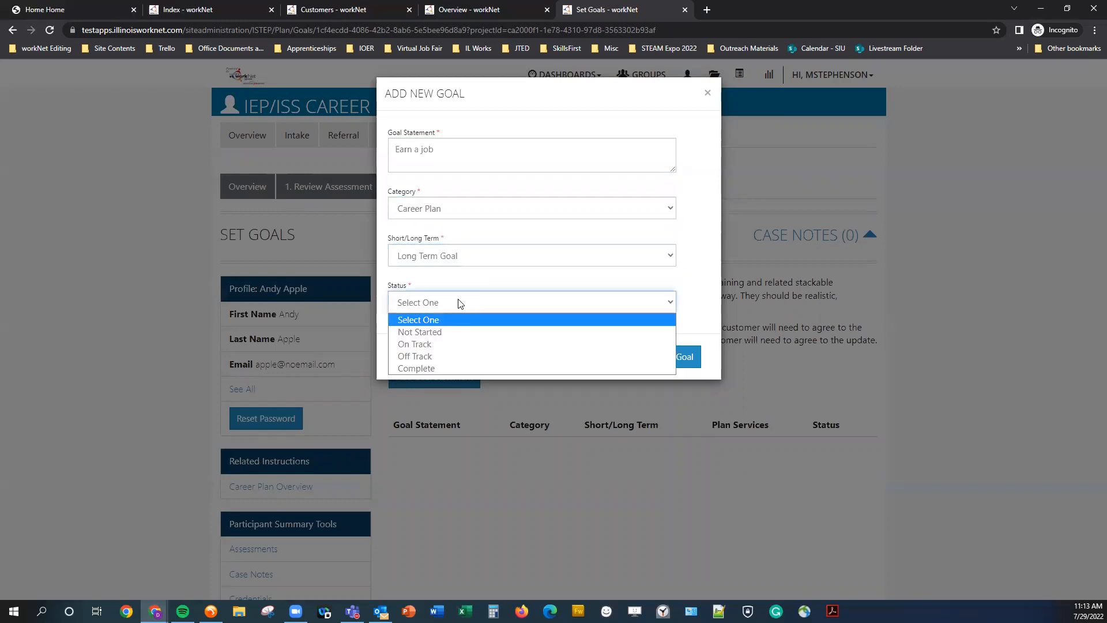
pyautogui.click(460, 332)
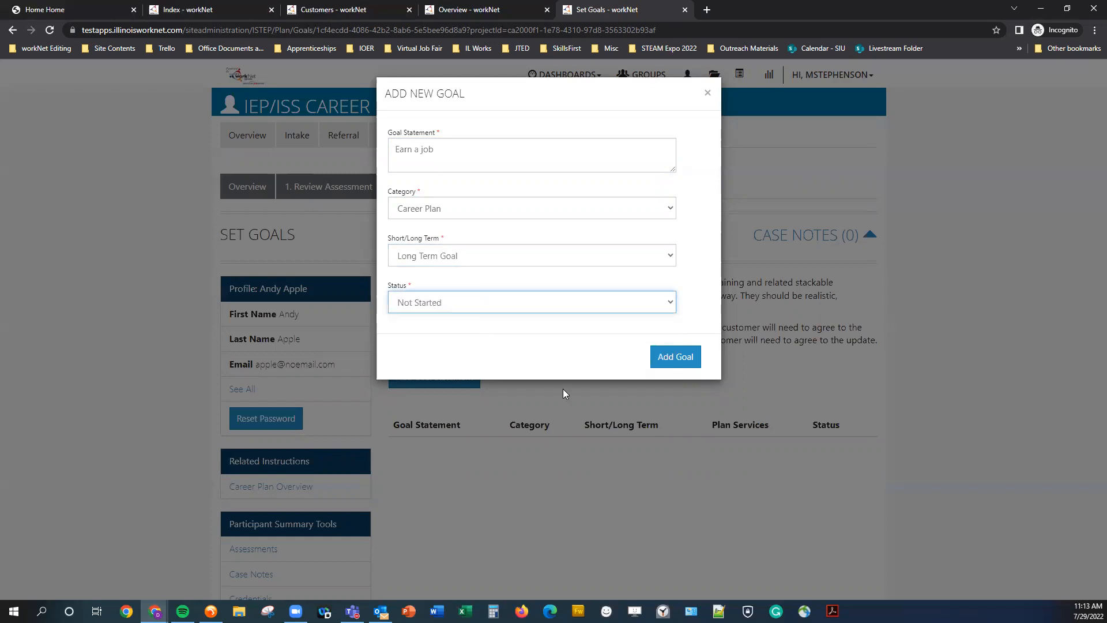
pyautogui.click(670, 362)
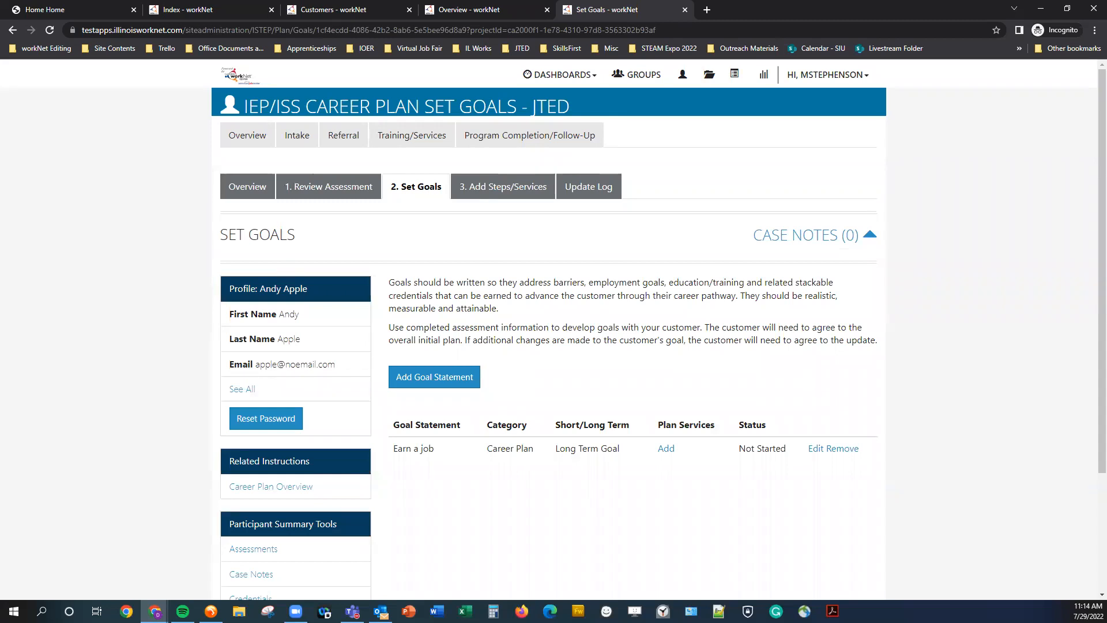
# Start a second goal set as a Short Term Goal in the Education/Training Plan category.
pyautogui.click(435, 378)
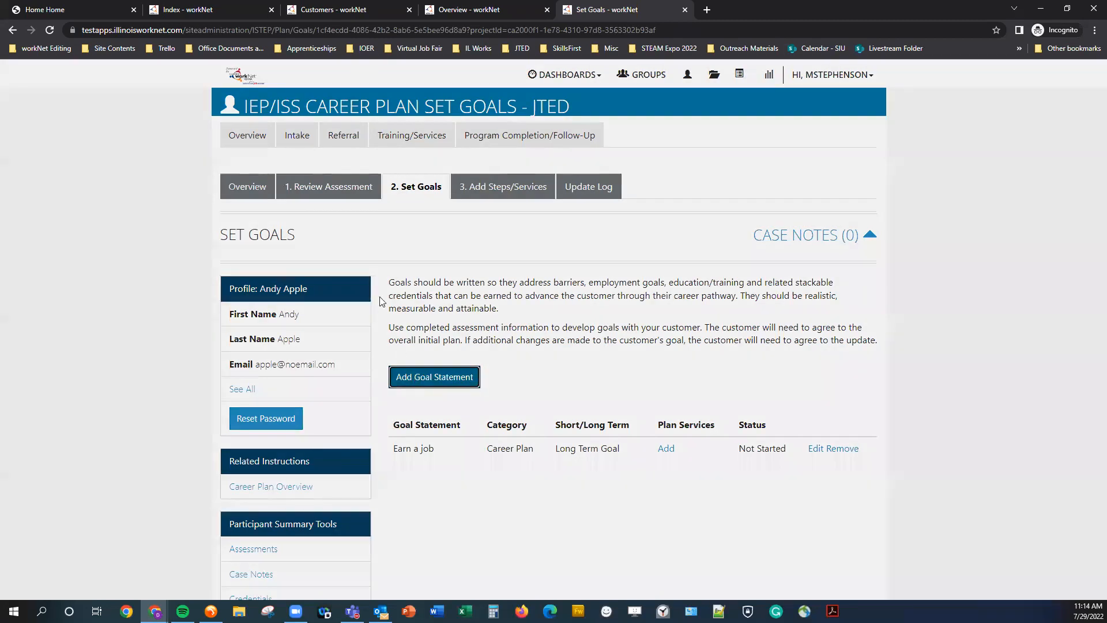
pyautogui.click(431, 256)
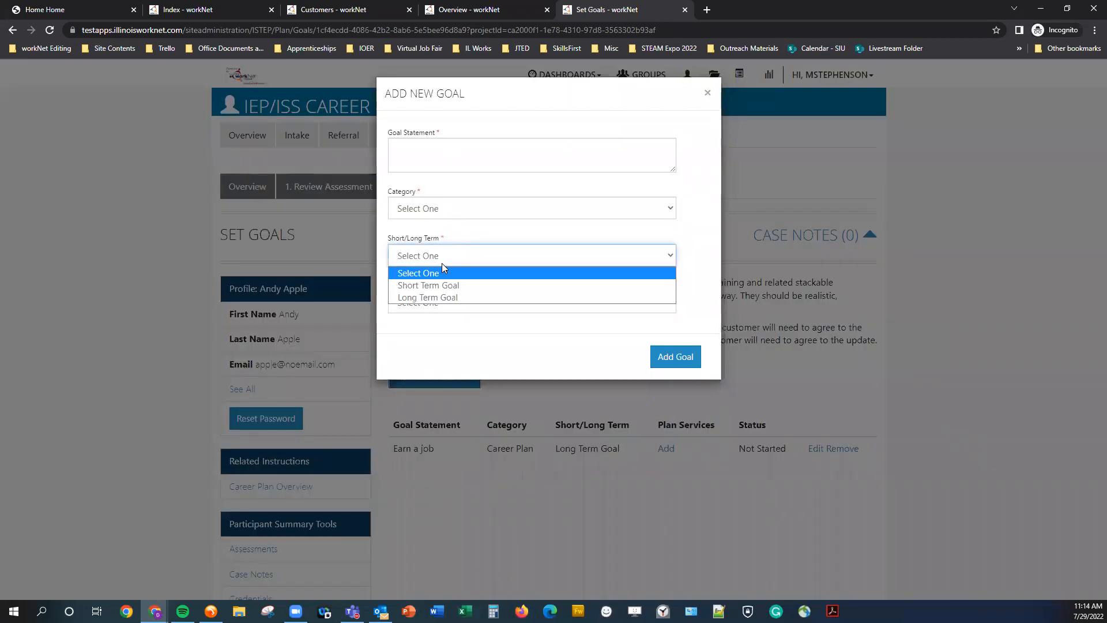
pyautogui.click(435, 283)
pyautogui.click(445, 209)
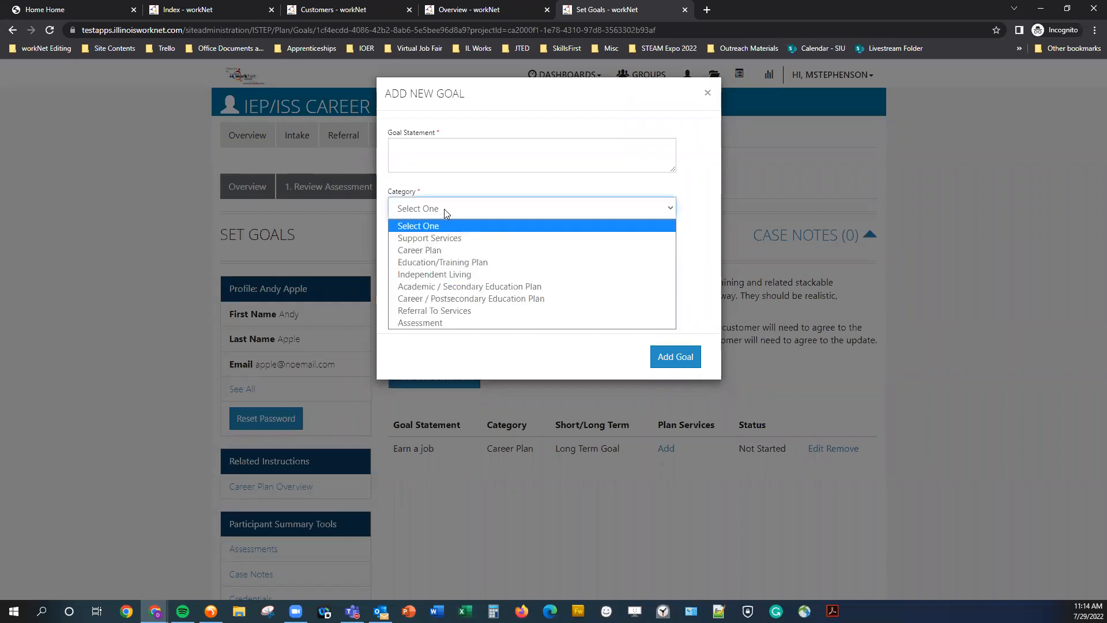
pyautogui.click(421, 266)
# Enter the goal statement Enroll in a college degree program, set its status to Not Started, and add the goal.
pyautogui.click(459, 163)
pyautogui.write('Comple')
pyautogui.write('Enroll in a')
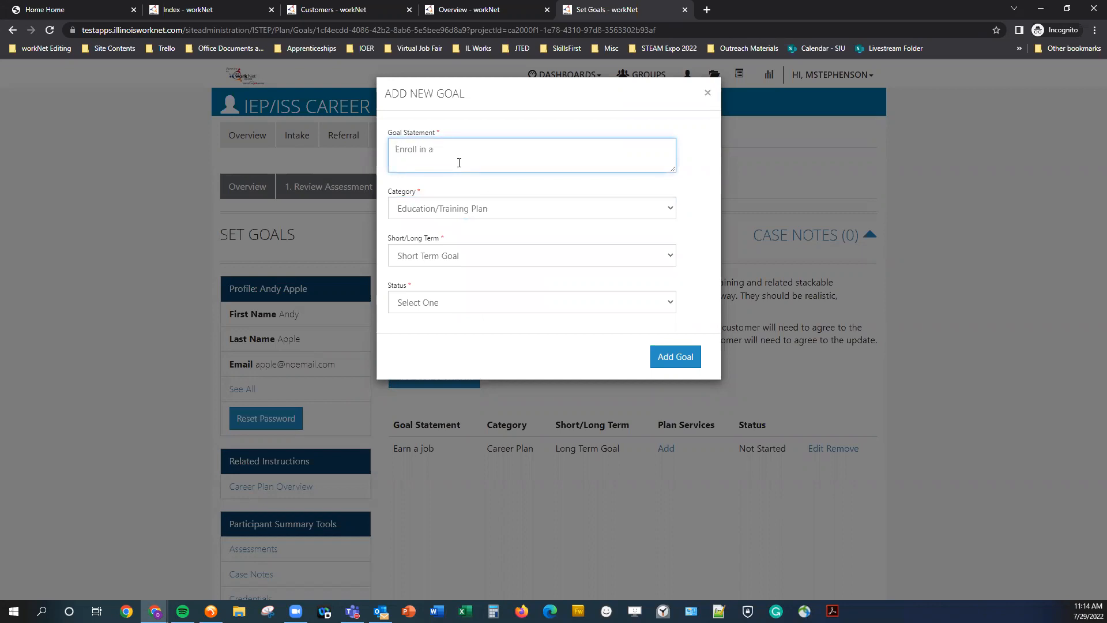
pyautogui.write('college degree program')
pyautogui.click(445, 305)
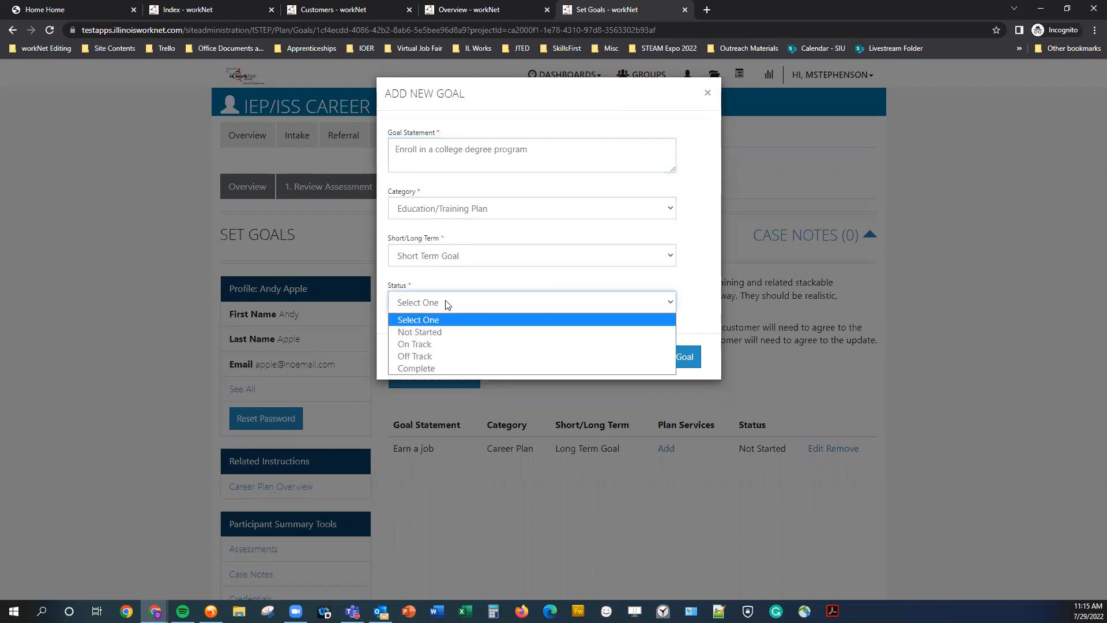
pyautogui.click(436, 333)
pyautogui.click(697, 359)
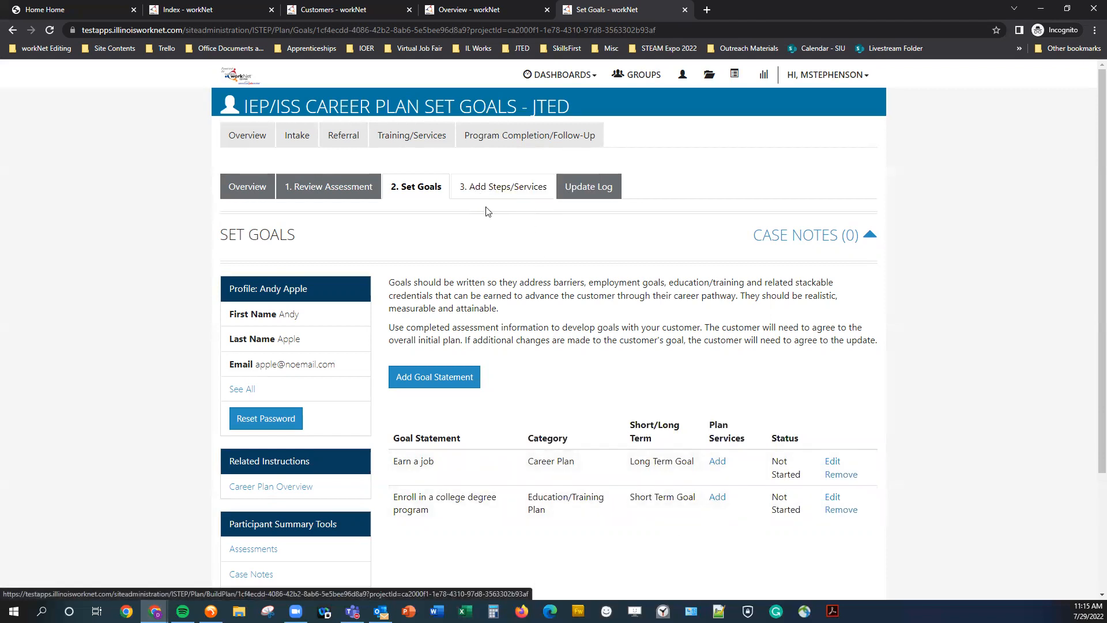
# Open the Add Steps/Services stage and expand the steps sections for both goals.
pyautogui.click(503, 184)
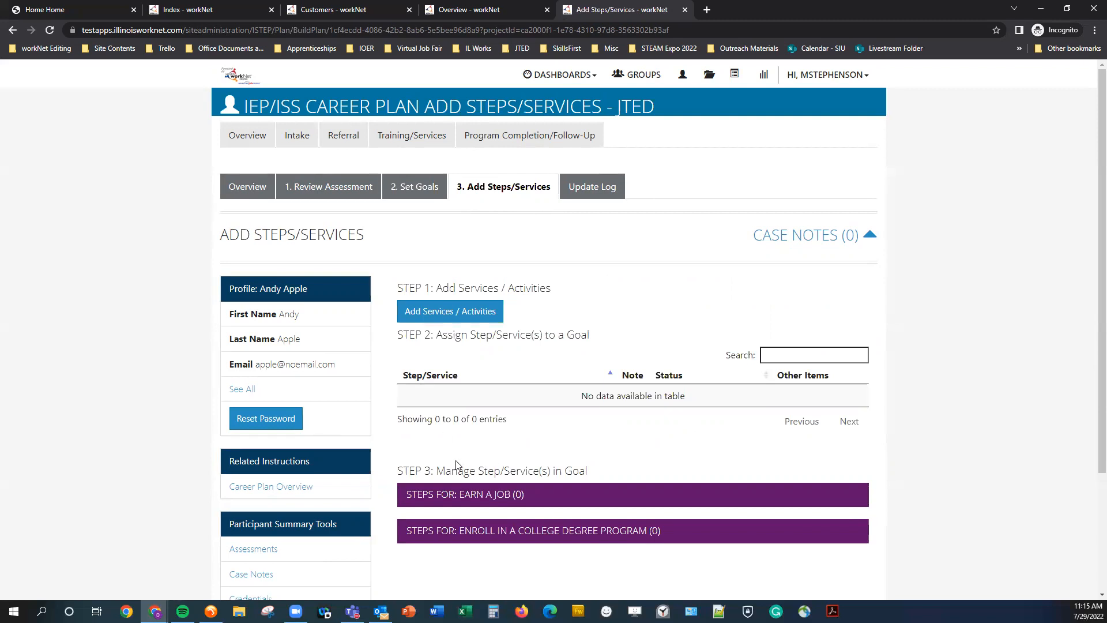
pyautogui.scroll(-3, 486, 391)
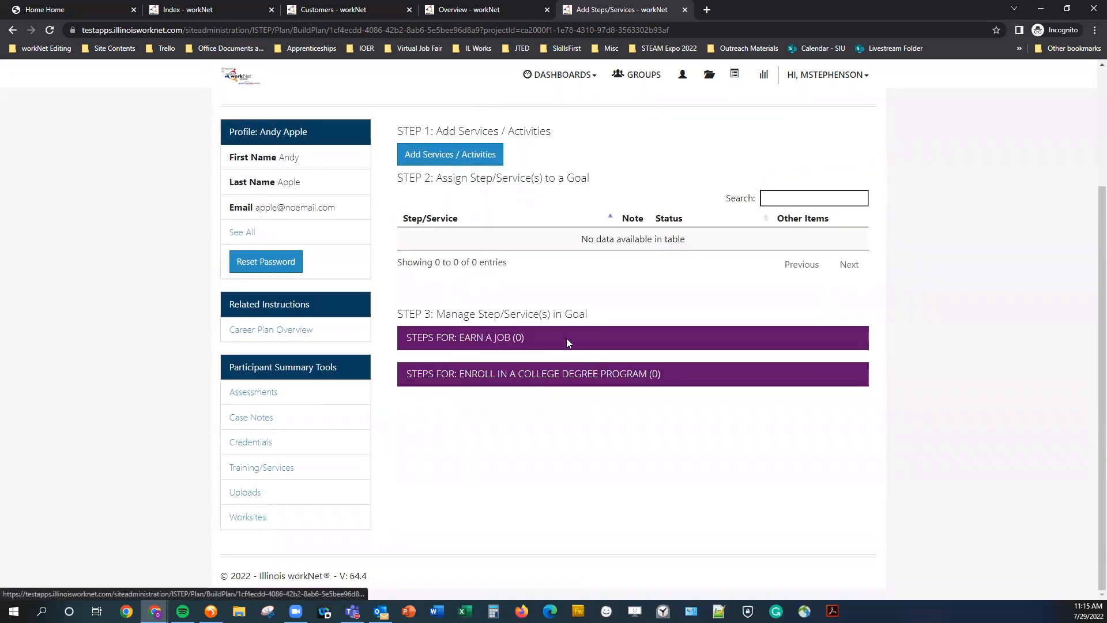
pyautogui.moveTo(437, 311); pyautogui.dragTo(598, 316)
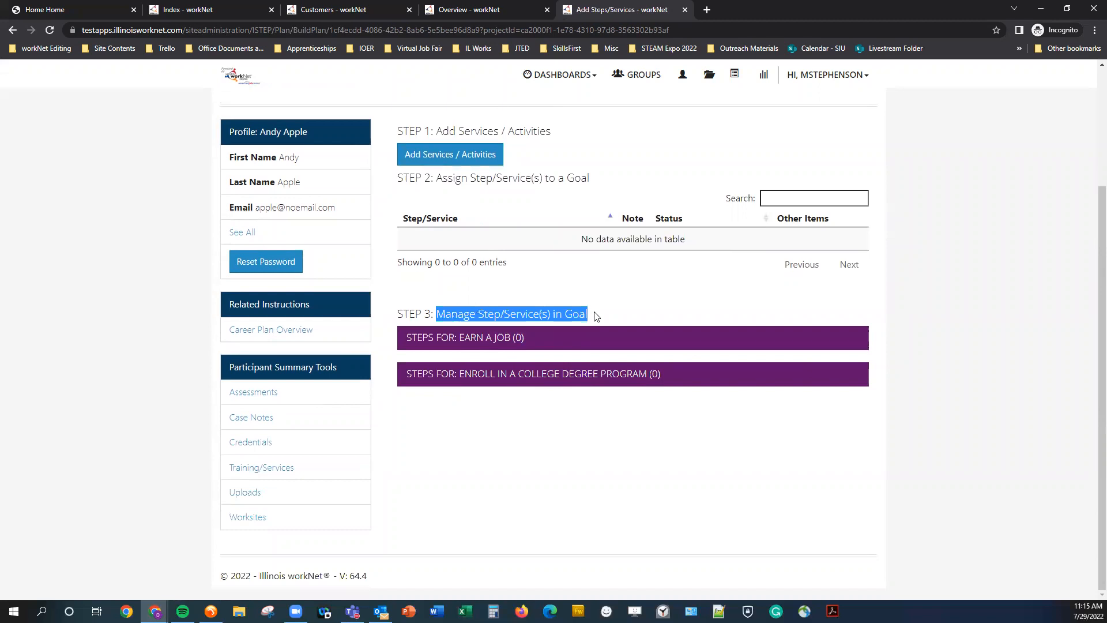
pyautogui.click(502, 377)
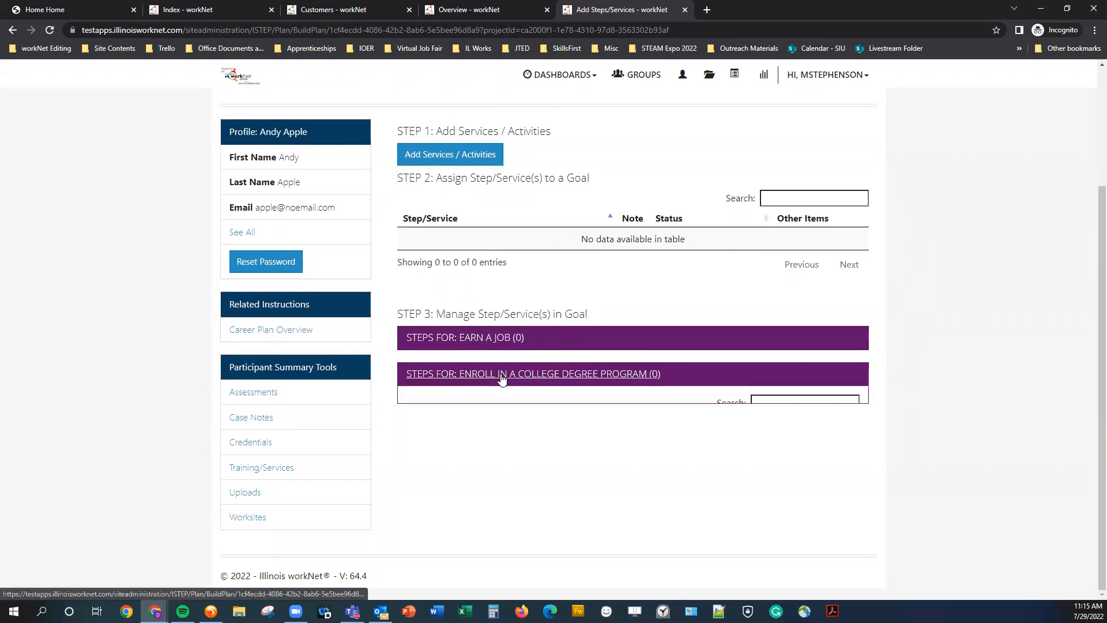
pyautogui.click(502, 339)
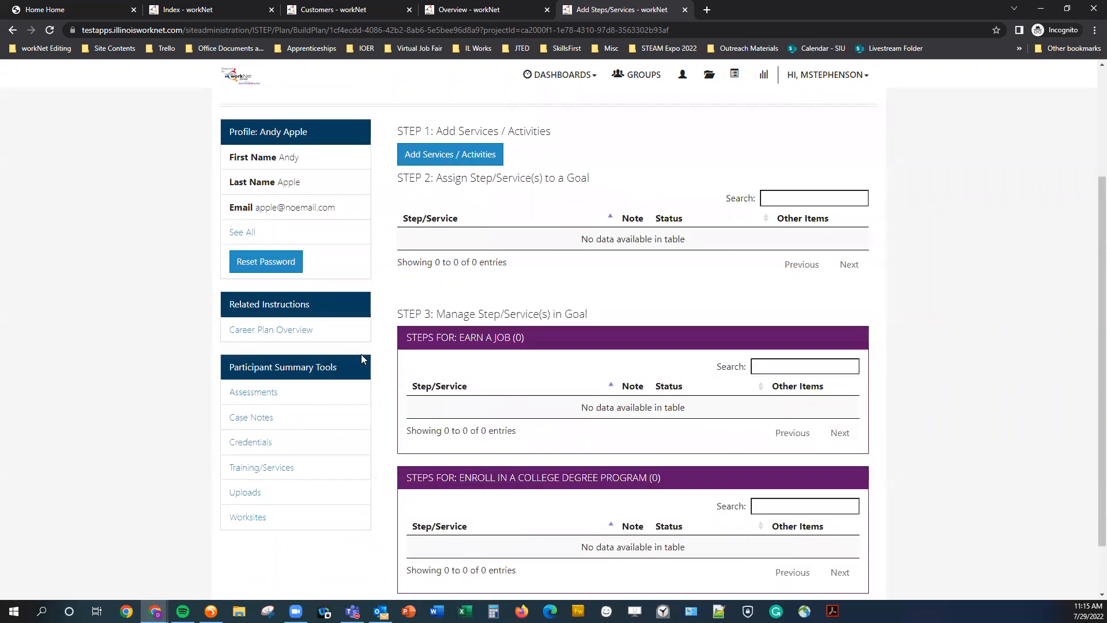
pyautogui.scroll(3, 508, 369)
pyautogui.scroll(-1, 489, 385)
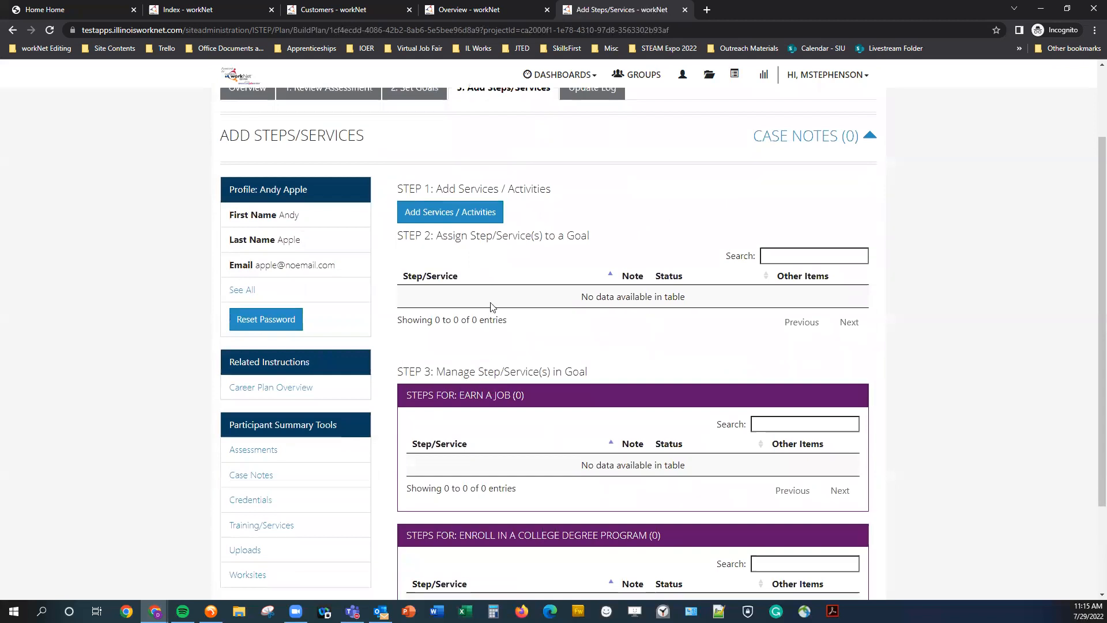
# Open the Add Services / Activities catalogue, review its category list, and search the services for program.
pyautogui.click(461, 213)
pyautogui.click(437, 149)
pyautogui.click(436, 150)
pyautogui.click(437, 150)
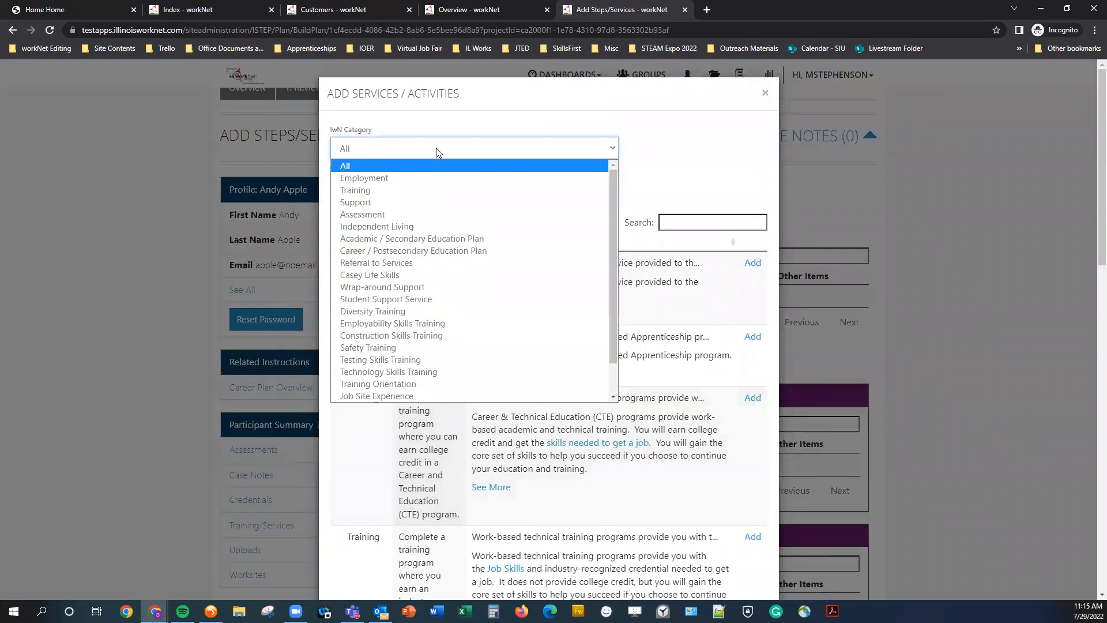
pyautogui.click(507, 143)
pyautogui.scroll(-2, 573, 297)
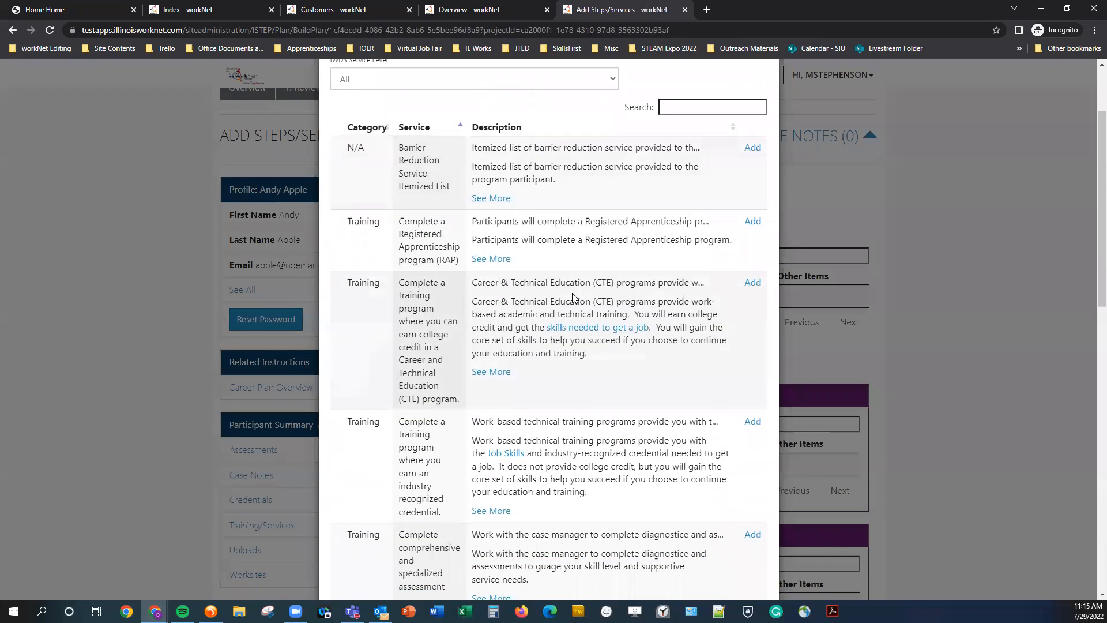
pyautogui.click(685, 105)
pyautogui.write('program')
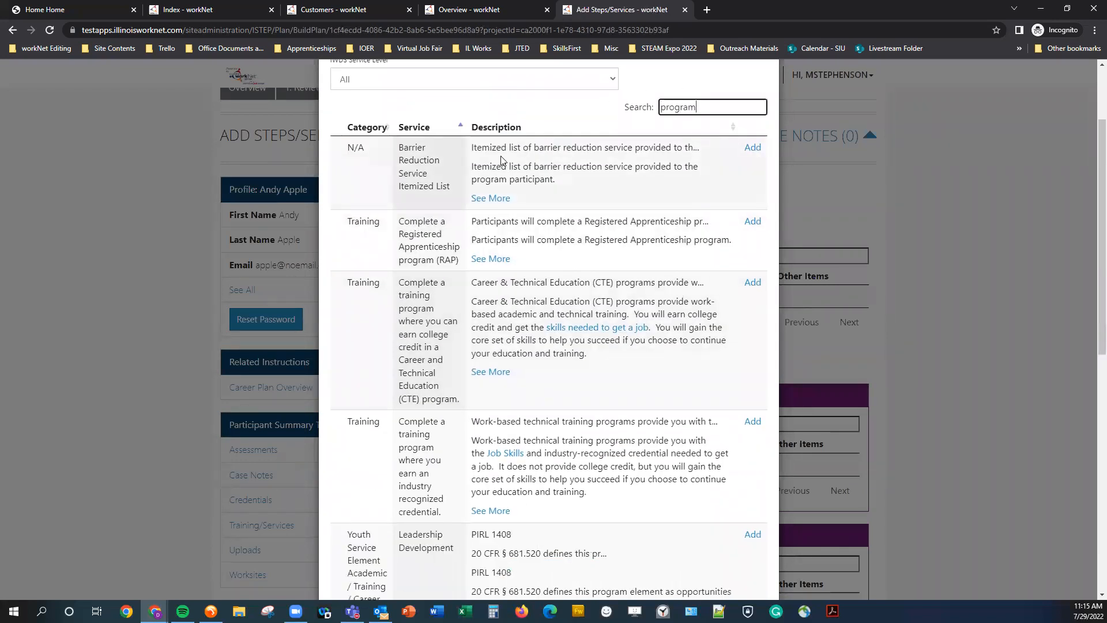
# Add the service Complete a training program where you earn an industry recognized credential to the planned services.
pyautogui.scroll(1, 501, 160)
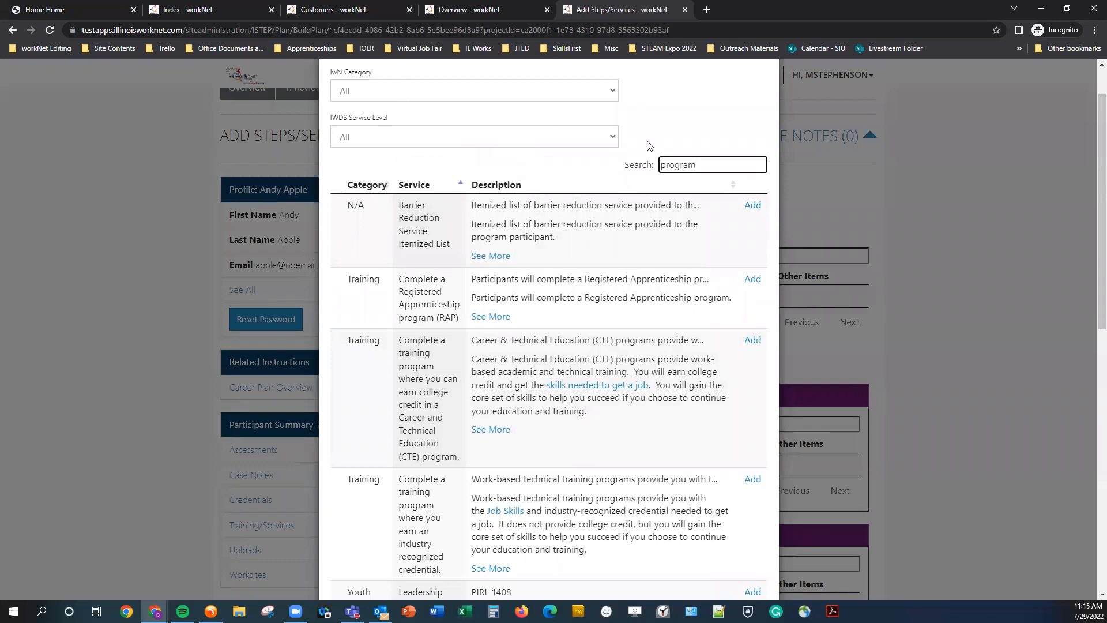
pyautogui.click(369, 97)
pyautogui.click(369, 96)
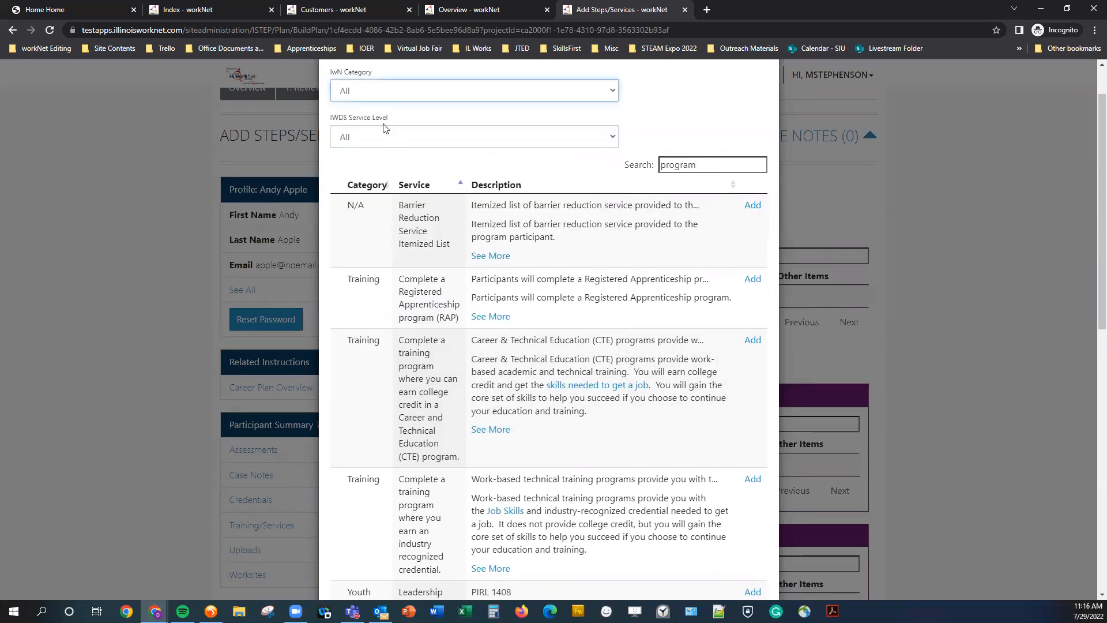
pyautogui.scroll(-2, 383, 127)
pyautogui.scroll(3, 747, 241)
pyautogui.click(744, 222)
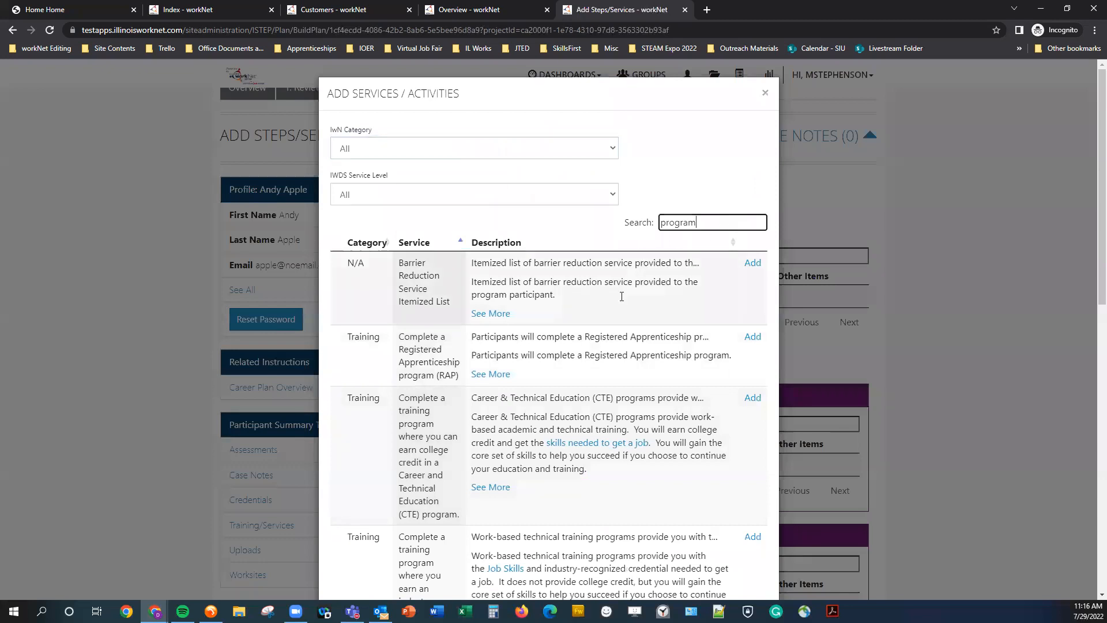
pyautogui.scroll(-6, 622, 296)
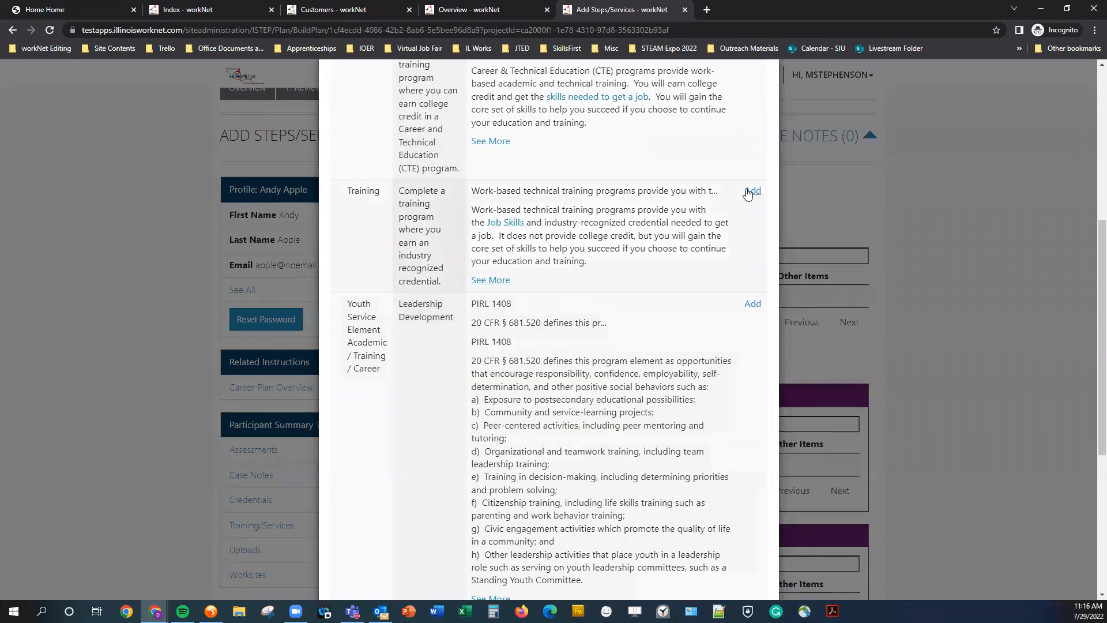
pyautogui.scroll(4, 750, 231)
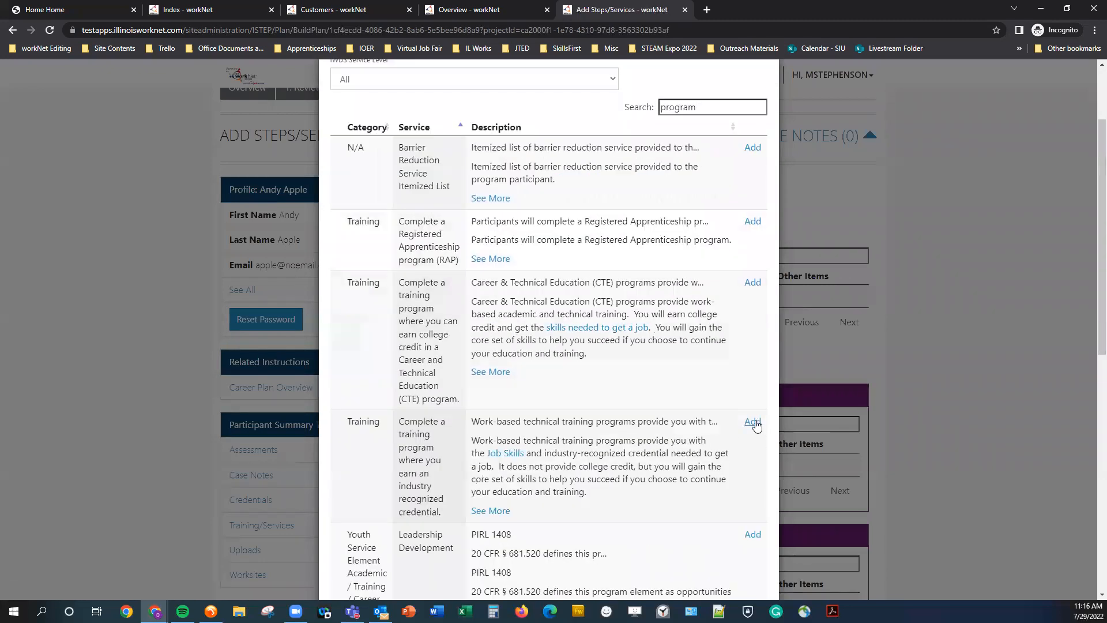
pyautogui.click(753, 422)
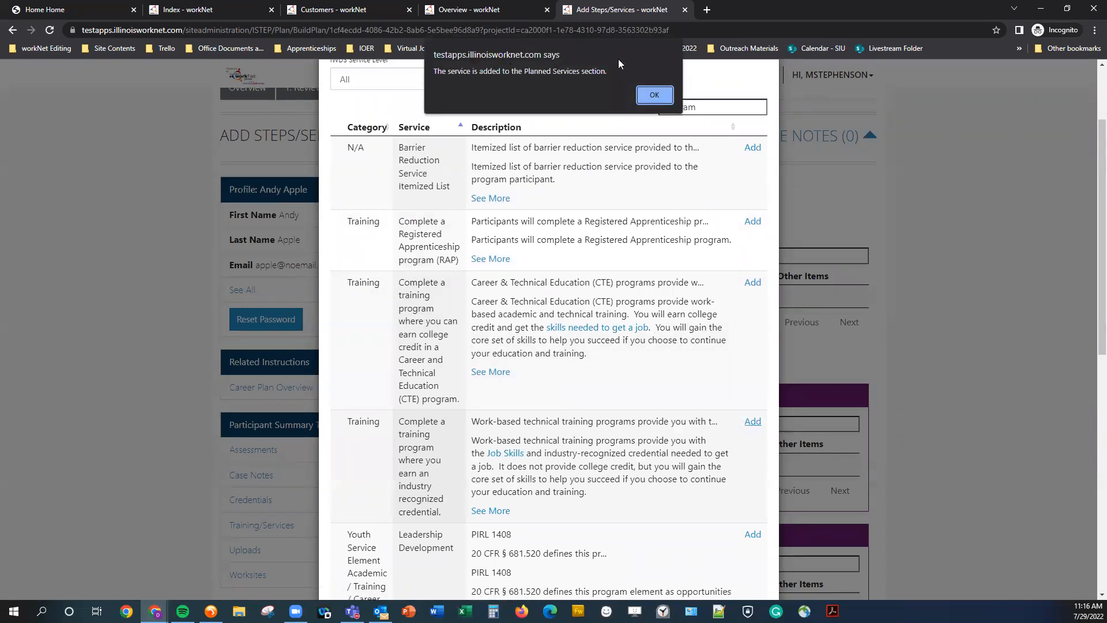
pyautogui.click(656, 96)
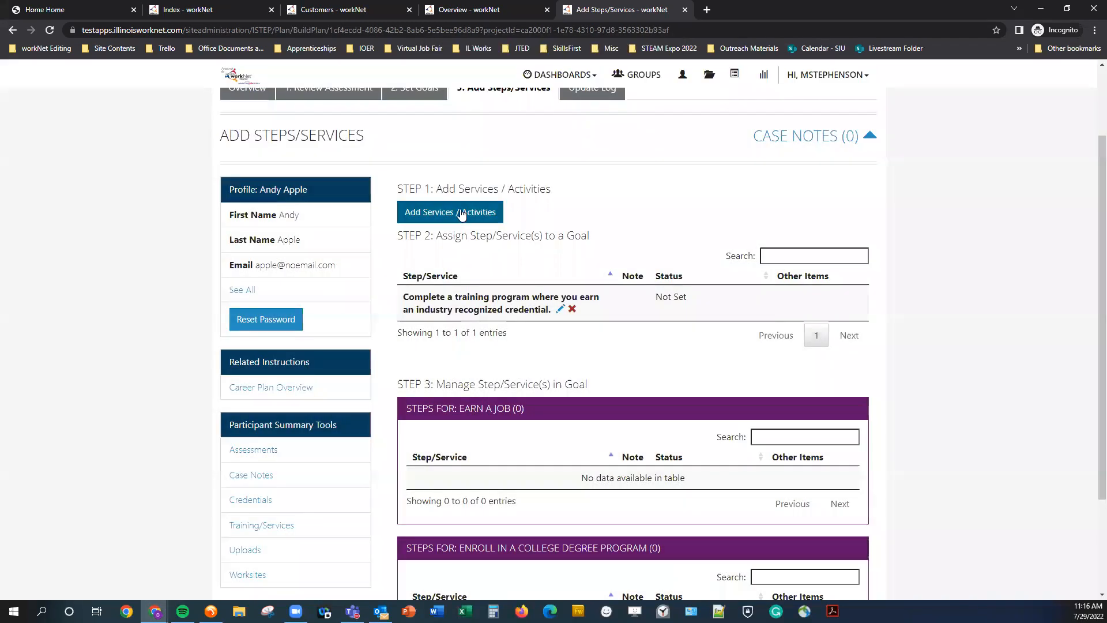
pyautogui.moveTo(399, 239); pyautogui.dragTo(589, 237)
pyautogui.click(582, 251)
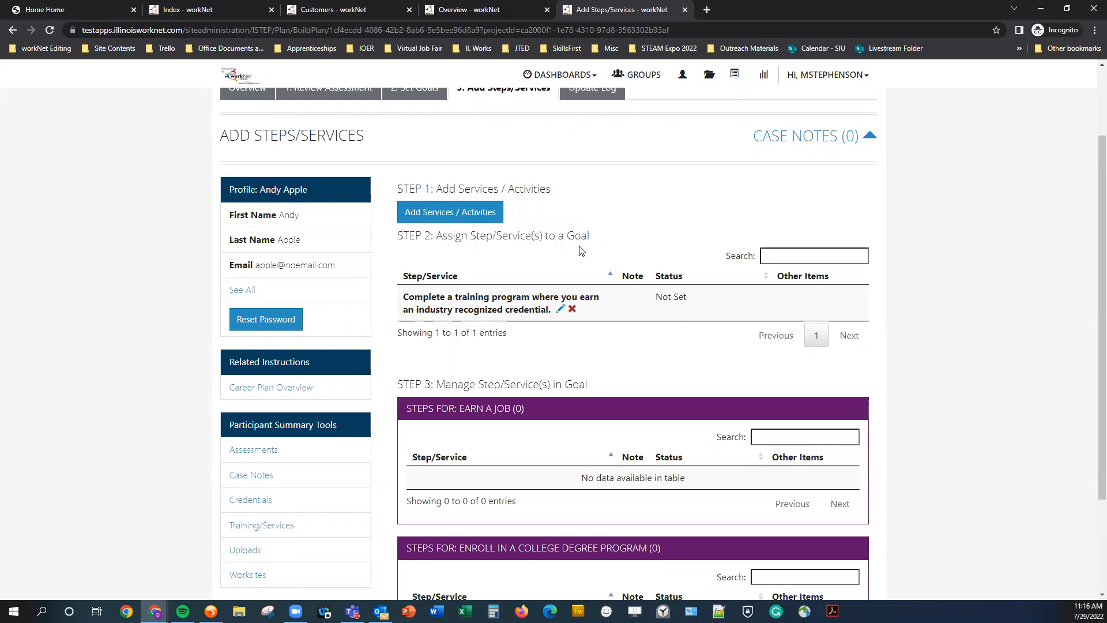
pyautogui.tripleClick(441, 189)
pyautogui.click(426, 192)
pyautogui.moveTo(400, 237); pyautogui.dragTo(590, 239)
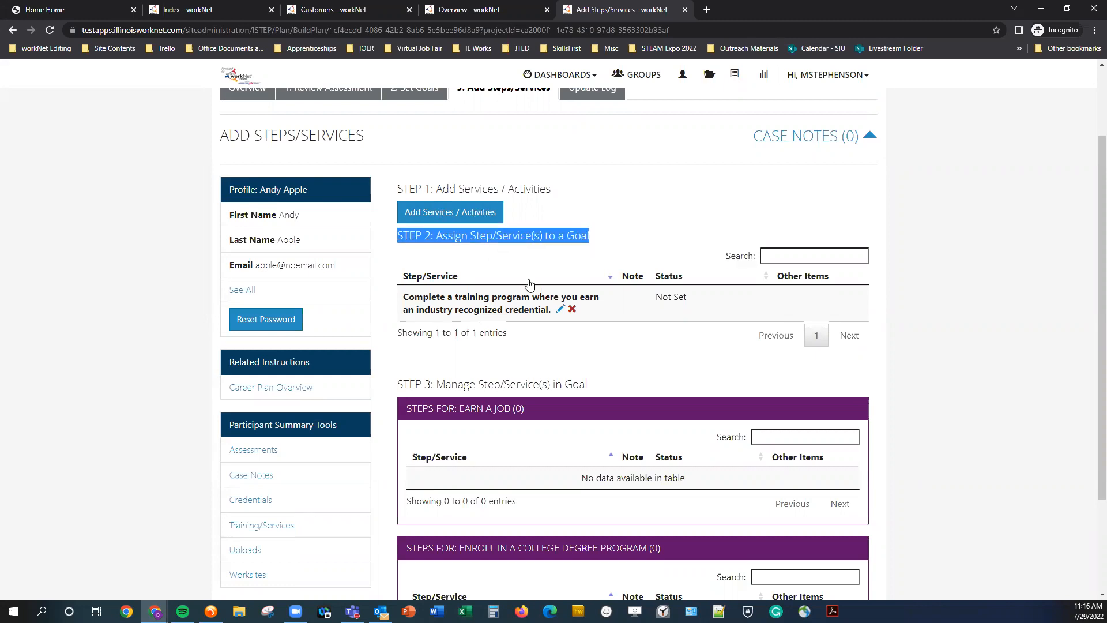
pyautogui.click(471, 249)
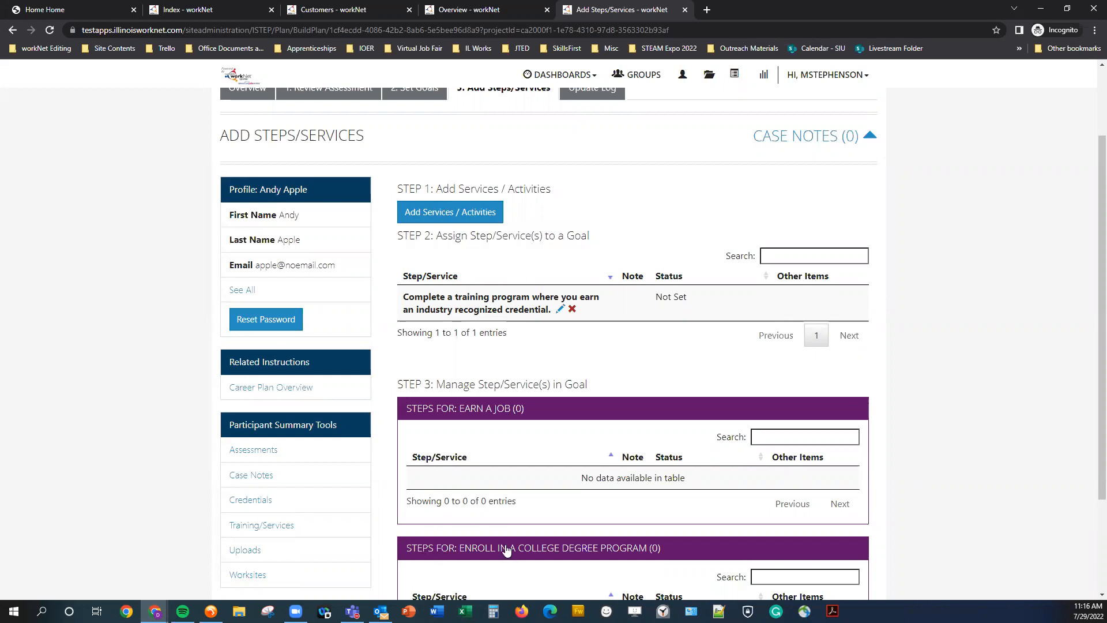
pyautogui.scroll(-2, 505, 550)
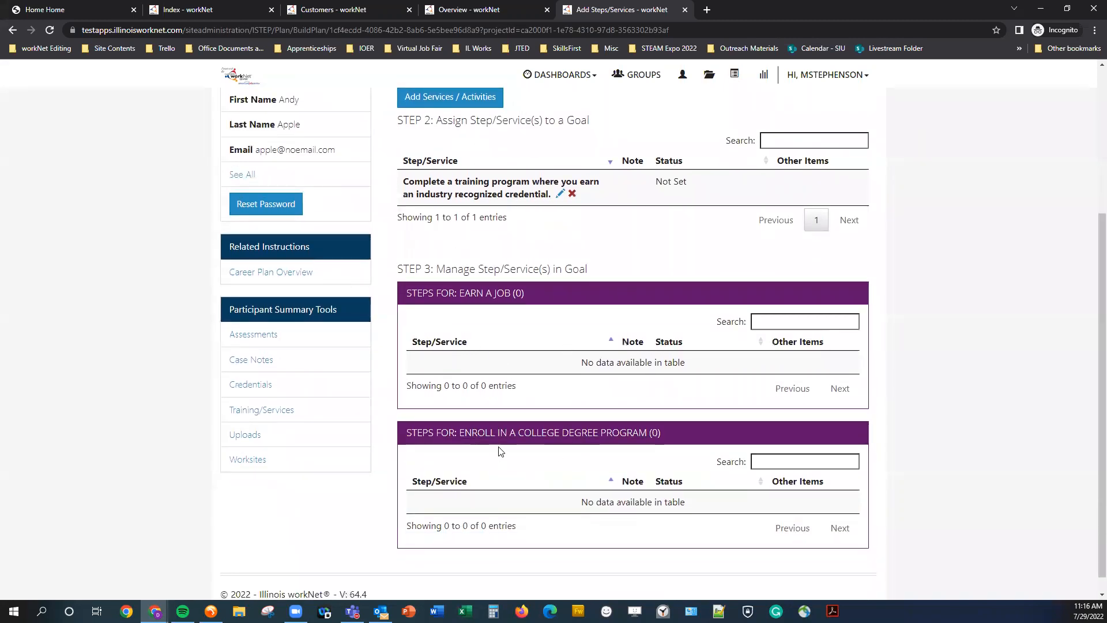
pyautogui.scroll(2, 505, 456)
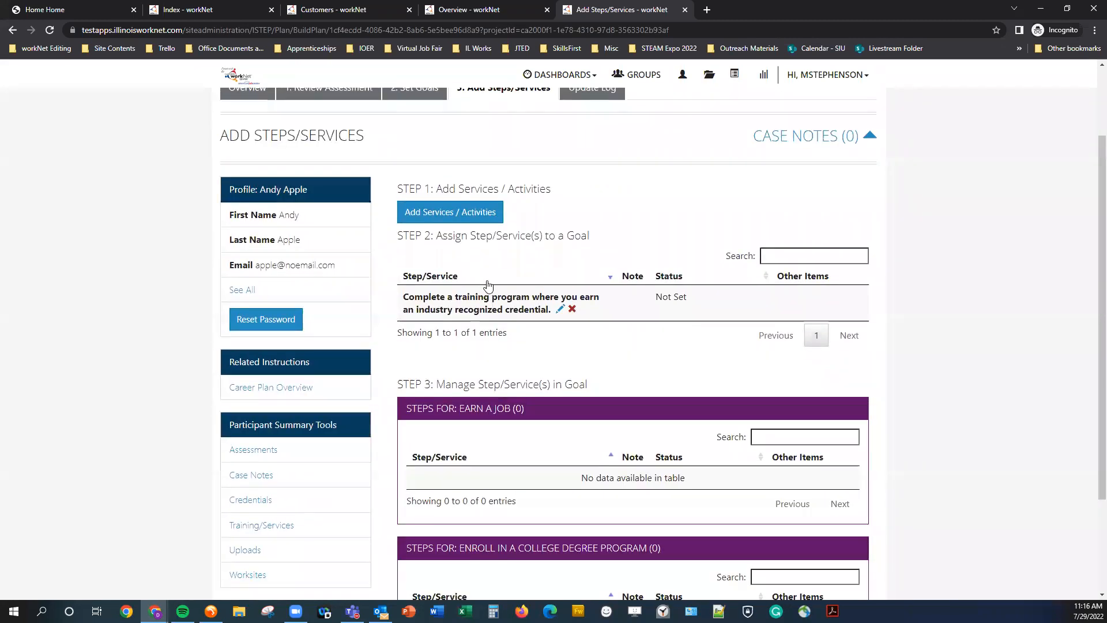
# Search the services for employment and add Placed in Adult Secondary Education to the planned services.
pyautogui.click(458, 223)
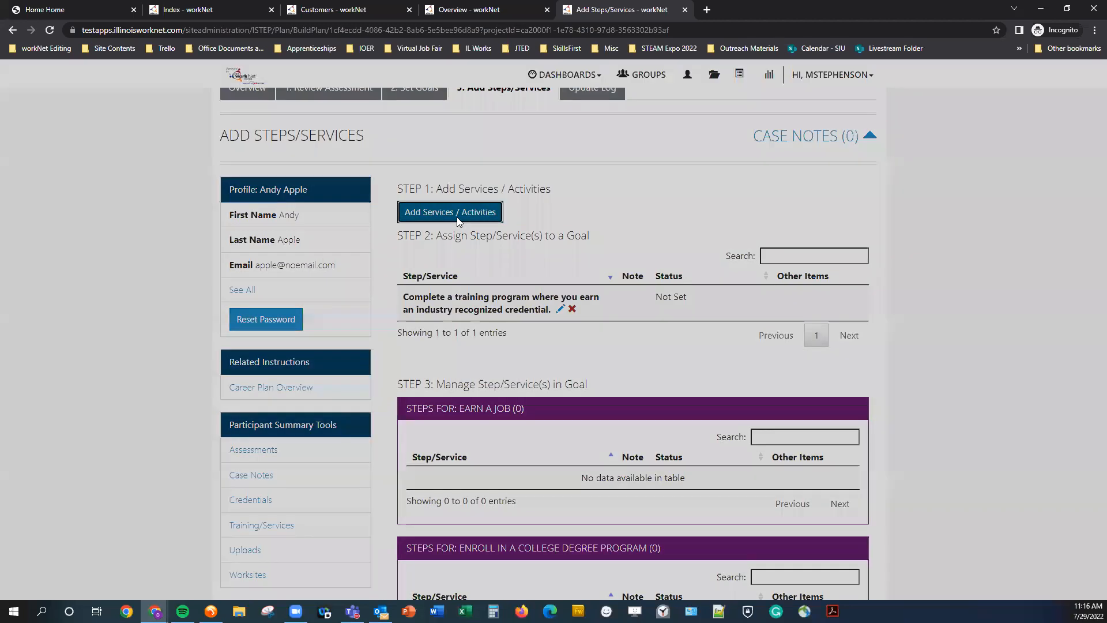
pyautogui.doubleClick(711, 223)
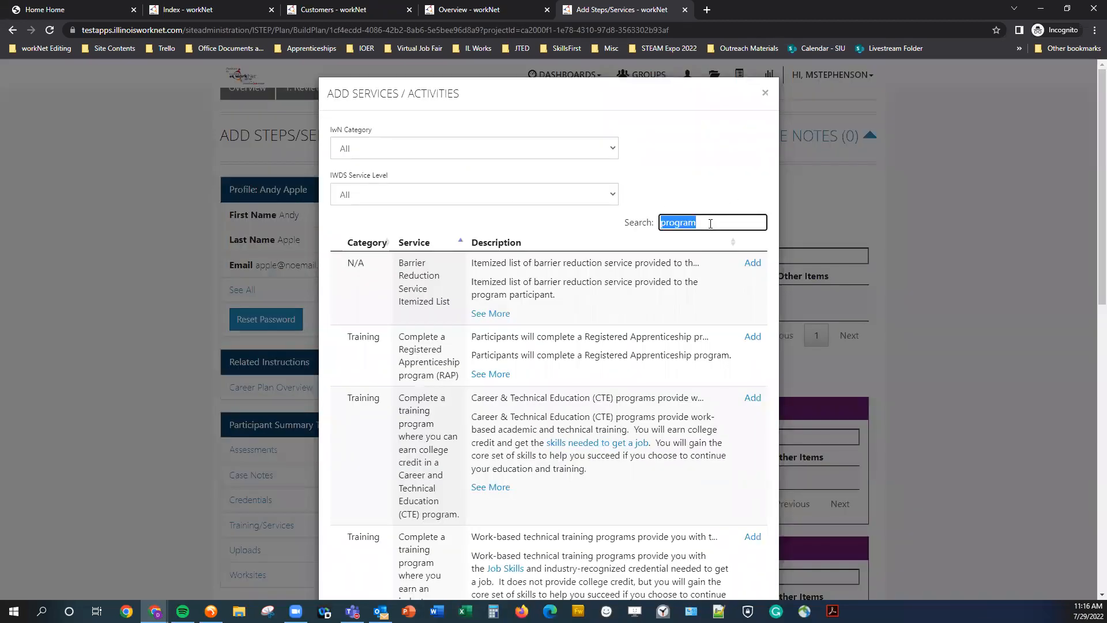
pyautogui.write('employment')
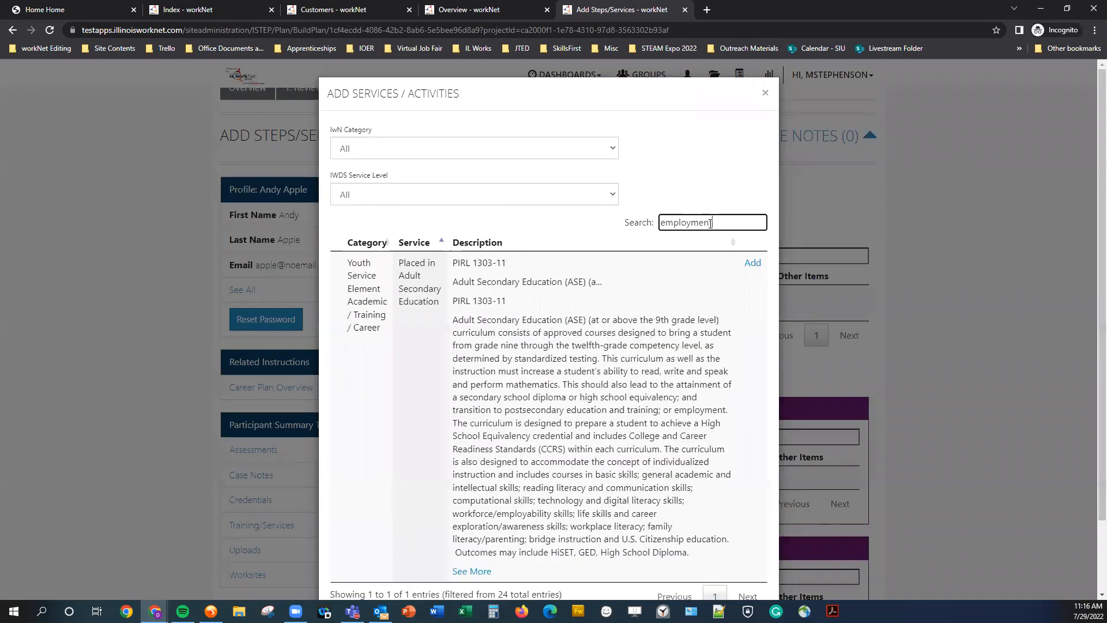
pyautogui.scroll(-2, 714, 194)
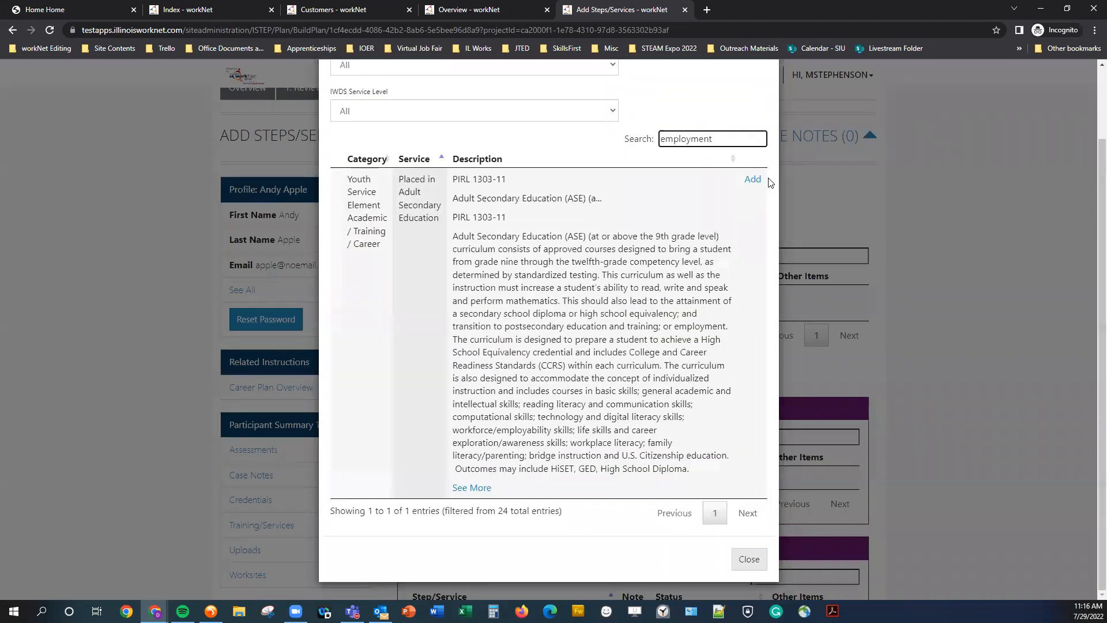
pyautogui.click(754, 179)
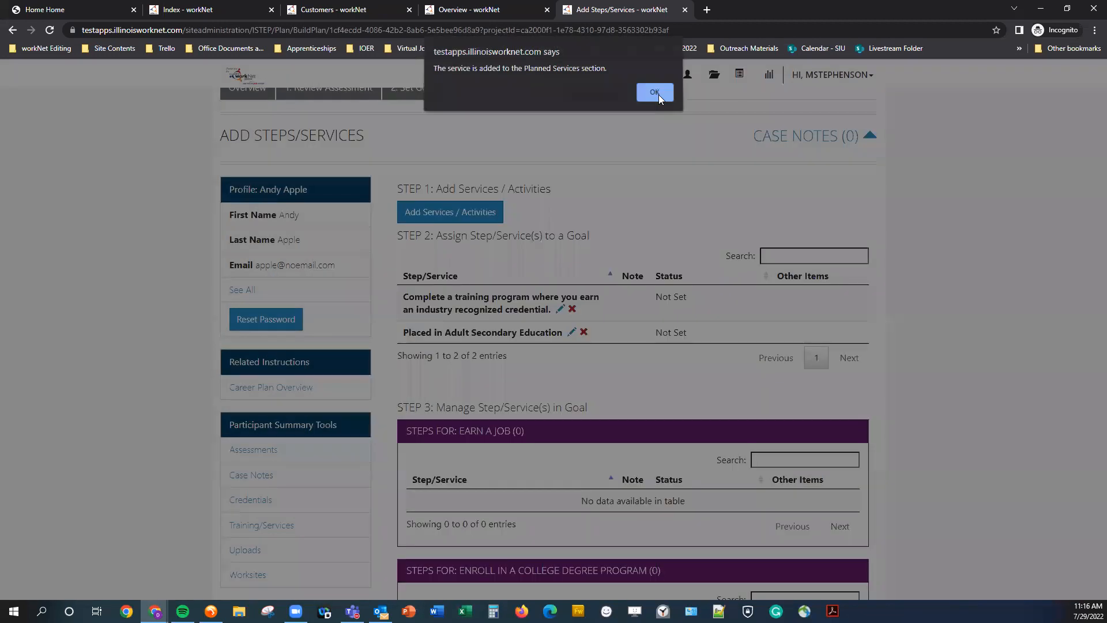
pyautogui.click(659, 94)
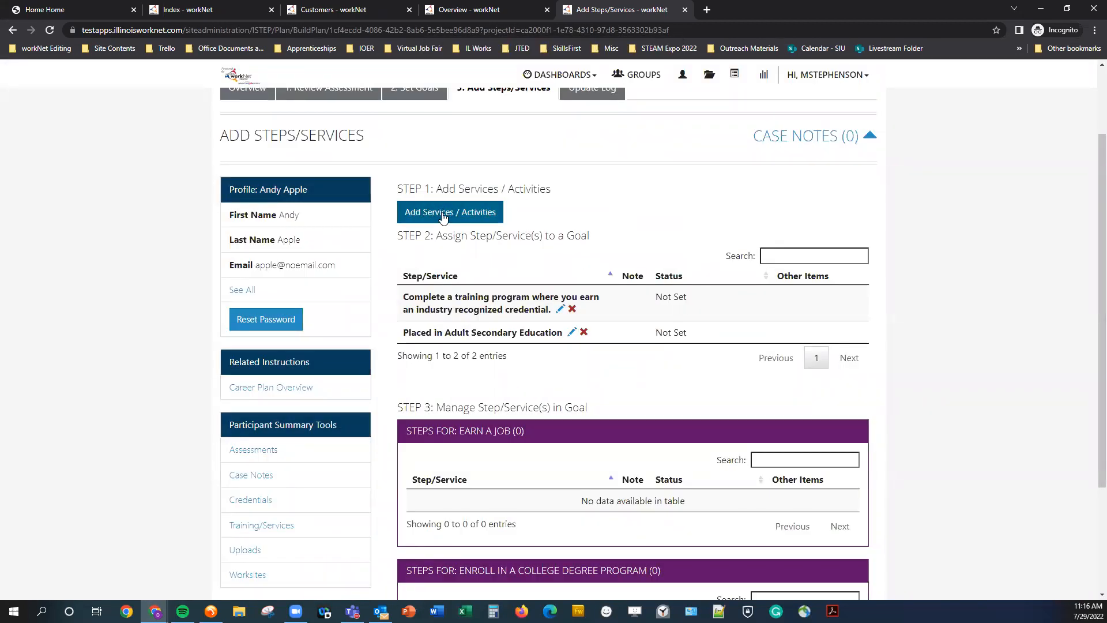
pyautogui.moveTo(404, 188); pyautogui.dragTo(425, 190)
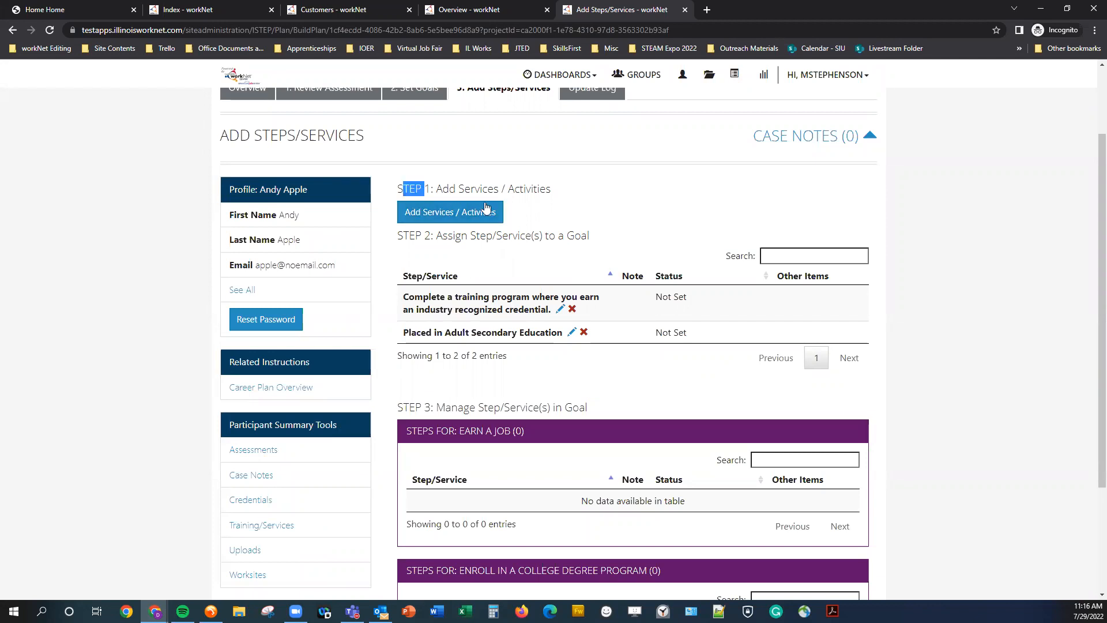
pyautogui.moveTo(486, 205); pyautogui.dragTo(538, 191)
pyautogui.moveTo(398, 235); pyautogui.dragTo(595, 242)
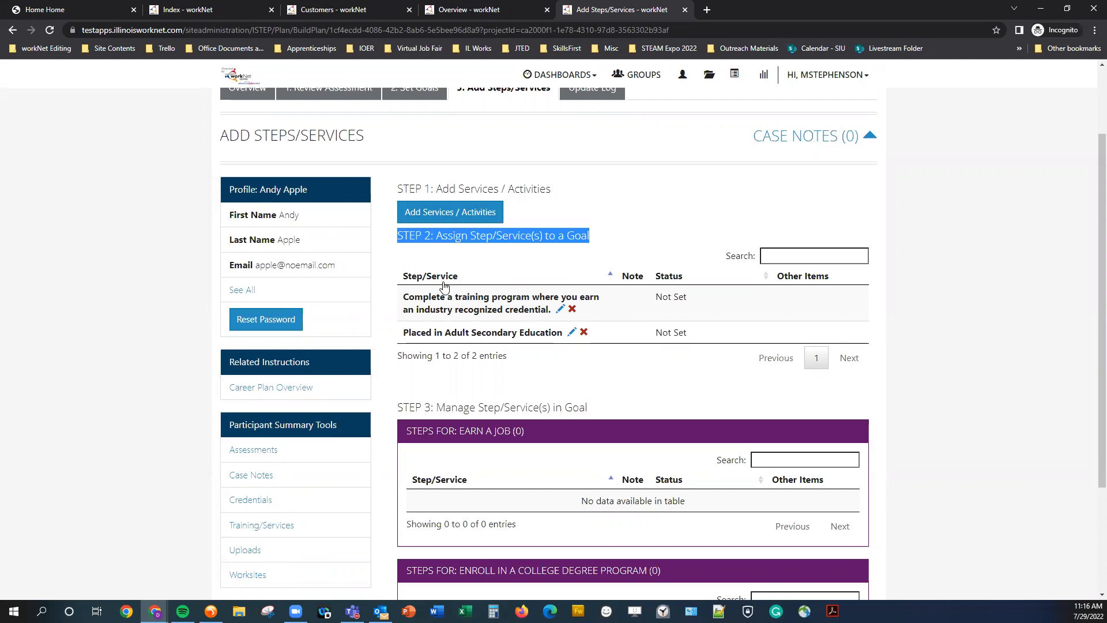
pyautogui.click(618, 364)
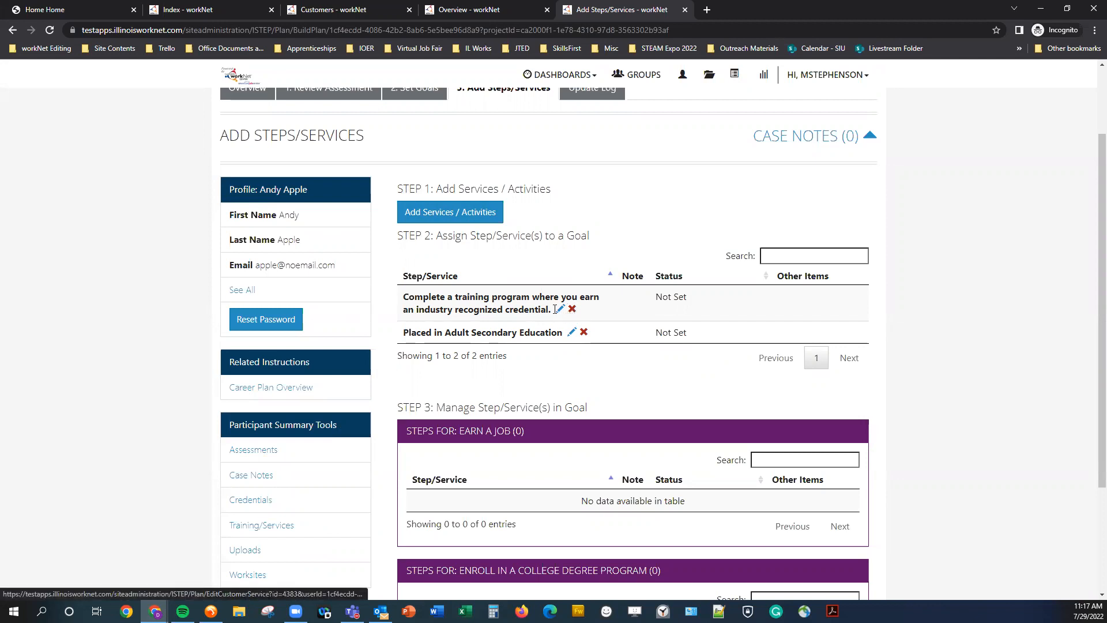
# Open the industry recognized credential training service for editing and assign it to the Earn a job goal.
pyautogui.scroll(1, 561, 313)
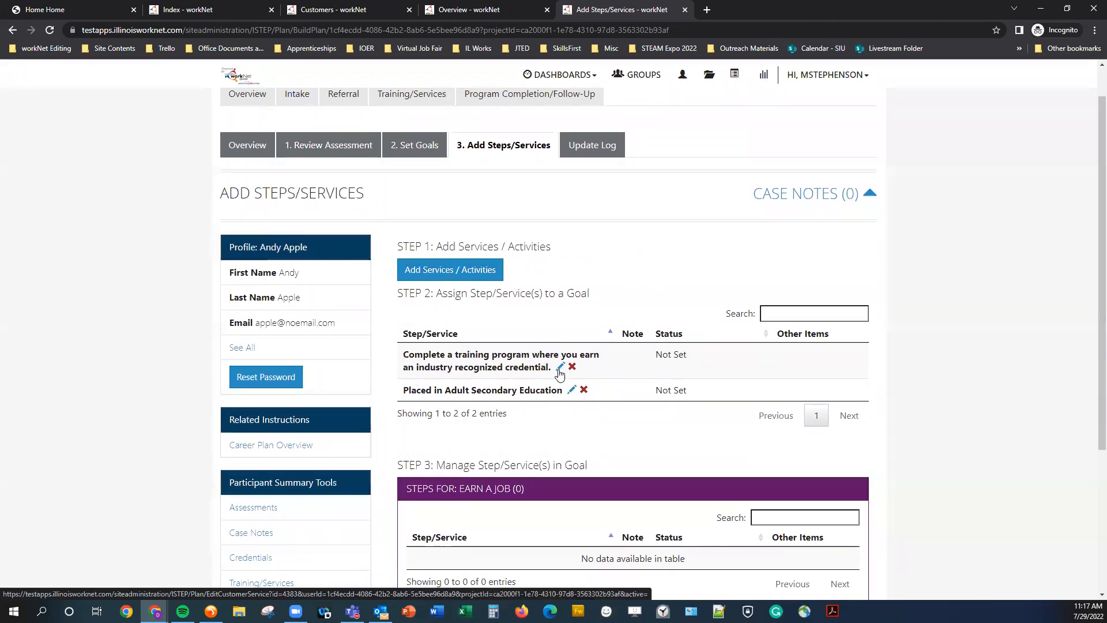
pyautogui.click(559, 373)
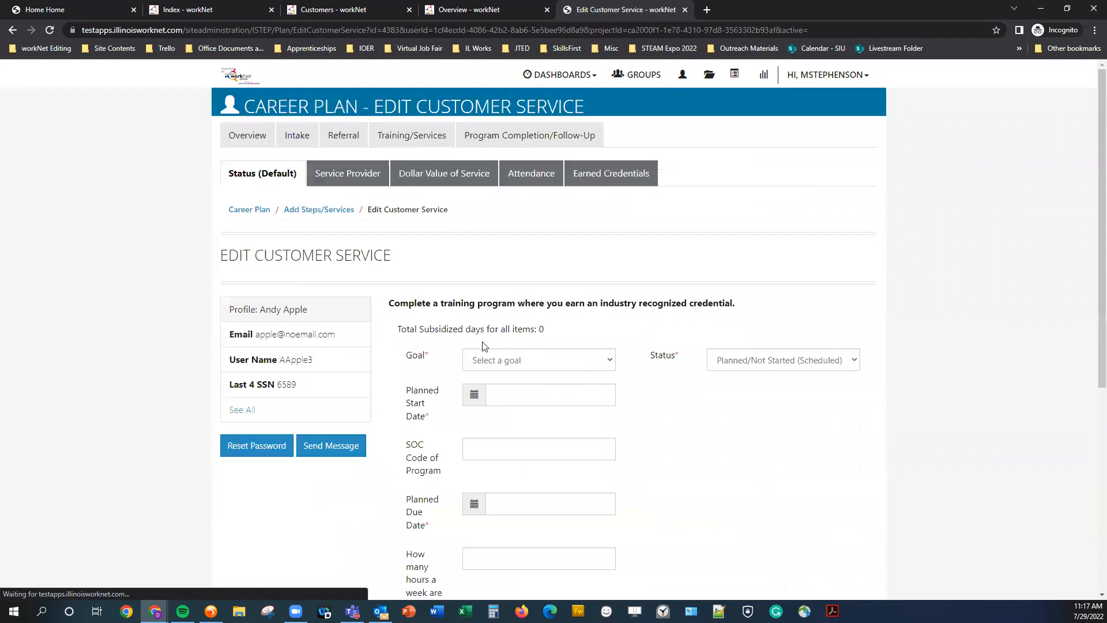
pyautogui.scroll(-1, 389, 309)
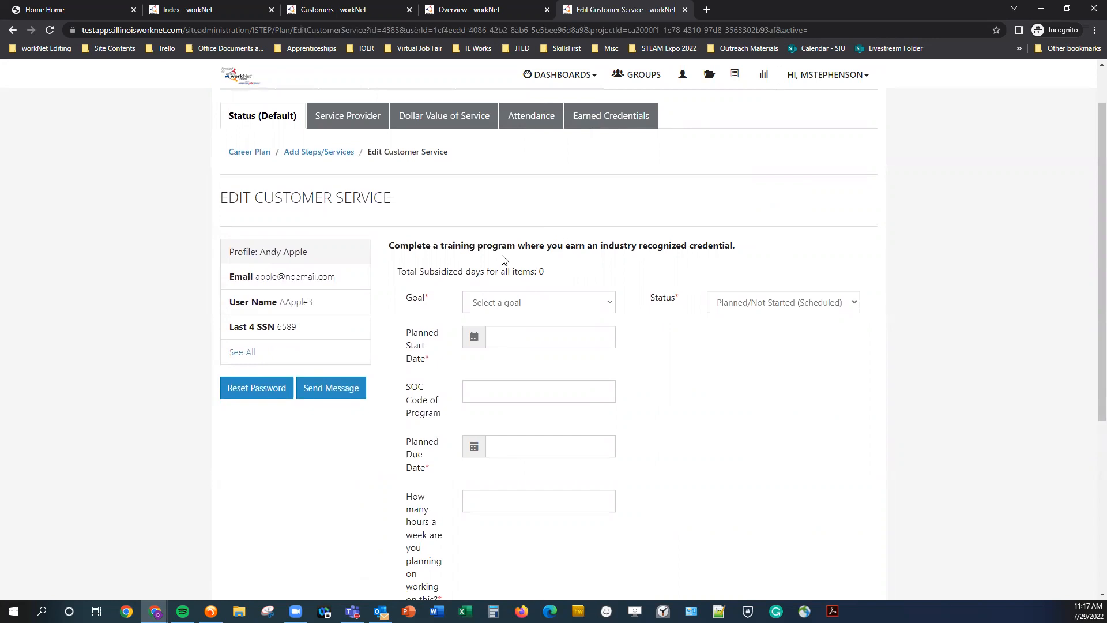
pyautogui.moveTo(391, 252); pyautogui.dragTo(744, 249)
pyautogui.click(759, 258)
pyautogui.scroll(-3, 700, 248)
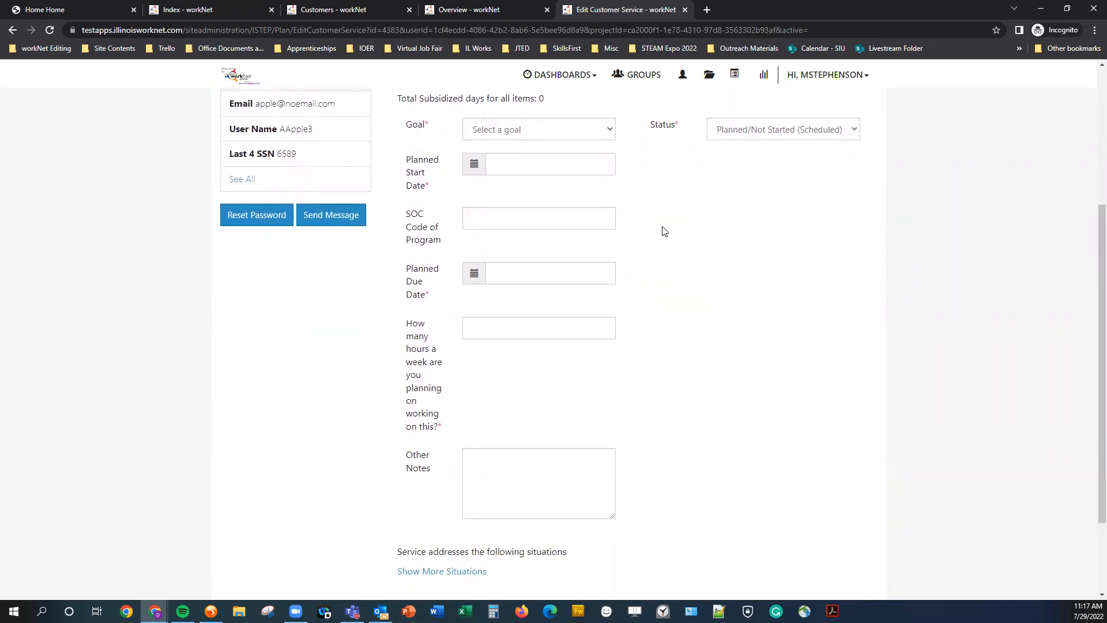
pyautogui.click(611, 132)
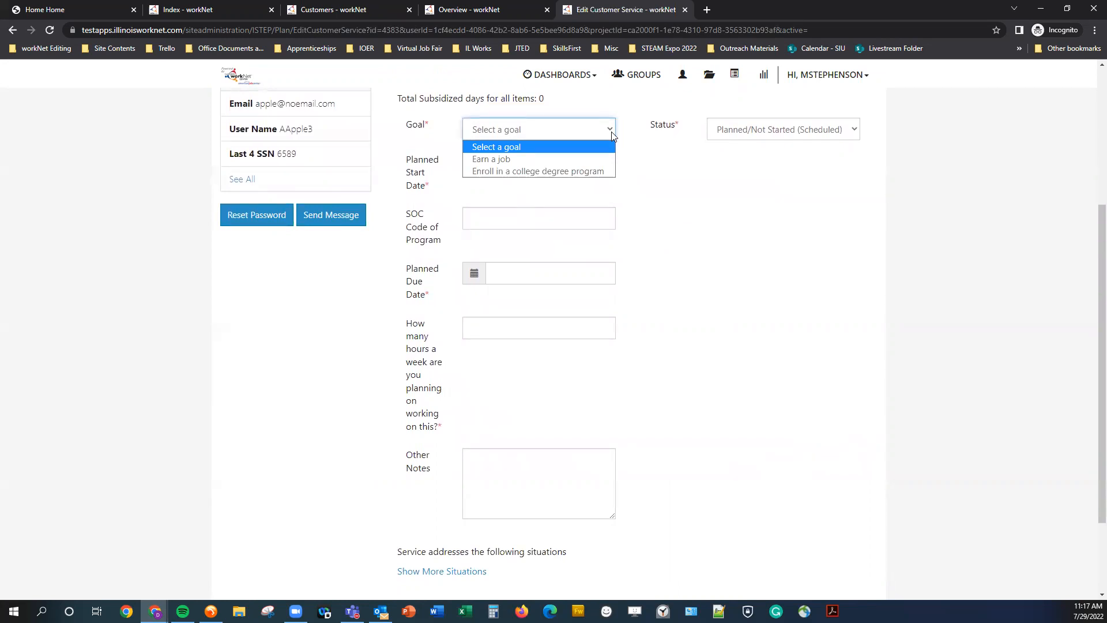
pyautogui.scroll(1, 640, 221)
pyautogui.click(587, 188)
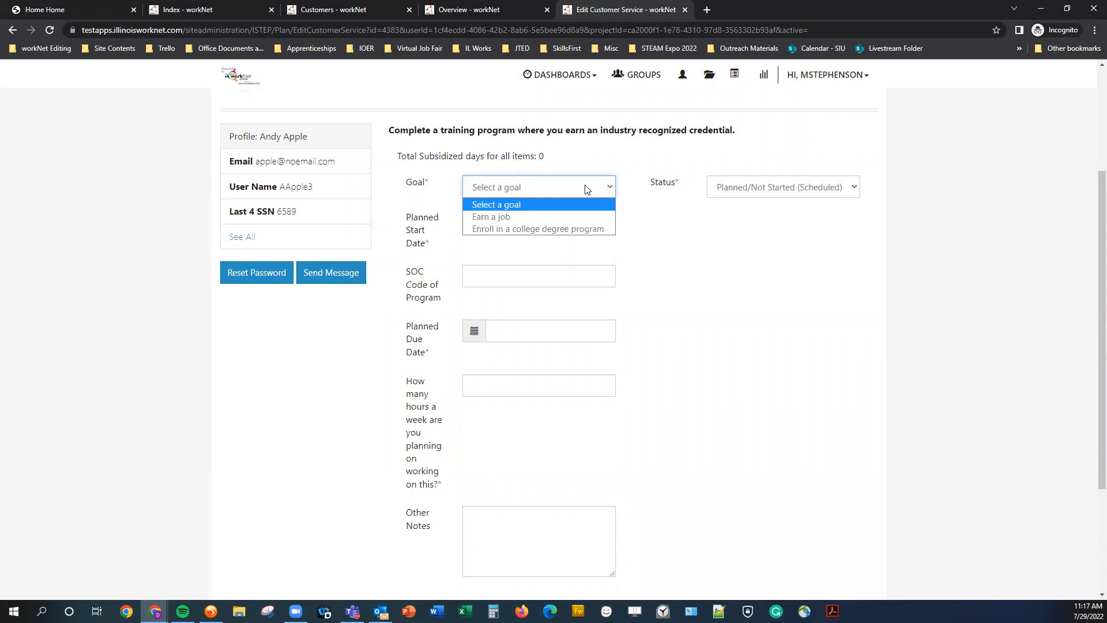
pyautogui.click(570, 217)
# Set the service's planned start date to 07/04/2022.
pyautogui.click(637, 242)
pyautogui.click(537, 226)
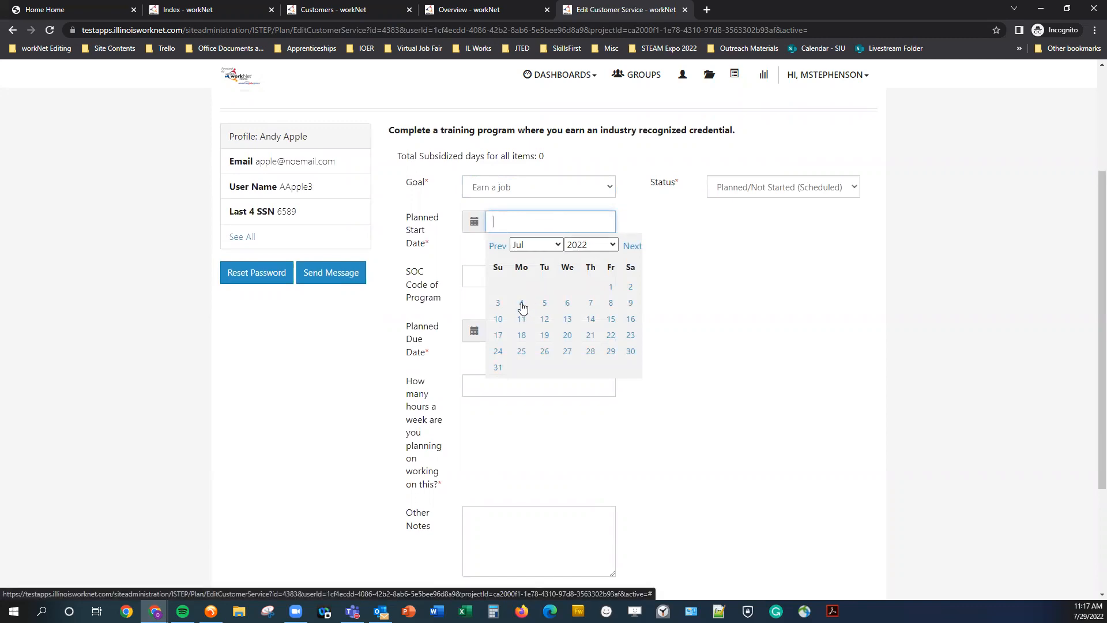
pyautogui.moveTo(522, 306); pyautogui.dragTo(524, 305)
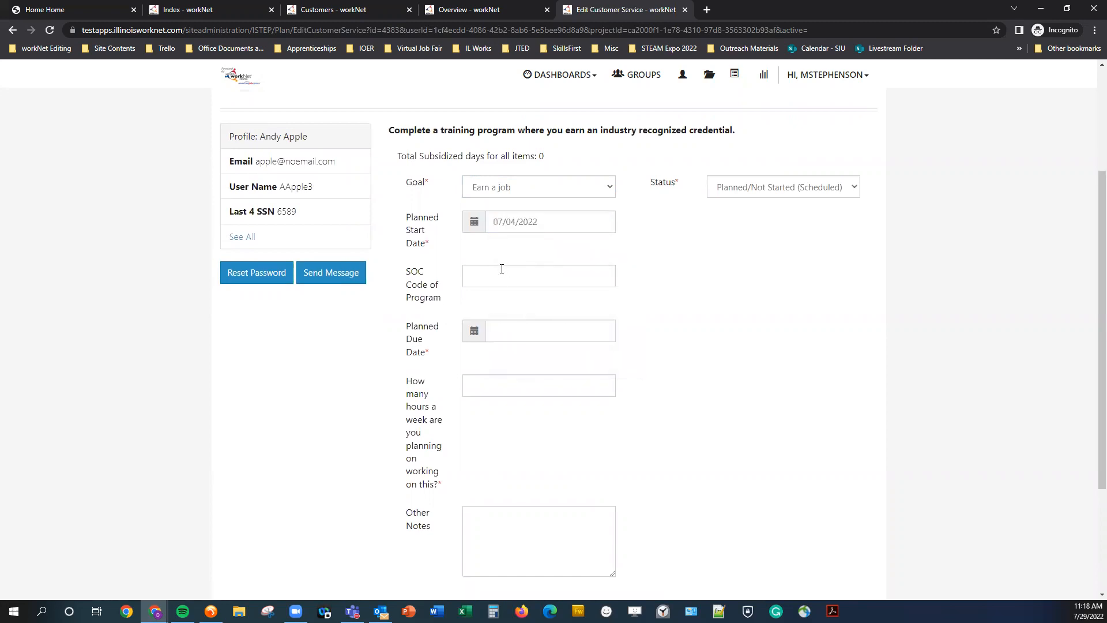
# Set the service's planned due date to 08/12/2022.
pyautogui.click(501, 268)
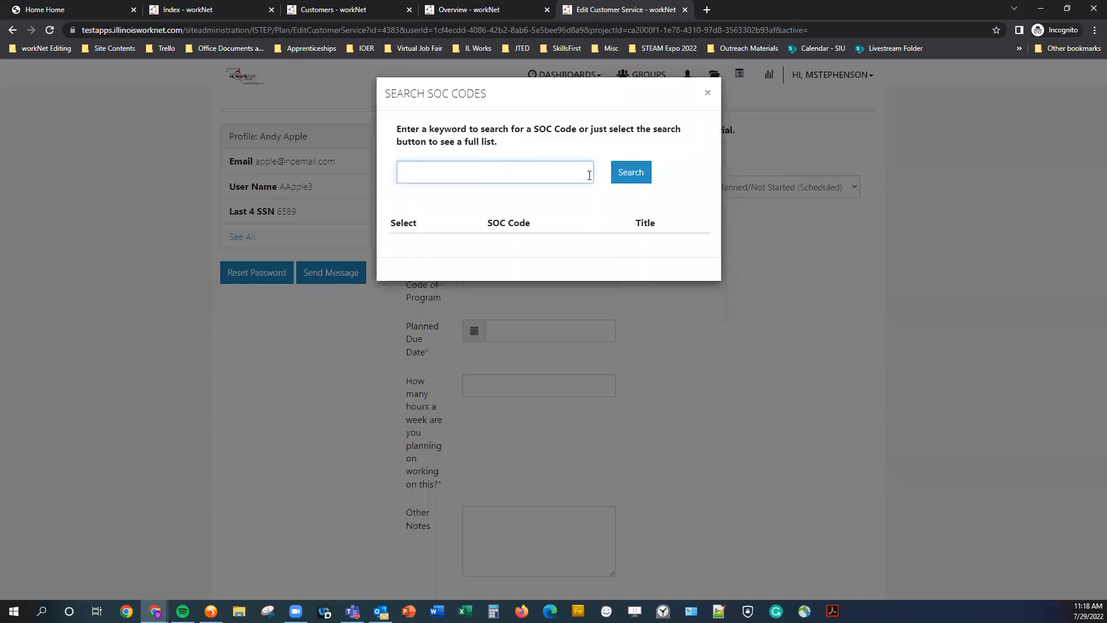
pyautogui.click(707, 93)
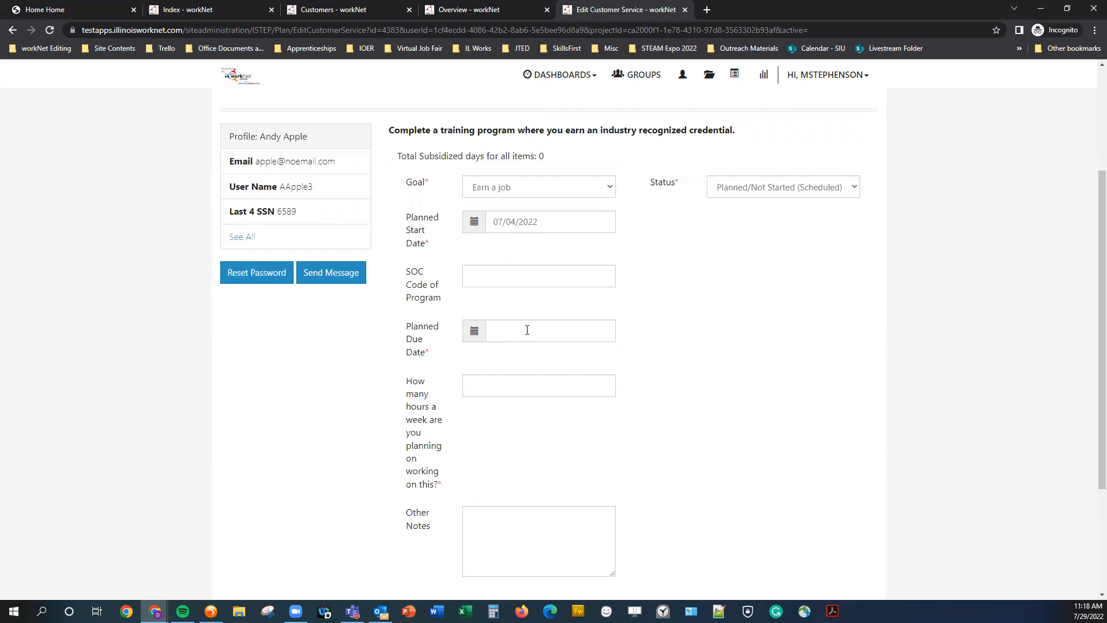
pyautogui.click(527, 329)
pyautogui.click(631, 355)
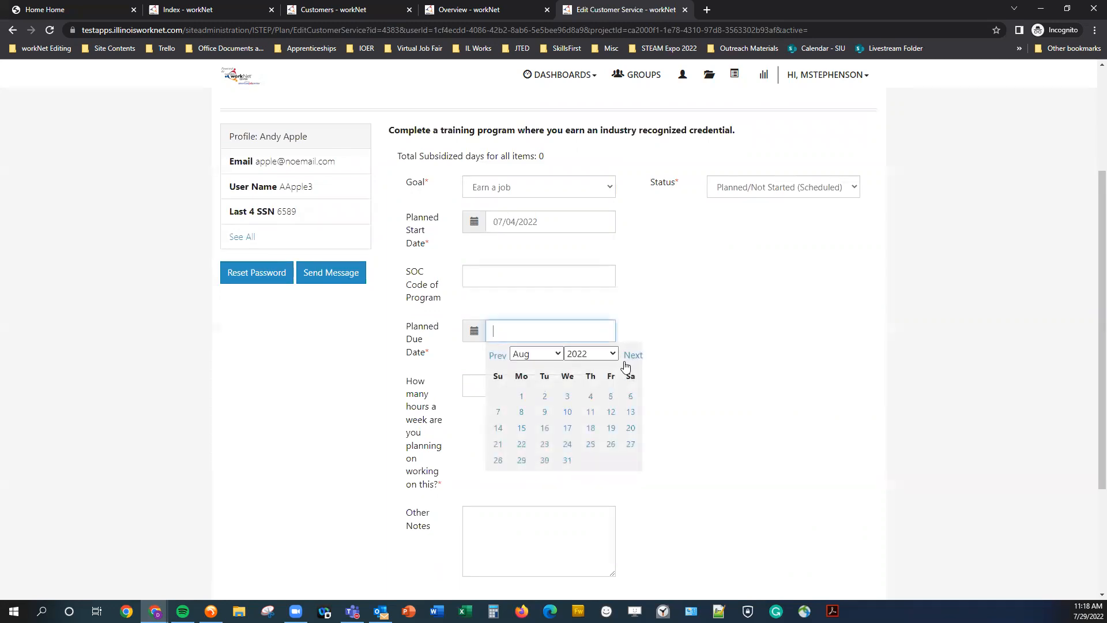
pyautogui.click(612, 414)
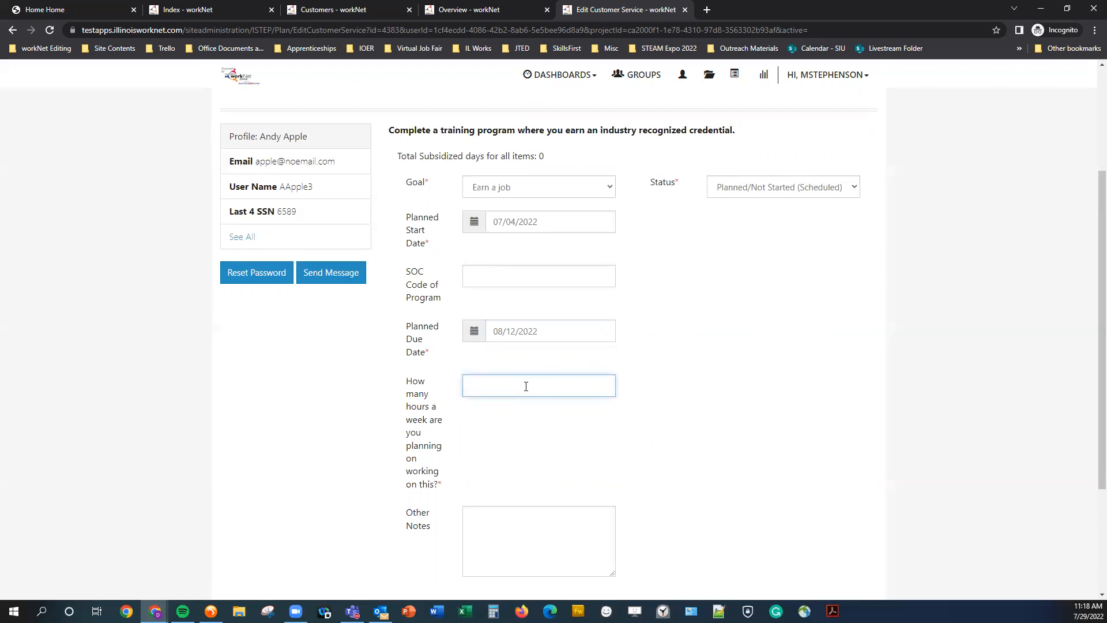
# Enter 5 as the hours per week planned for this service.
pyautogui.click(661, 471)
pyautogui.scroll(-2, 548, 490)
pyautogui.click(513, 450)
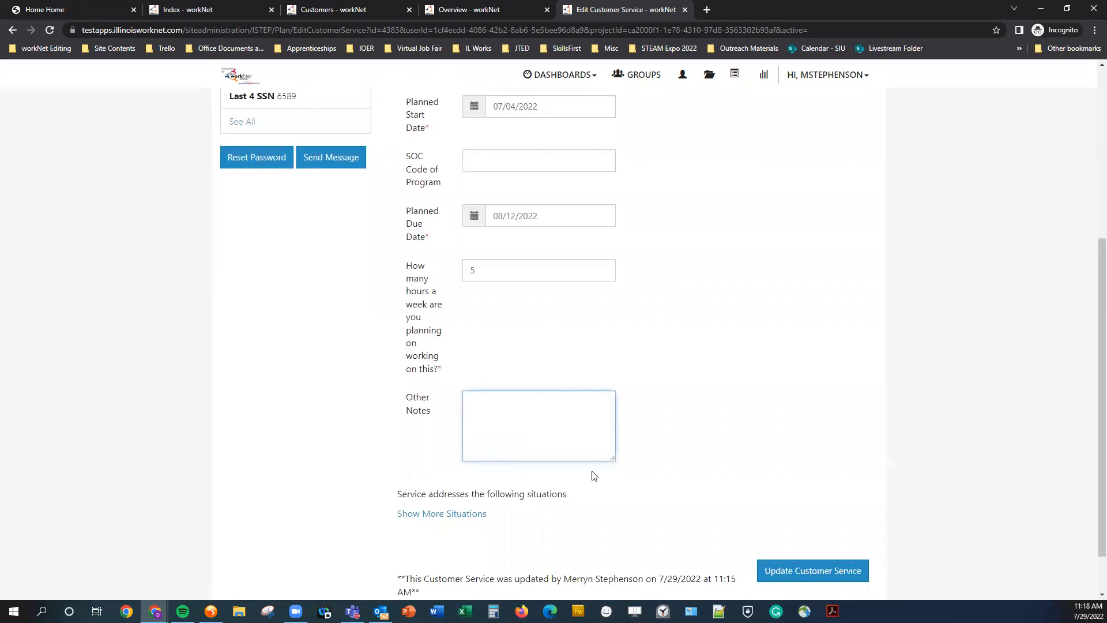
# Expand the situations the service addresses and tick Transportation schedule may conflict with traning schedule.
pyautogui.scroll(-1, 495, 548)
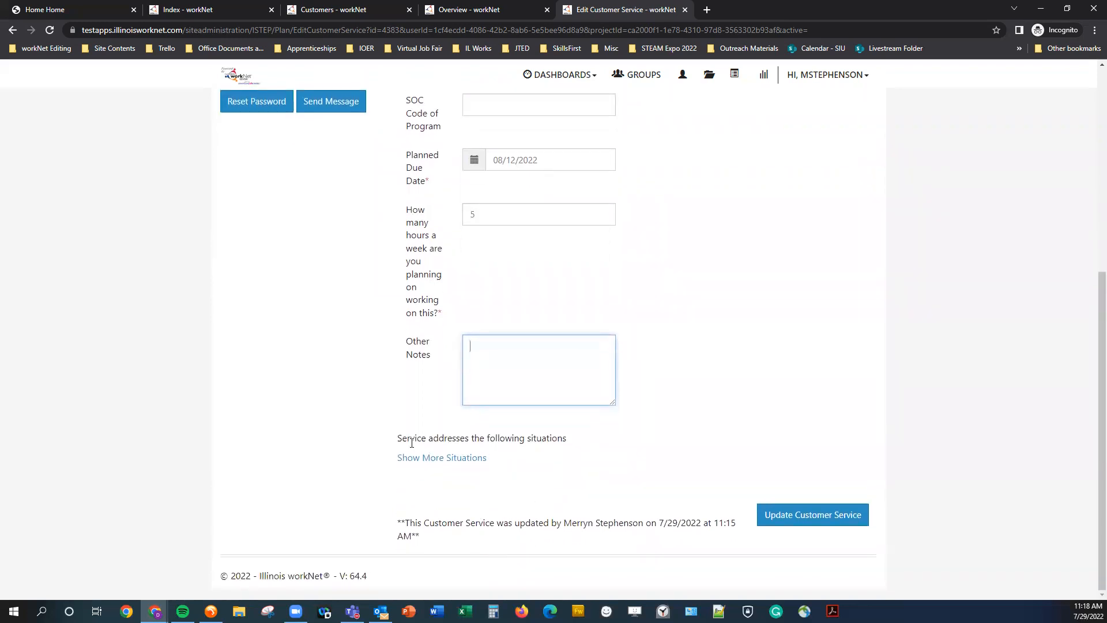
pyautogui.moveTo(396, 443); pyautogui.dragTo(565, 440)
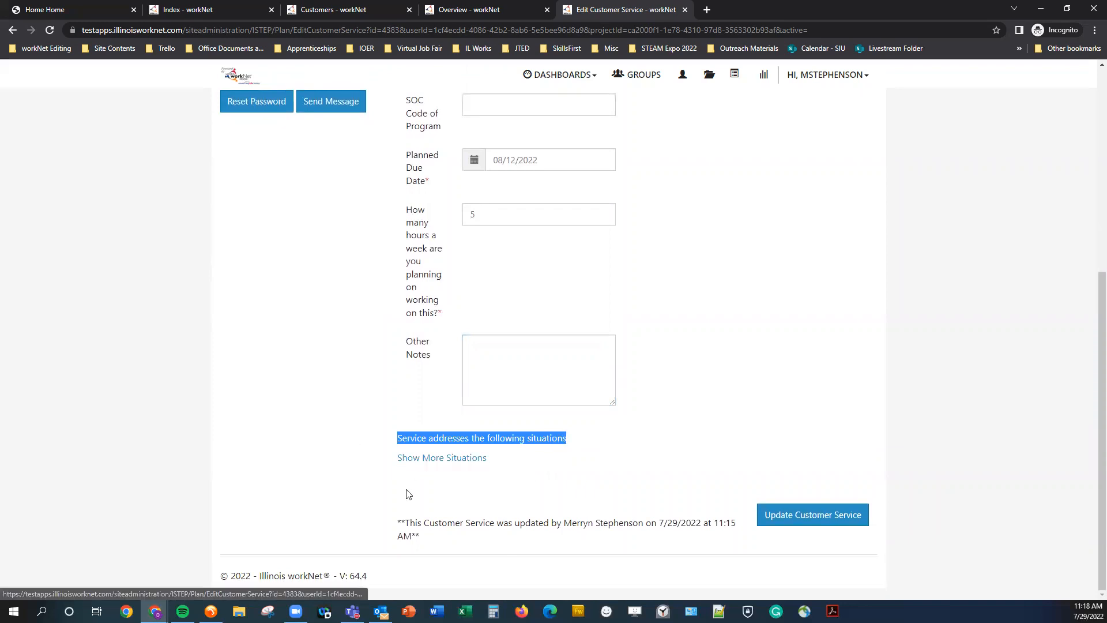
pyautogui.click(393, 500)
pyautogui.click(434, 461)
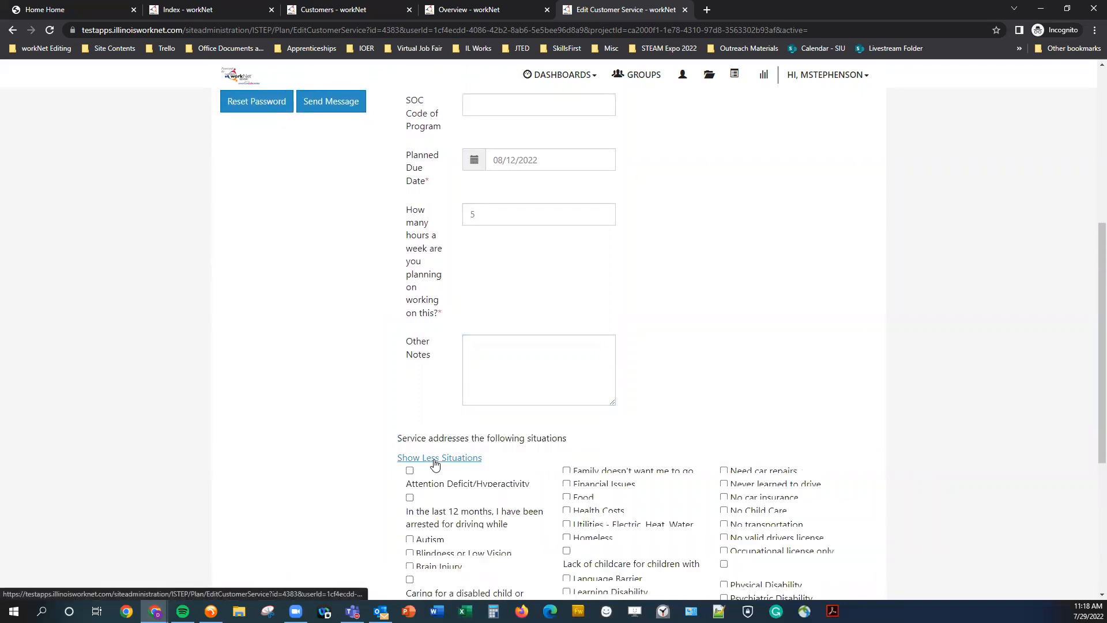
pyautogui.scroll(-2, 409, 451)
pyautogui.scroll(-5, 408, 451)
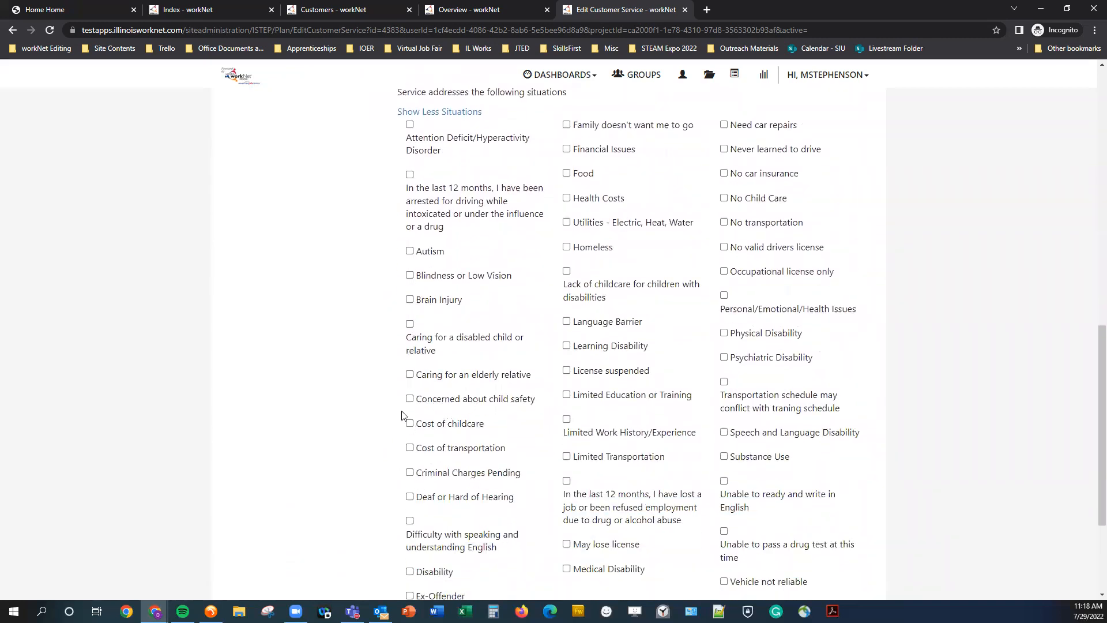
pyautogui.scroll(-2, 469, 403)
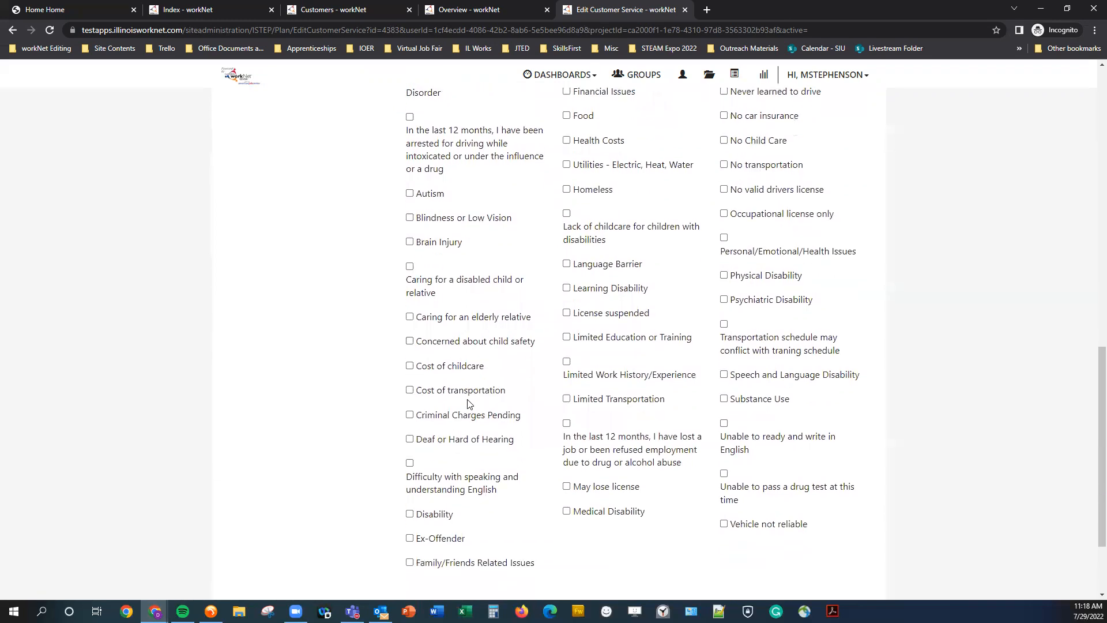
pyautogui.scroll(3, 633, 484)
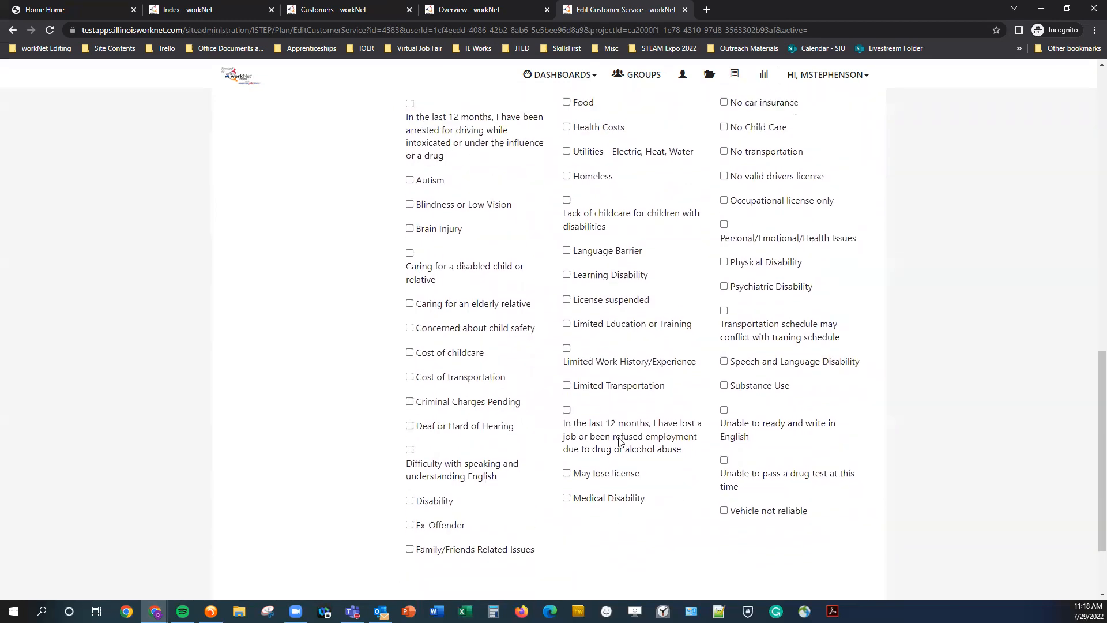
pyautogui.click(724, 280)
pyautogui.click(724, 307)
pyautogui.click(725, 280)
pyautogui.click(419, 173)
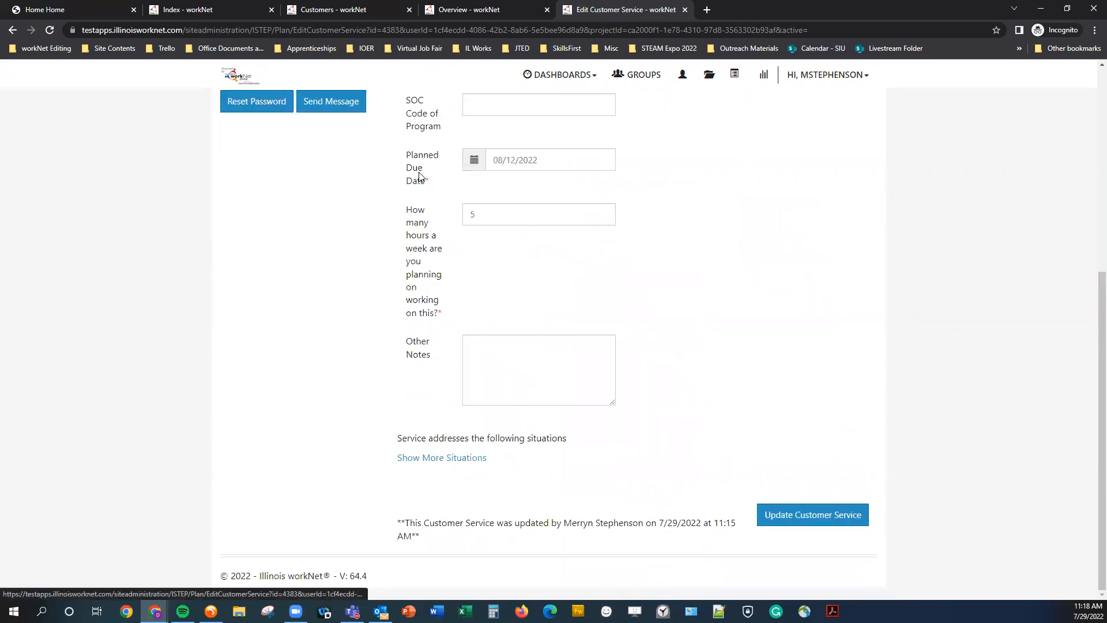
# Set the service status to Started/Open.
pyautogui.scroll(3, 716, 433)
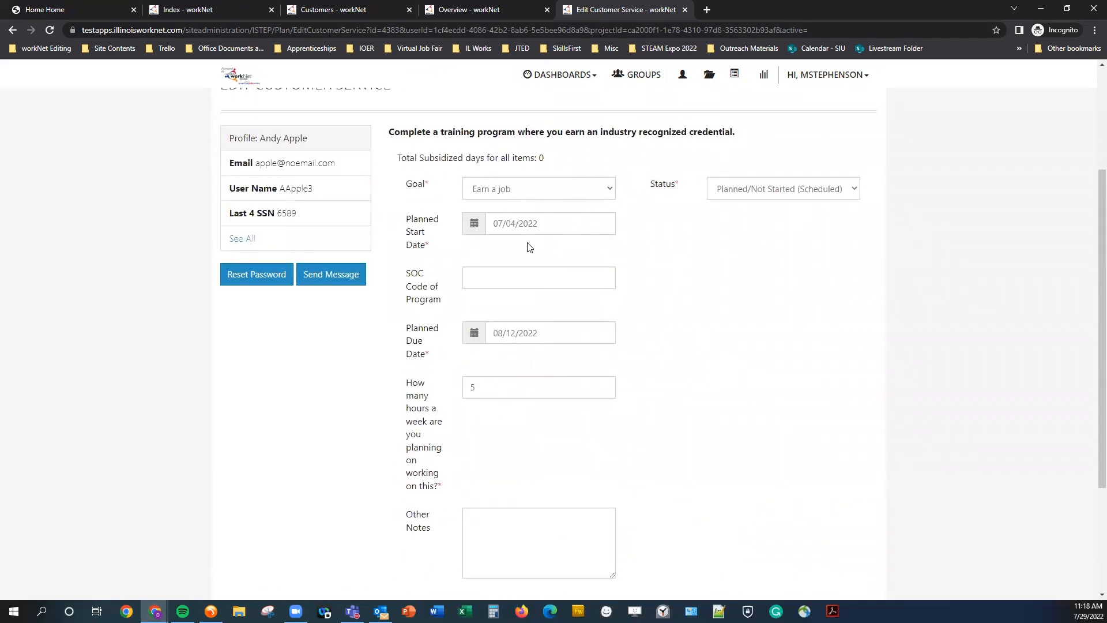
pyautogui.doubleClick(664, 183)
pyautogui.click(737, 310)
pyautogui.click(817, 190)
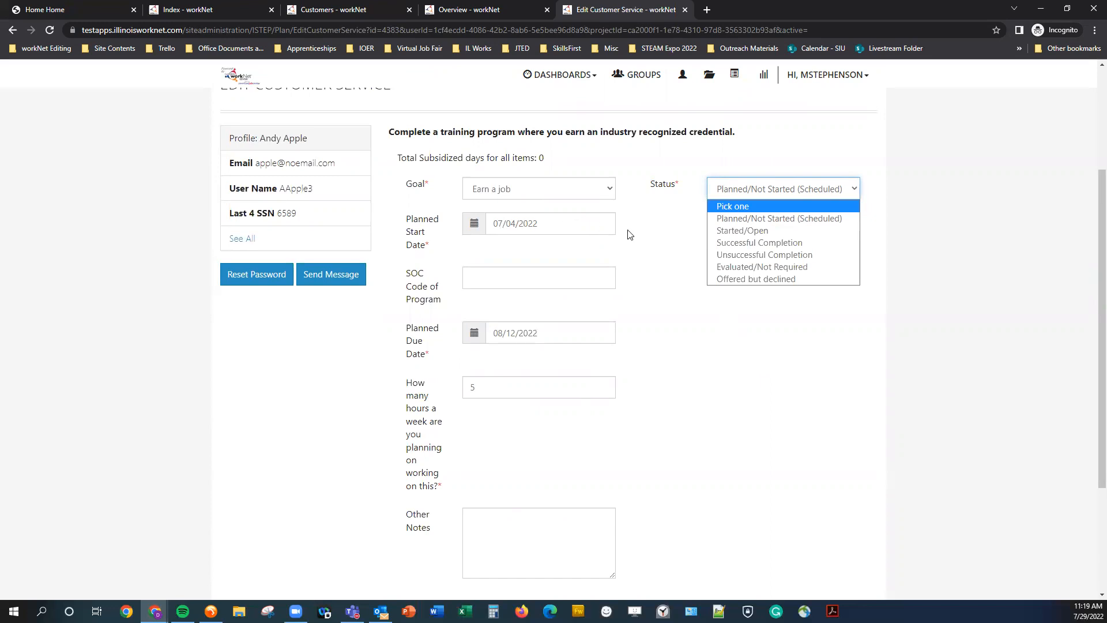
pyautogui.click(759, 232)
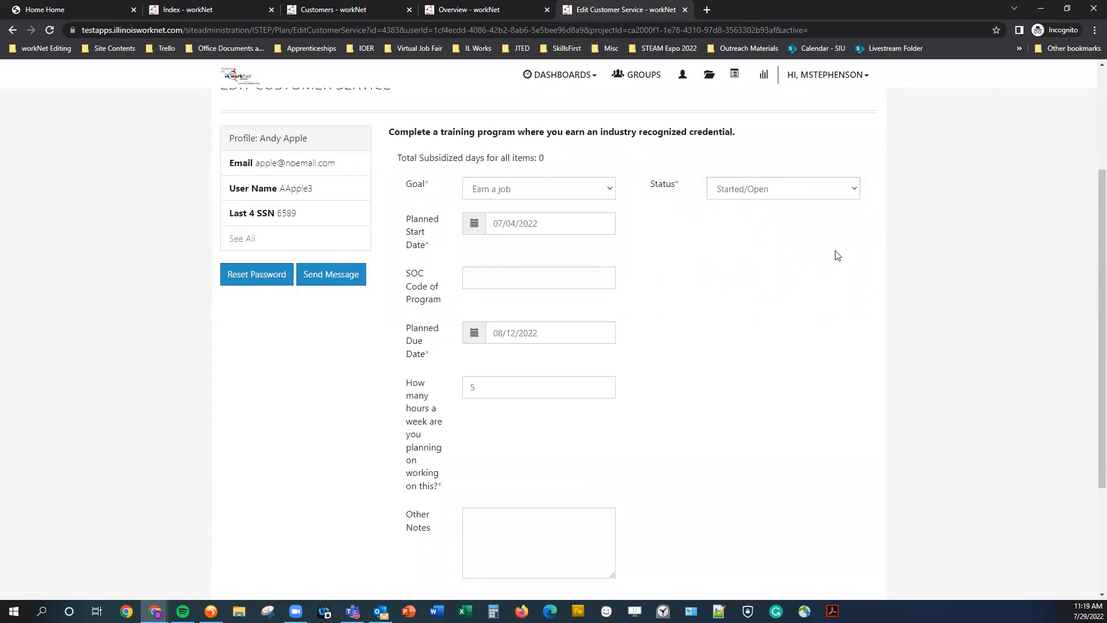
# Update the customer service and fill the case note with subject dfghghf and message fghfgh, saved without sending a message.
pyautogui.scroll(-3, 743, 293)
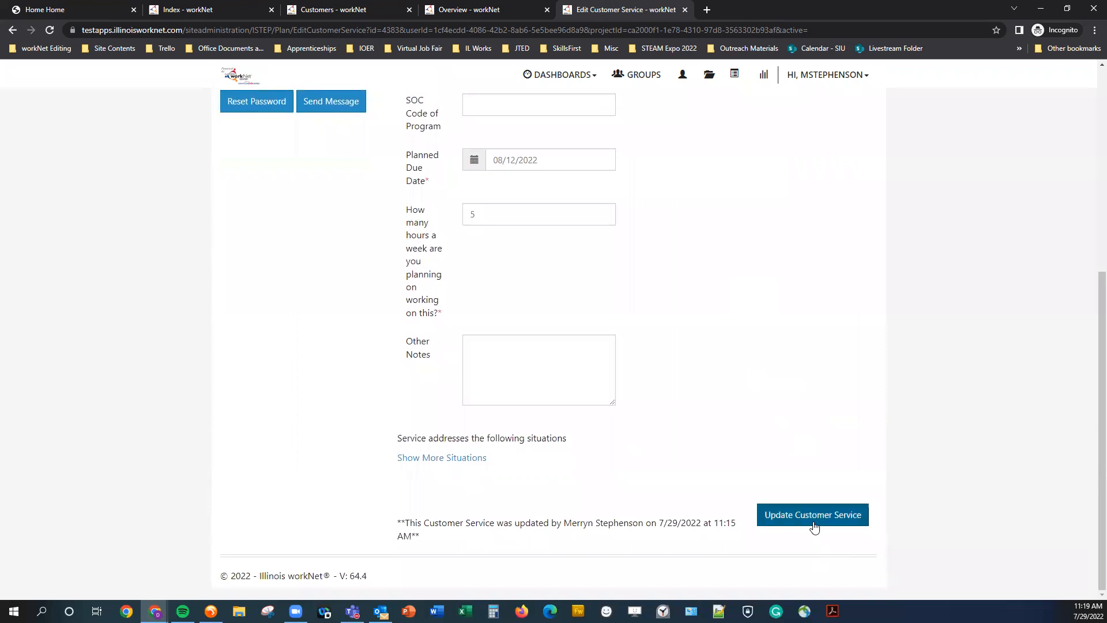
pyautogui.click(814, 523)
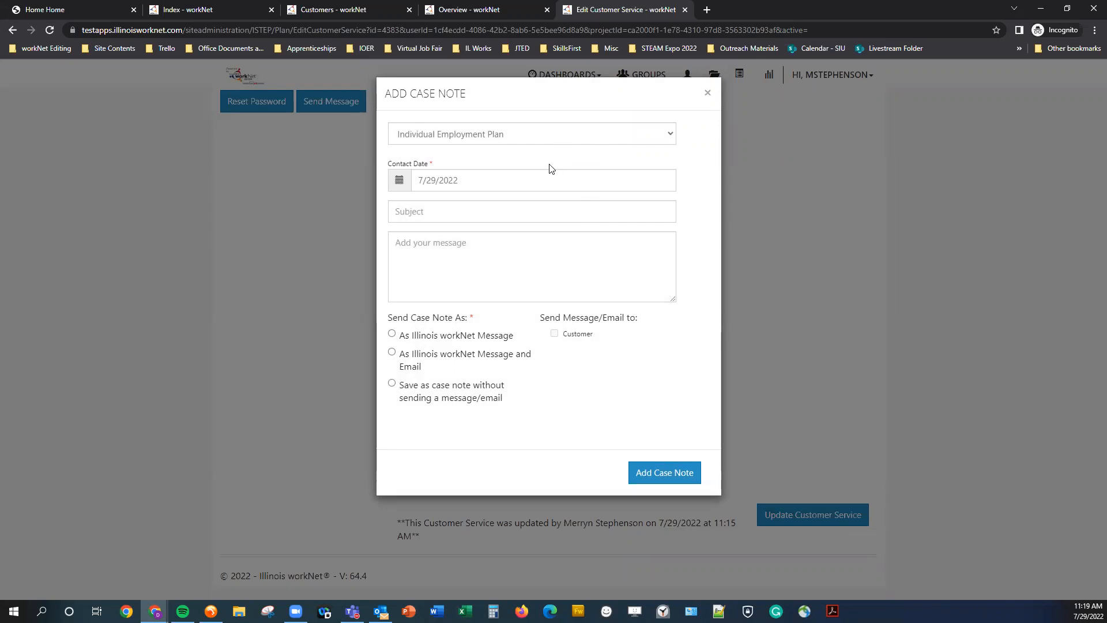
pyautogui.click(541, 140)
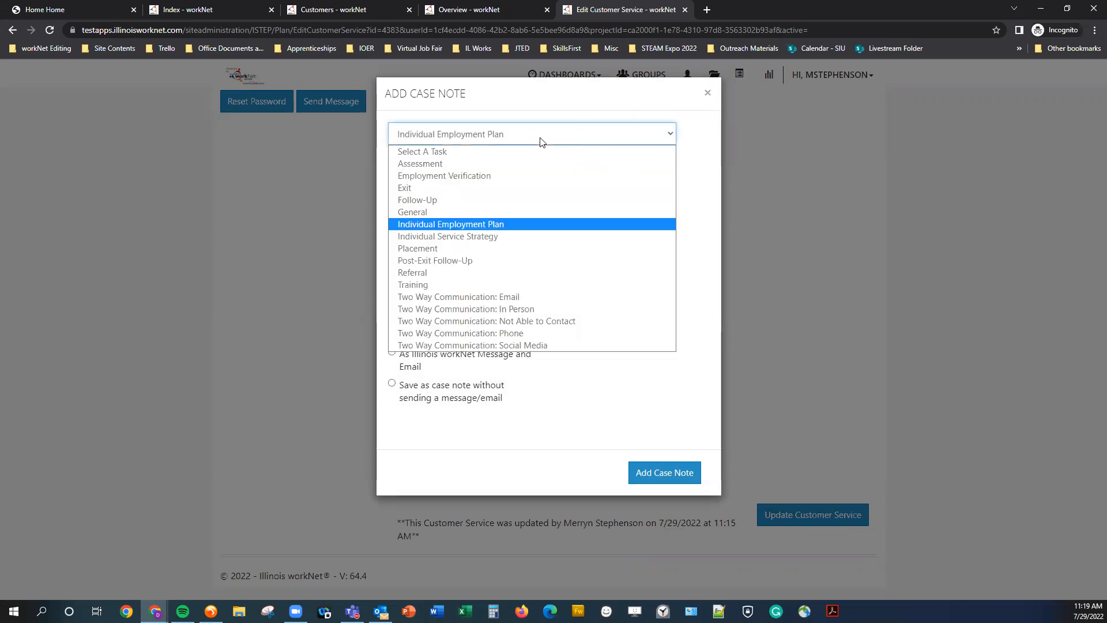
pyautogui.click(541, 140)
pyautogui.click(514, 210)
pyautogui.write('dfghghf')
pyautogui.click(487, 258)
pyautogui.write('fghfgh')
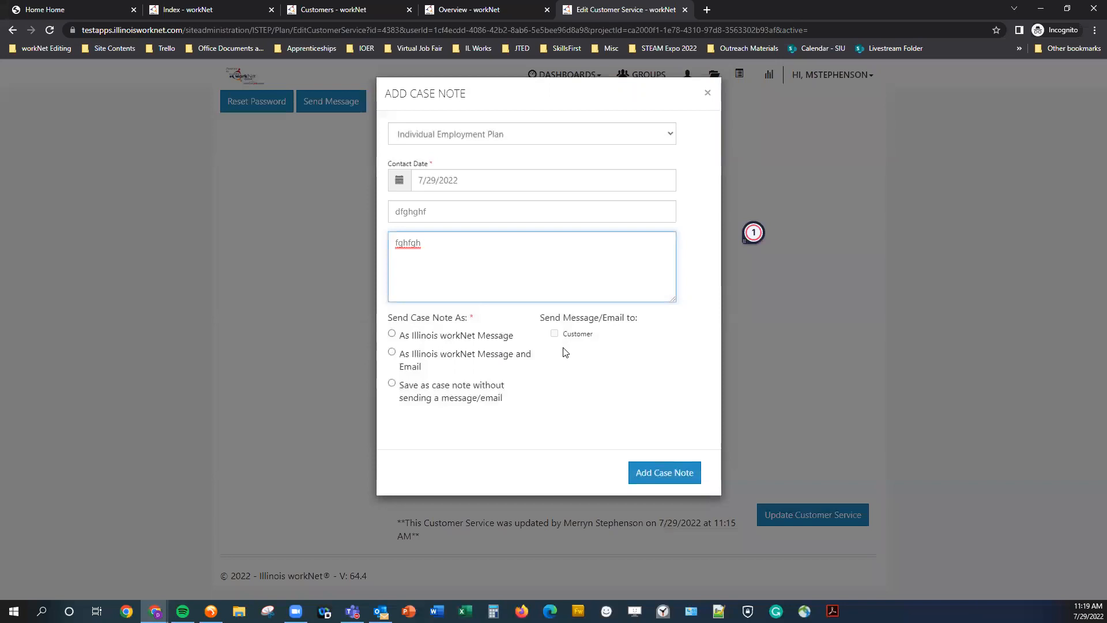
pyautogui.click(424, 398)
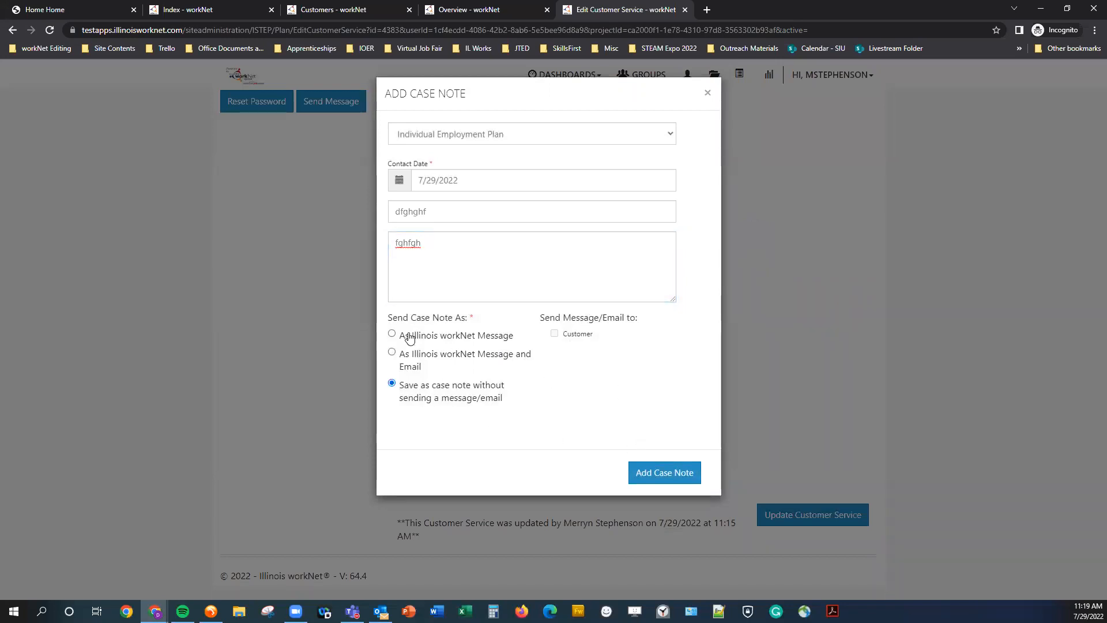
pyautogui.click(412, 354)
pyautogui.click(555, 334)
pyautogui.click(555, 334)
pyautogui.click(459, 402)
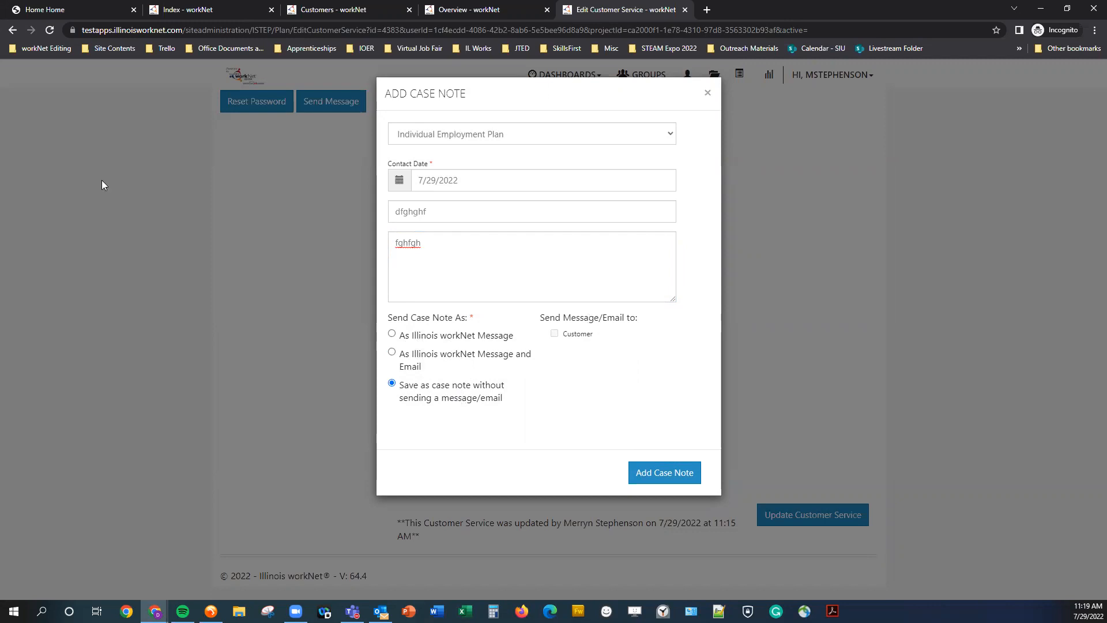
# Add the case note to save the service update.
pyautogui.click(56, 5)
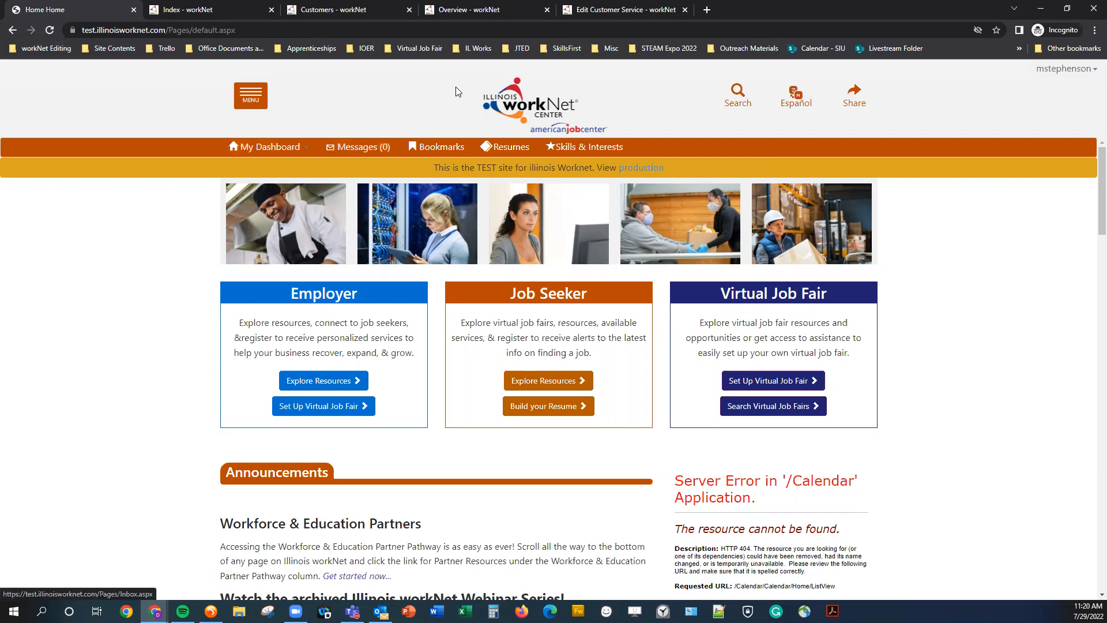
pyautogui.click(595, 7)
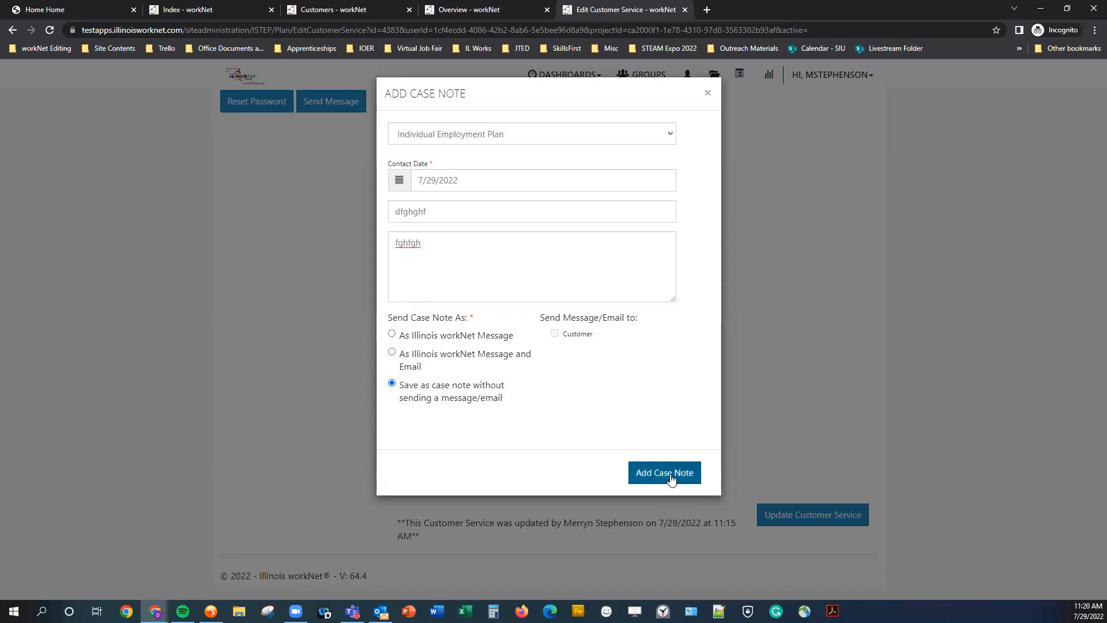
pyautogui.click(671, 478)
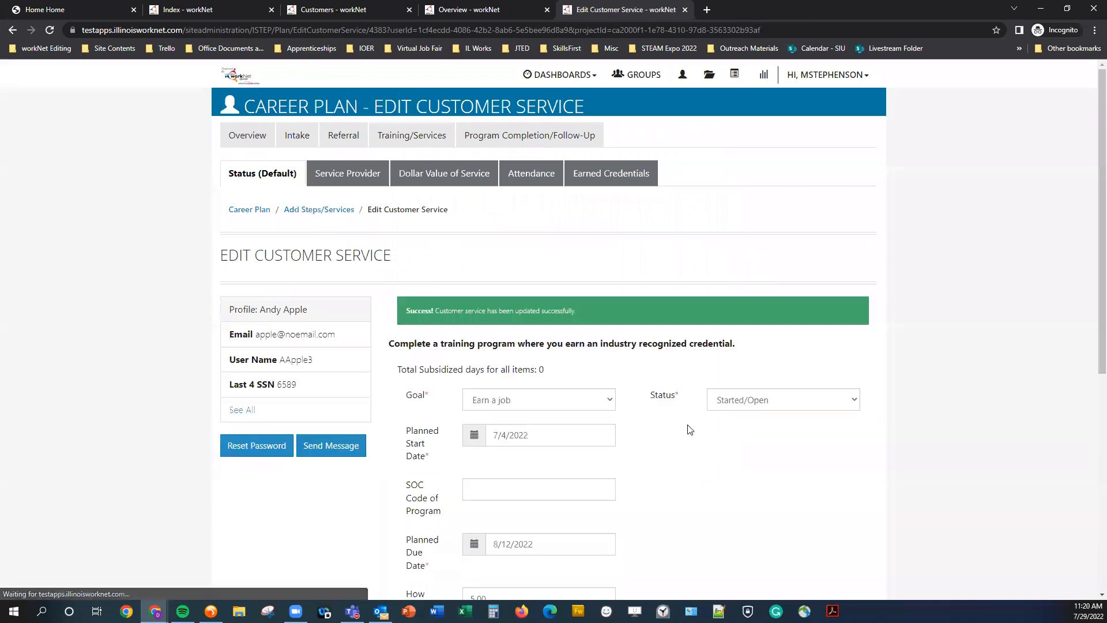
# Open the Service Provider tab and explore the existing-program, WIOA provider search and other-provider options.
pyautogui.scroll(-4, 696, 436)
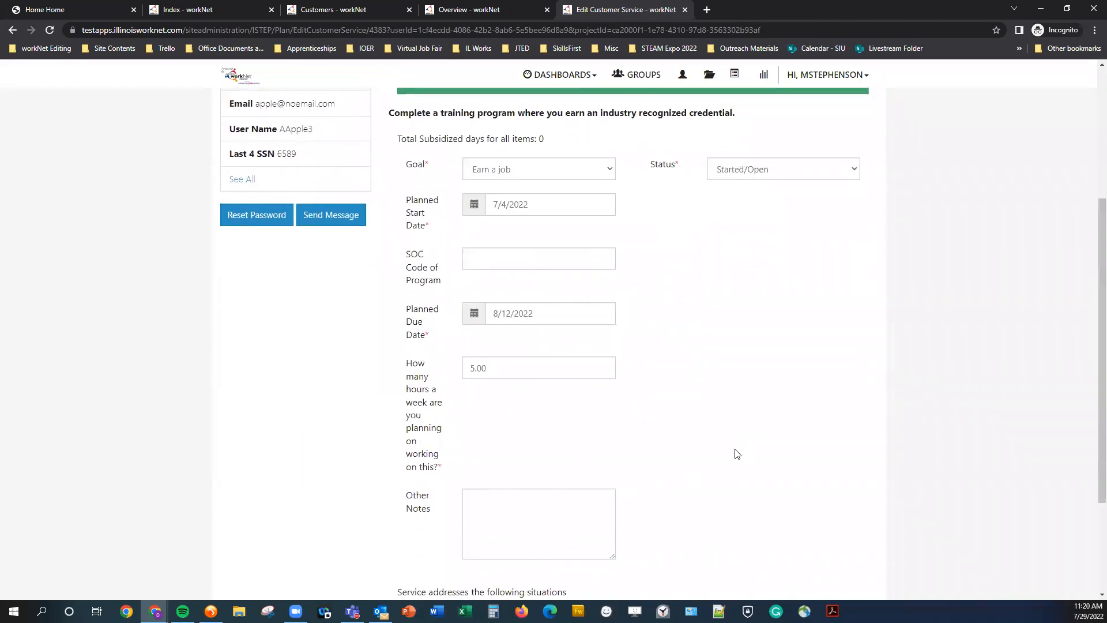
pyautogui.scroll(-1, 734, 455)
pyautogui.scroll(-2, 727, 456)
pyautogui.scroll(5, 717, 453)
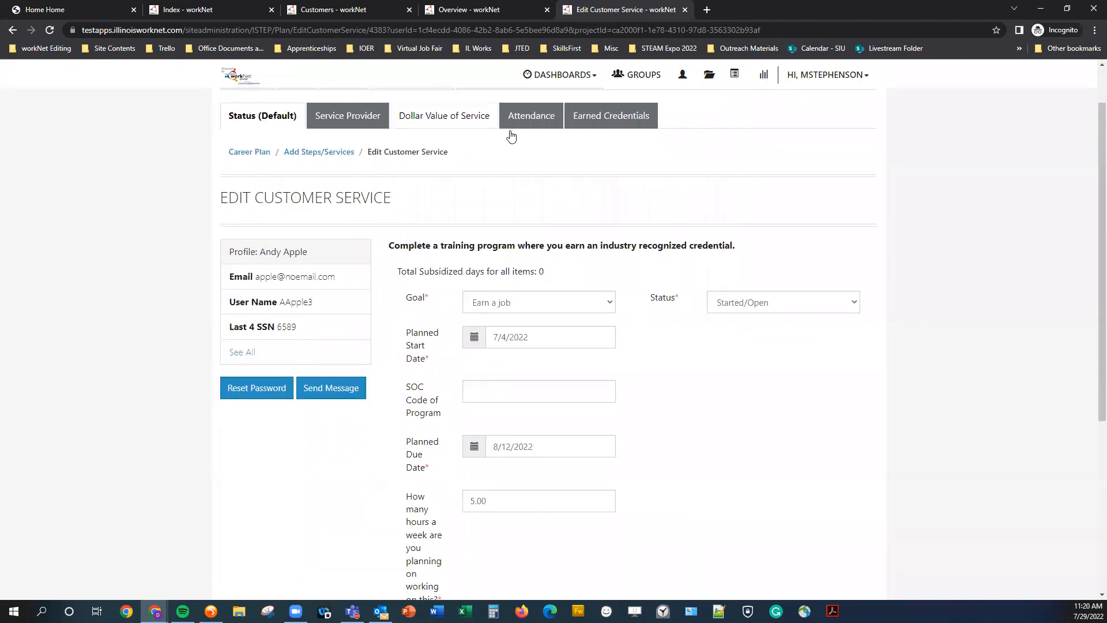
pyautogui.click(338, 131)
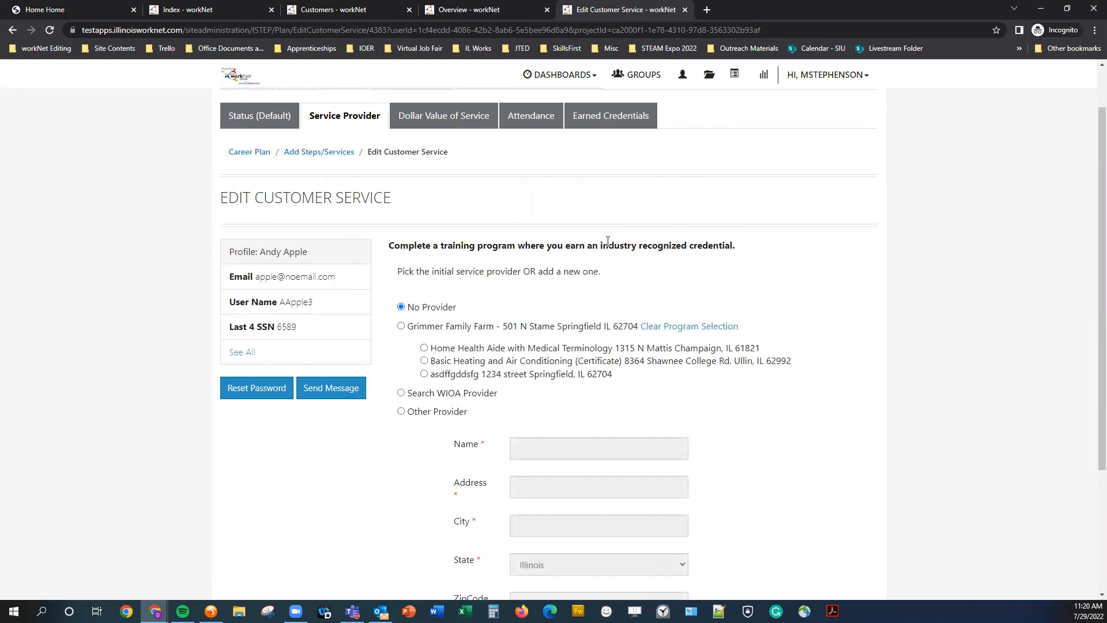
pyautogui.click(402, 327)
pyautogui.click(419, 346)
pyautogui.click(399, 394)
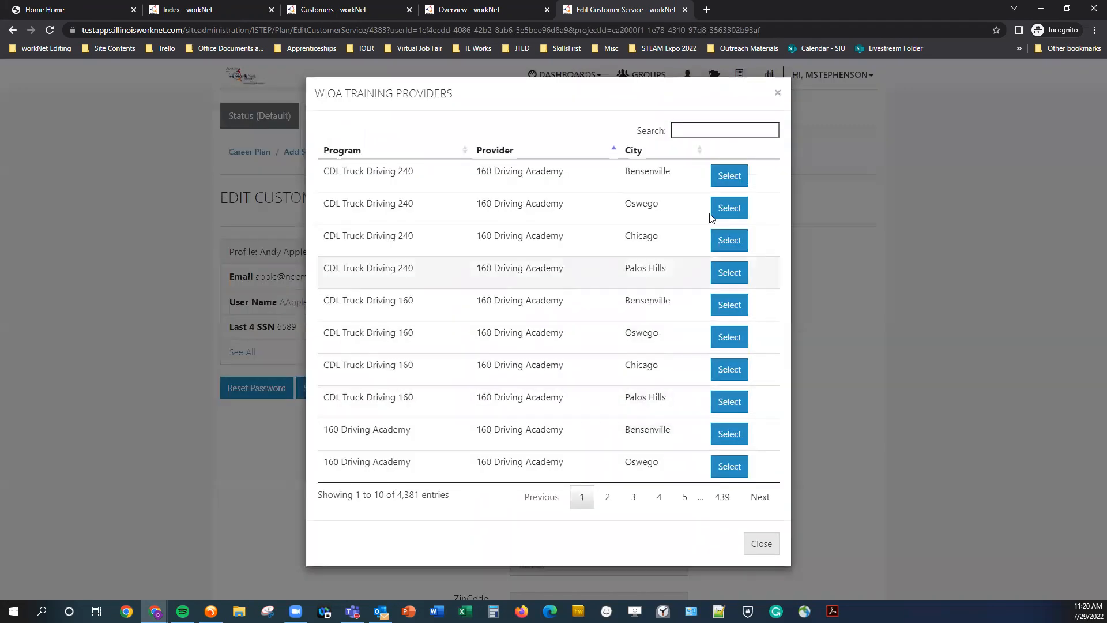
pyautogui.click(778, 94)
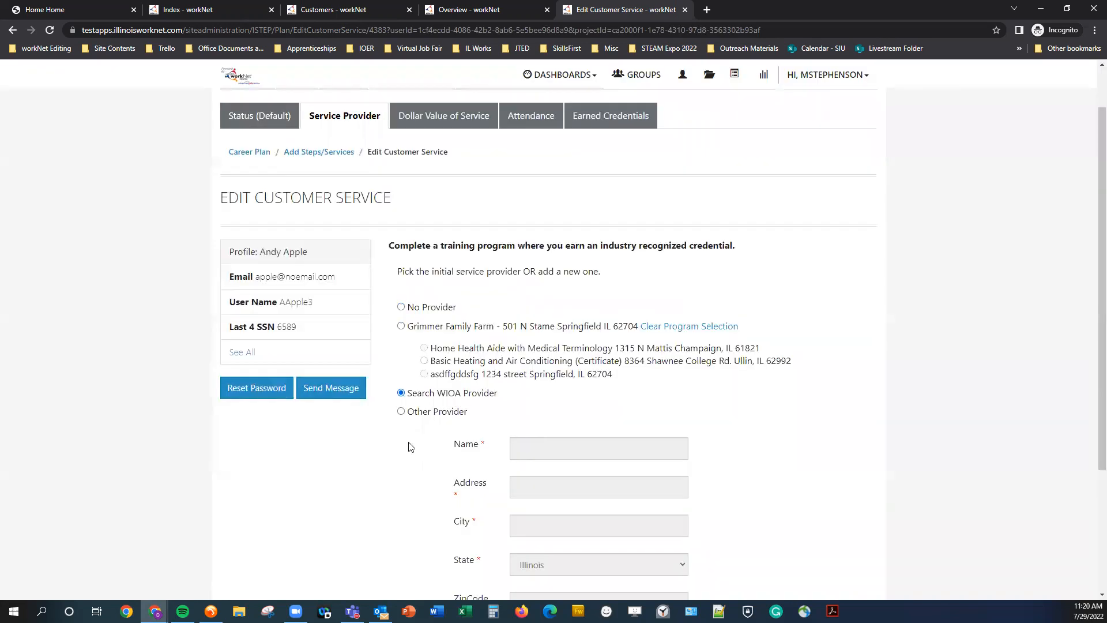
pyautogui.click(401, 412)
pyautogui.scroll(-3, 402, 418)
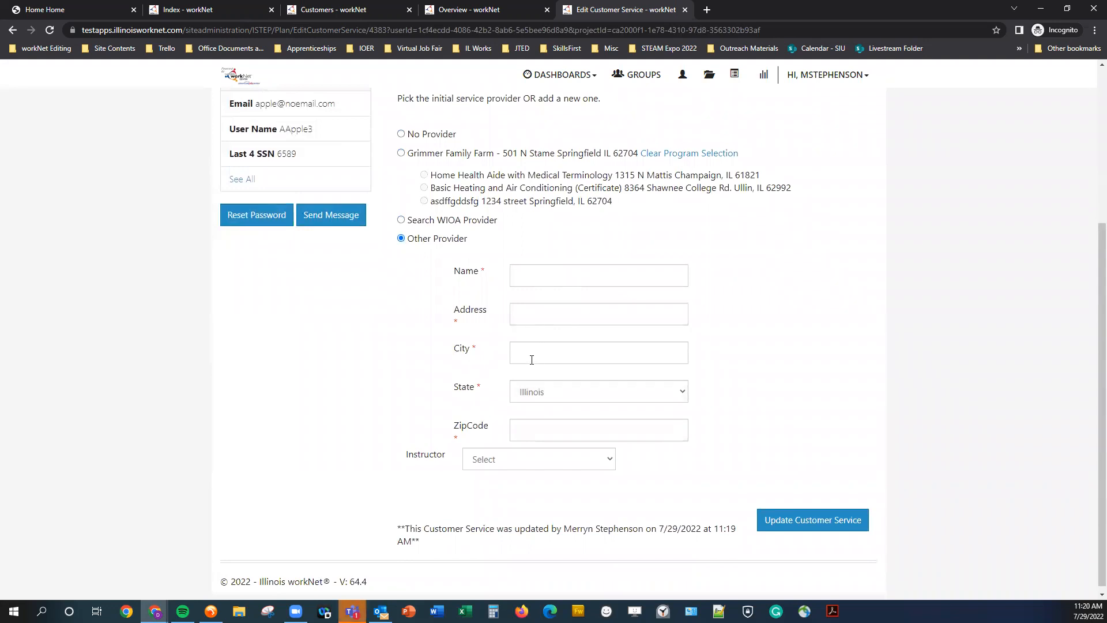
pyautogui.click(505, 460)
pyautogui.click(505, 460)
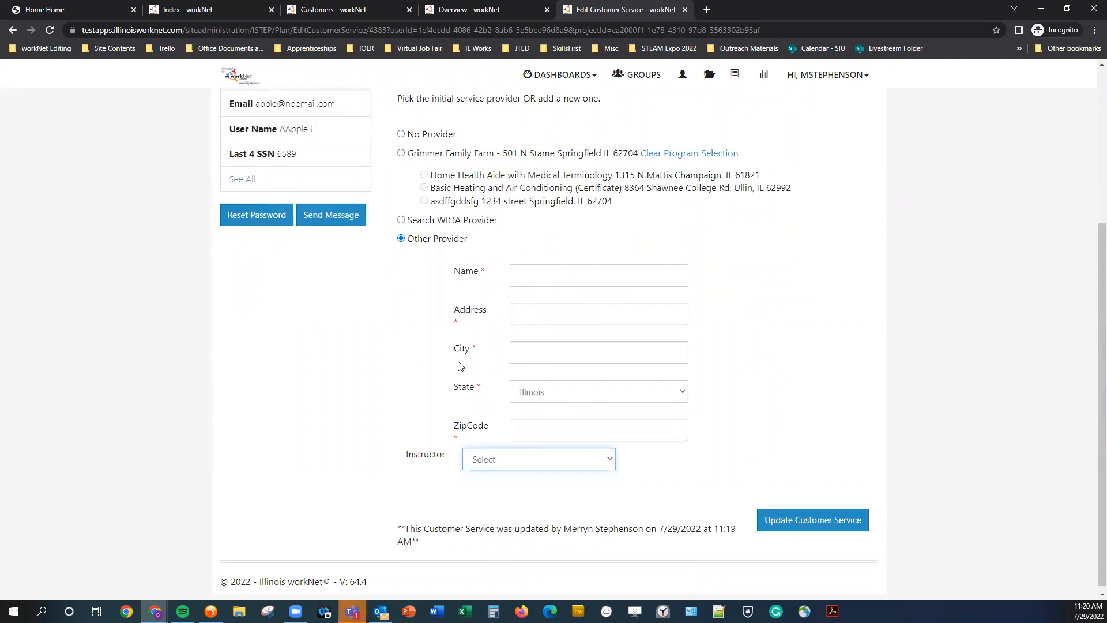
pyautogui.scroll(2, 461, 366)
pyautogui.click(421, 248)
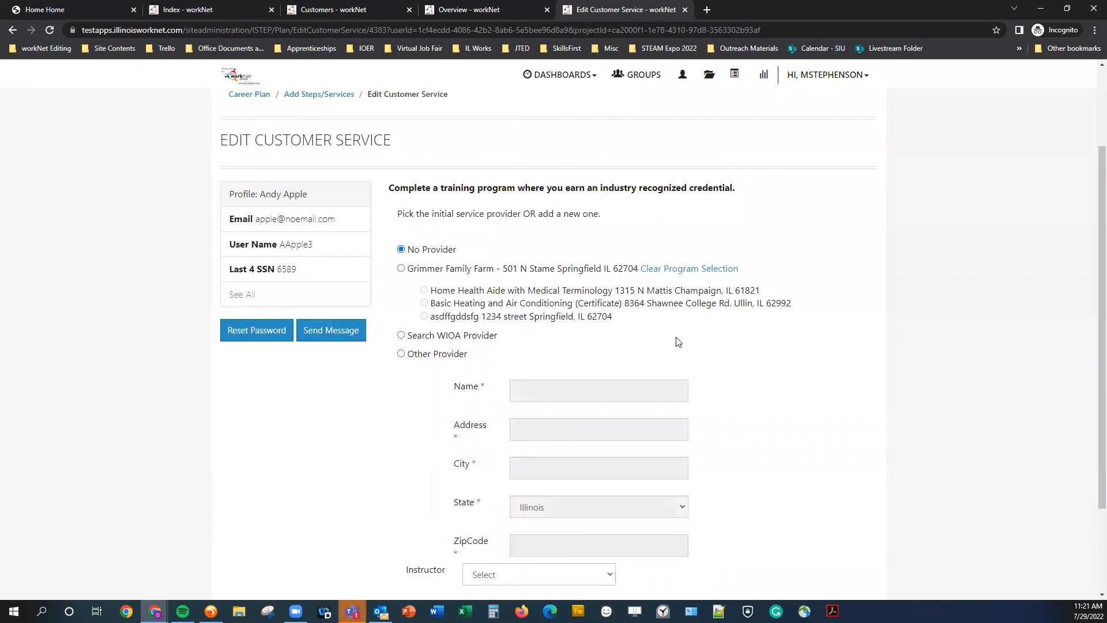
# Update the service with No Provider and add a case note with subject dfg and message dfgdfg, without sending.
pyautogui.scroll(-2, 787, 382)
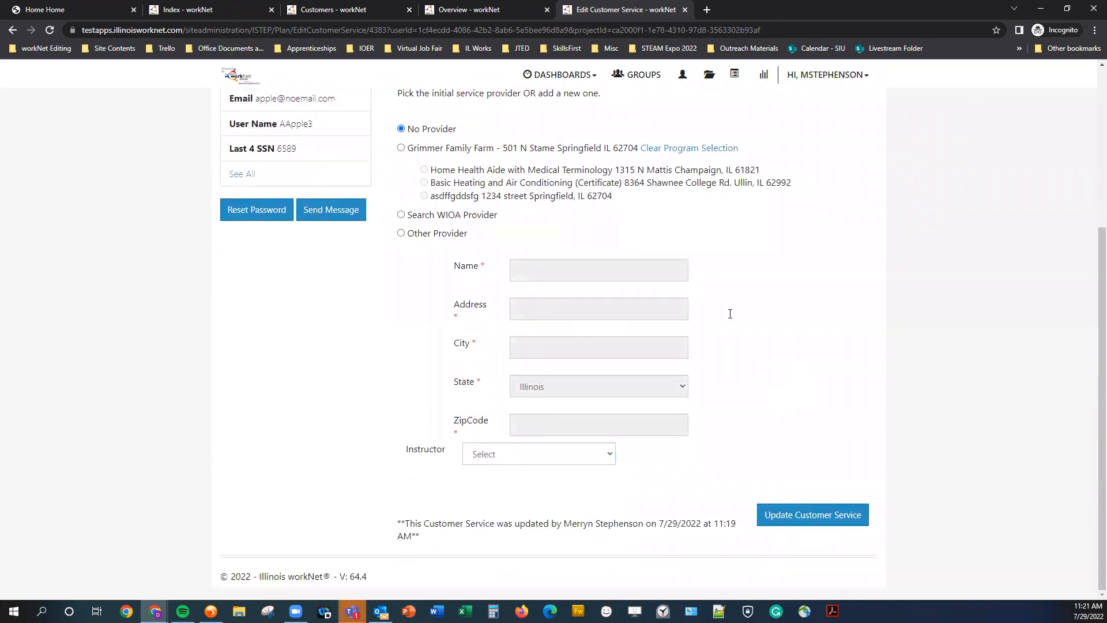
pyautogui.click(801, 516)
pyautogui.click(468, 212)
pyautogui.write('dfg')
pyautogui.click(425, 278)
pyautogui.write('dfgdfg')
pyautogui.click(461, 398)
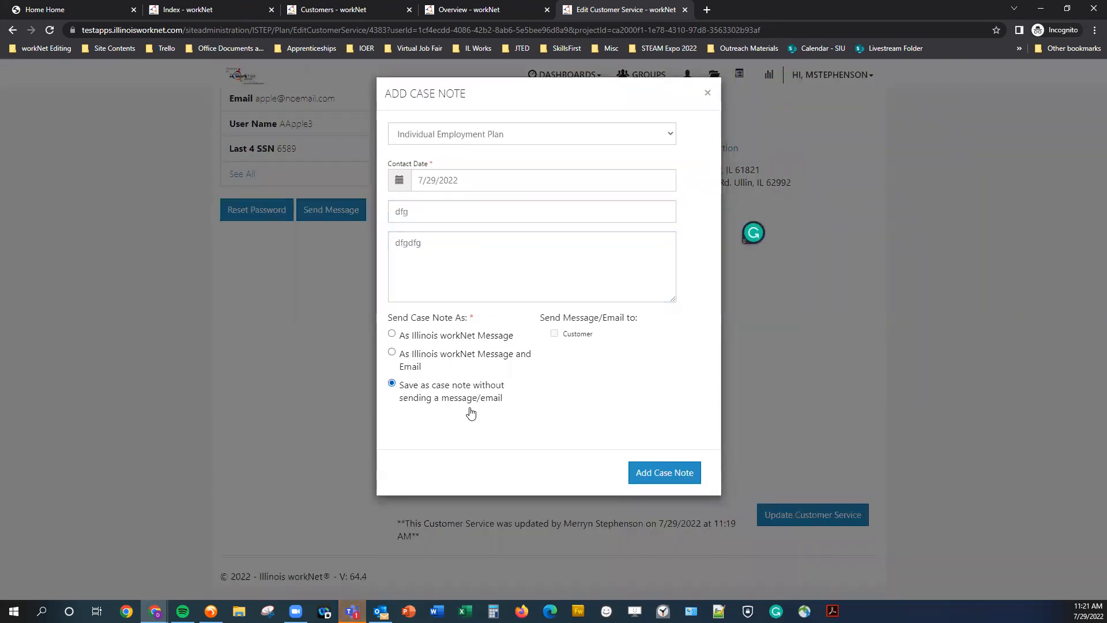
pyautogui.click(658, 472)
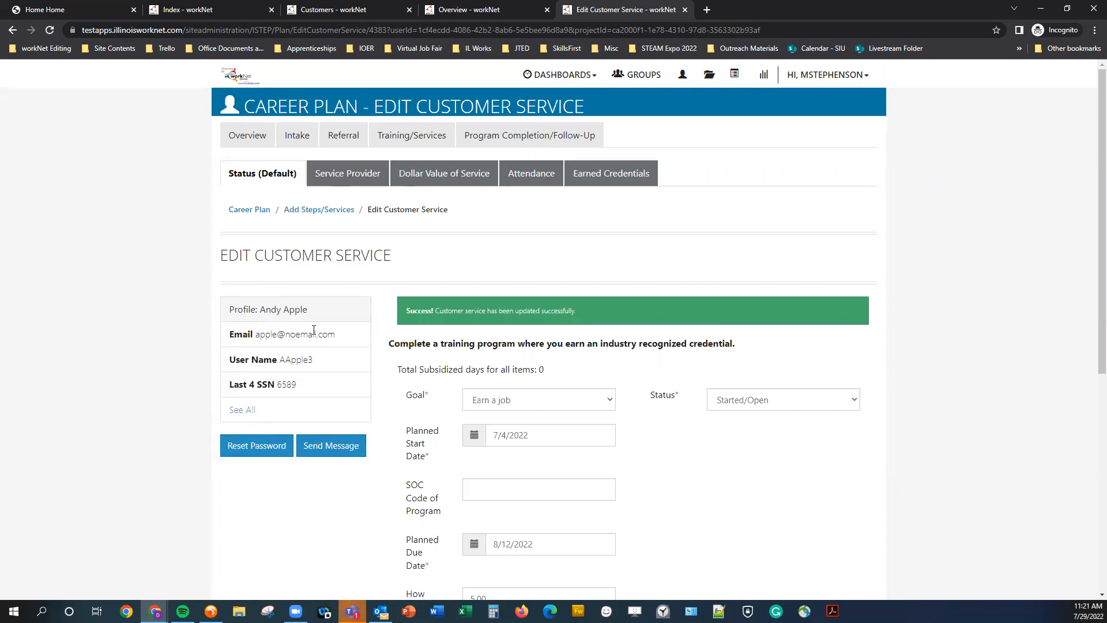
# Open the Dollar Value of Service tab and review the service cost form's service type options without saving.
pyautogui.scroll(-1, 306, 346)
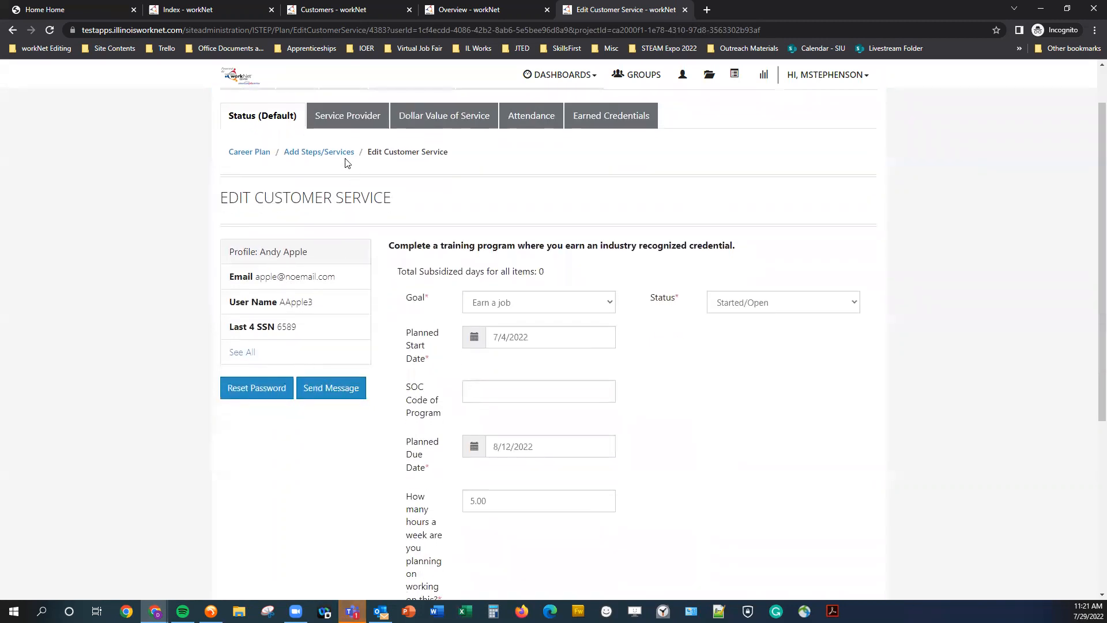
pyautogui.click(364, 126)
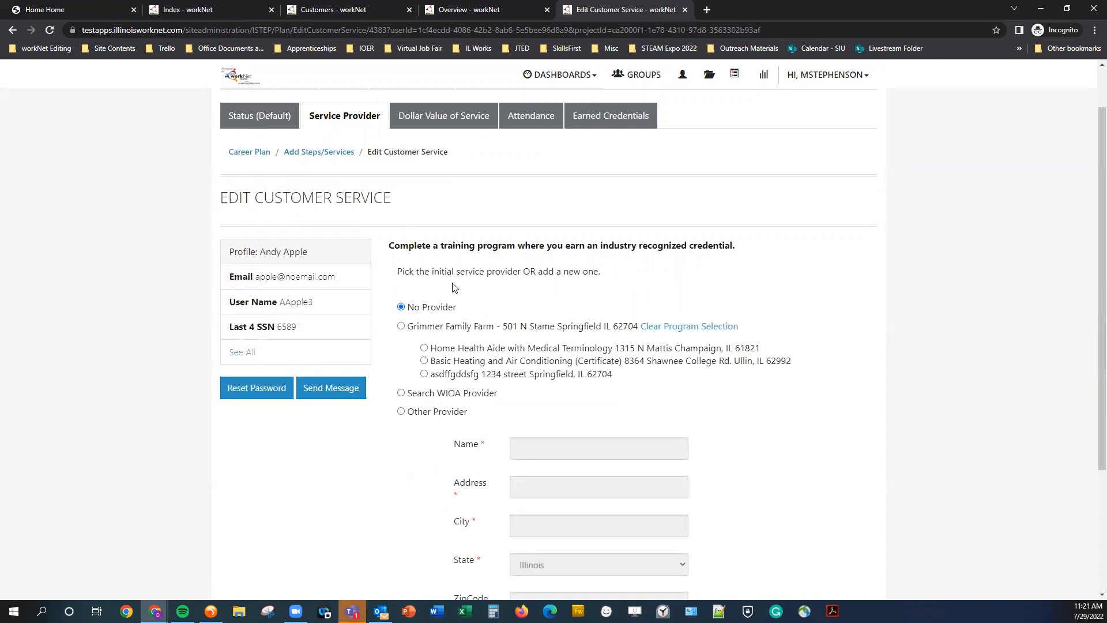
pyautogui.click(432, 125)
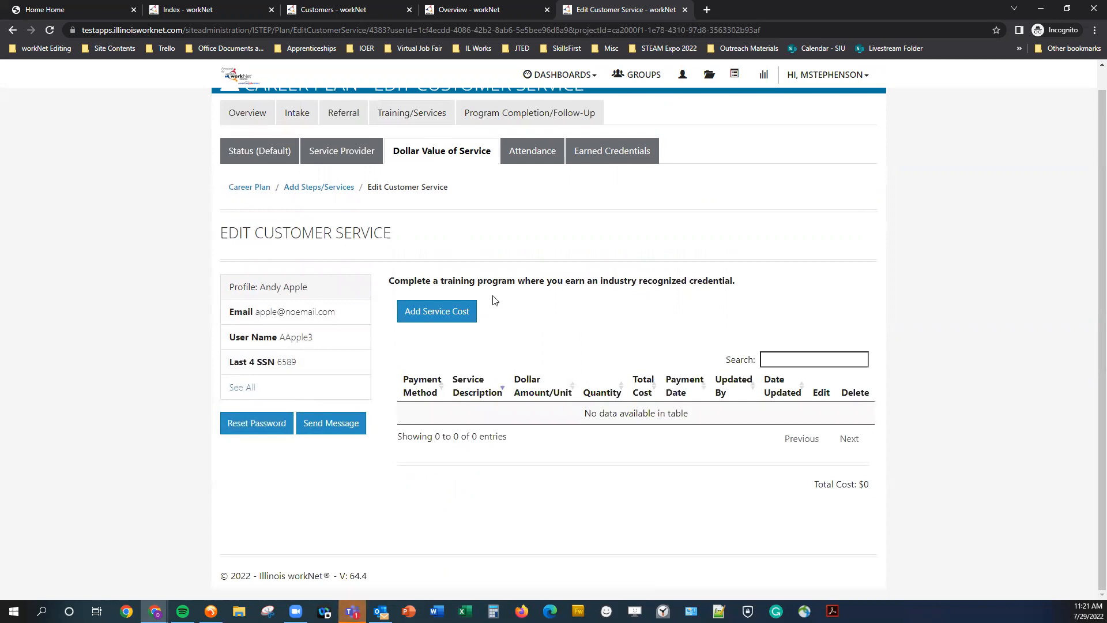
pyautogui.click(445, 317)
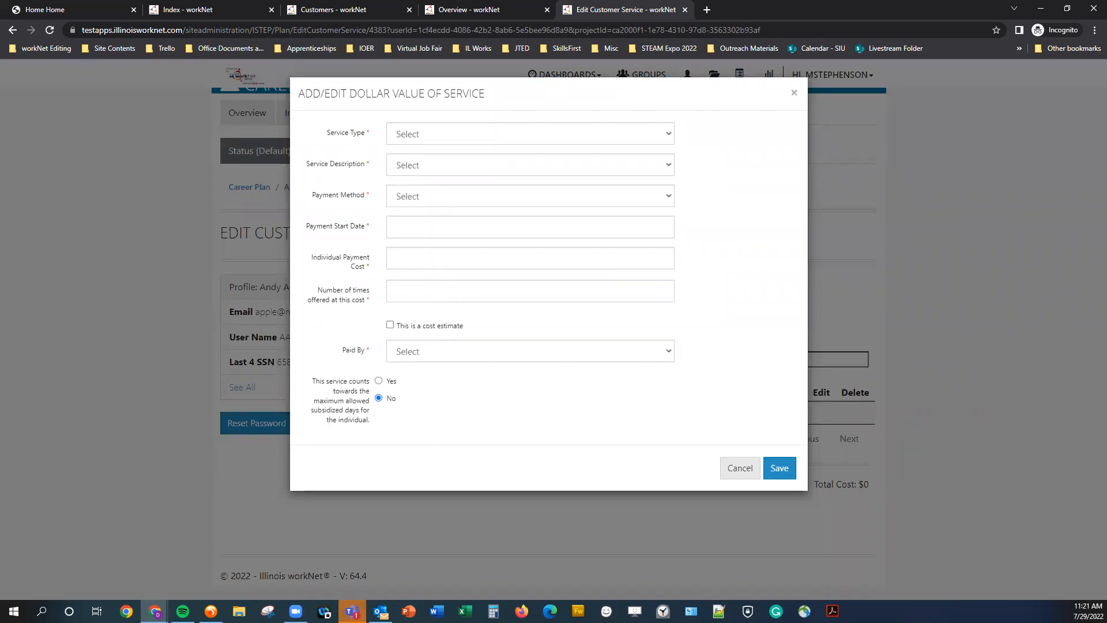
pyautogui.click(433, 136)
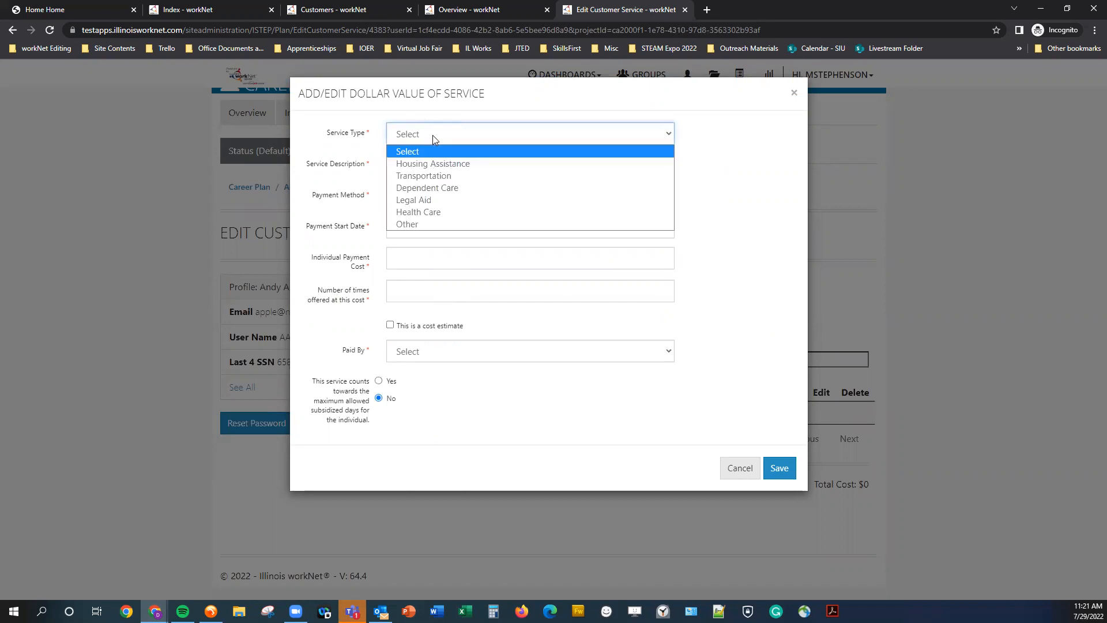
pyautogui.click(432, 135)
pyautogui.click(471, 171)
pyautogui.click(470, 171)
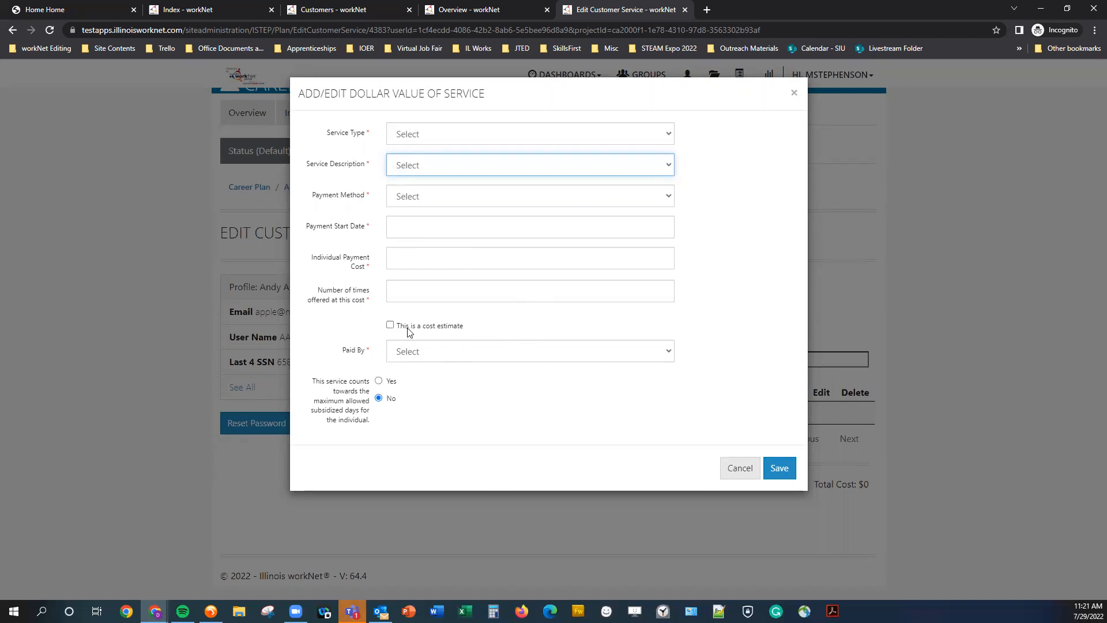
pyautogui.click(470, 355)
pyautogui.click(474, 354)
pyautogui.click(475, 355)
pyautogui.click(529, 455)
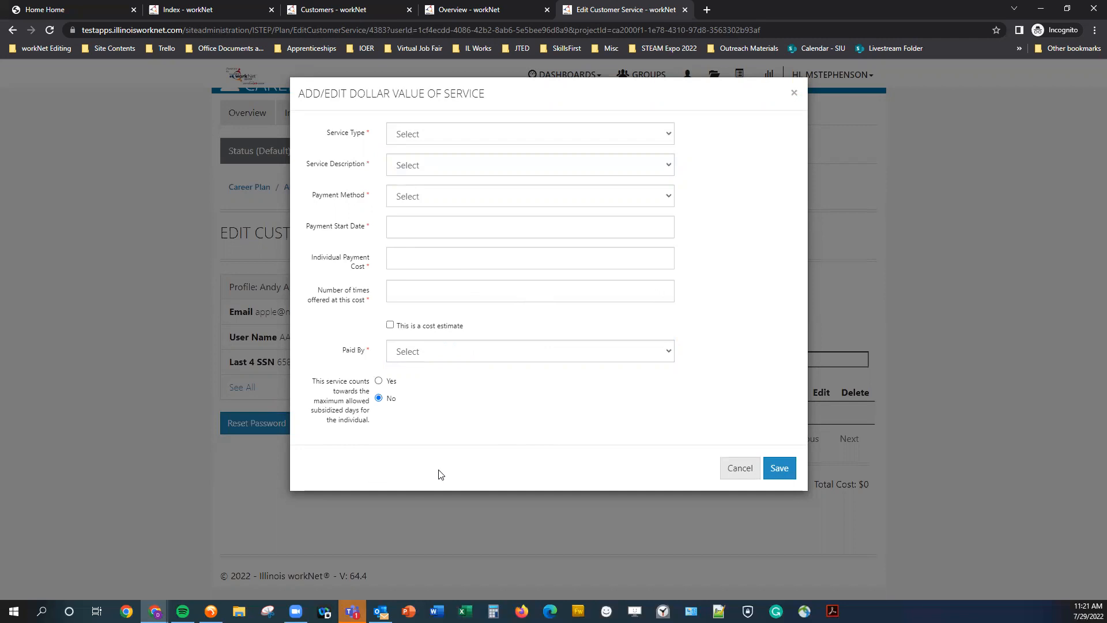
pyautogui.click(738, 472)
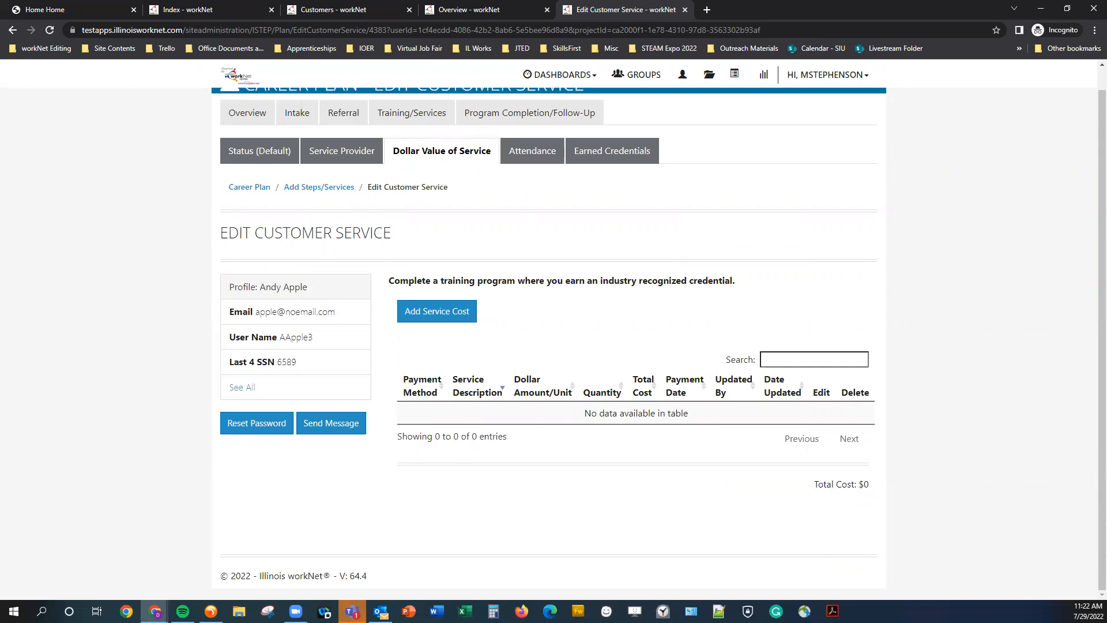
# Open the Attendance tab and review the planned dates, weekly hours and required attendance.
pyautogui.click(524, 151)
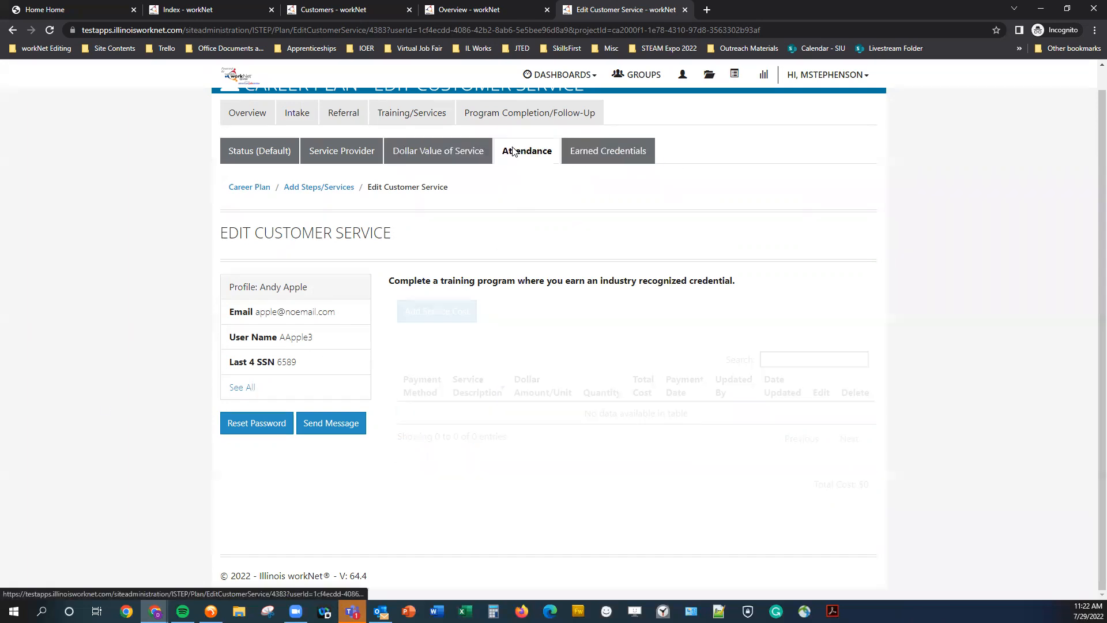
pyautogui.scroll(-1, 483, 268)
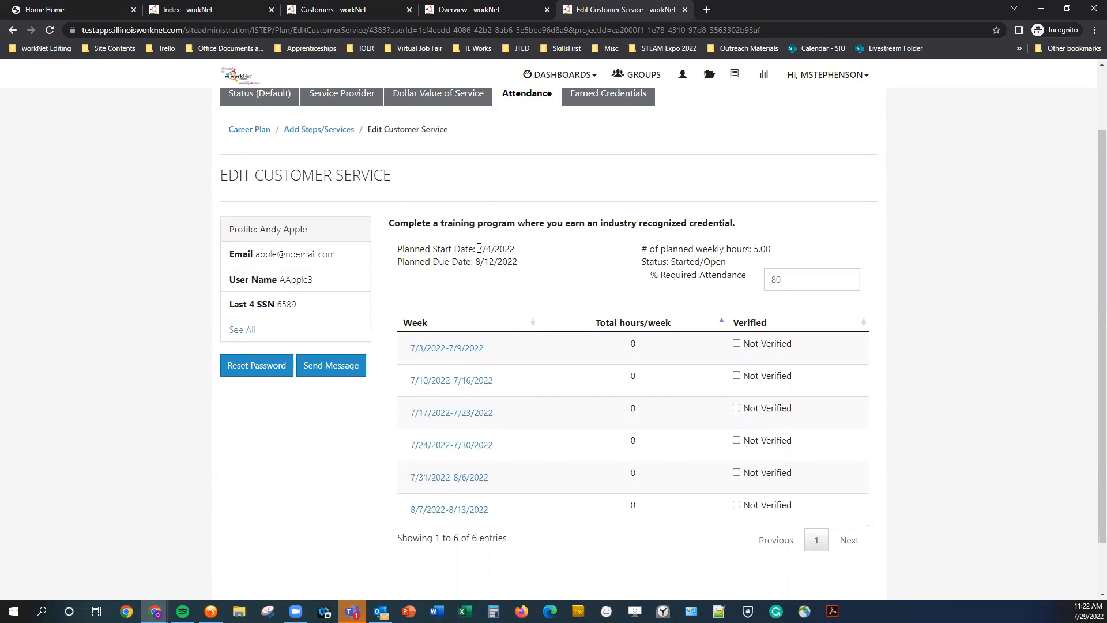
pyautogui.moveTo(479, 248); pyautogui.dragTo(519, 267)
pyautogui.click(521, 270)
pyautogui.doubleClick(763, 246)
pyautogui.click(571, 281)
pyautogui.moveTo(478, 248); pyautogui.dragTo(515, 274)
pyautogui.click(514, 275)
# Open the week of 7/3/2022-7/9/2022 and set Monday's check-in to 9:00am and check-out to 10:00am.
pyautogui.click(444, 349)
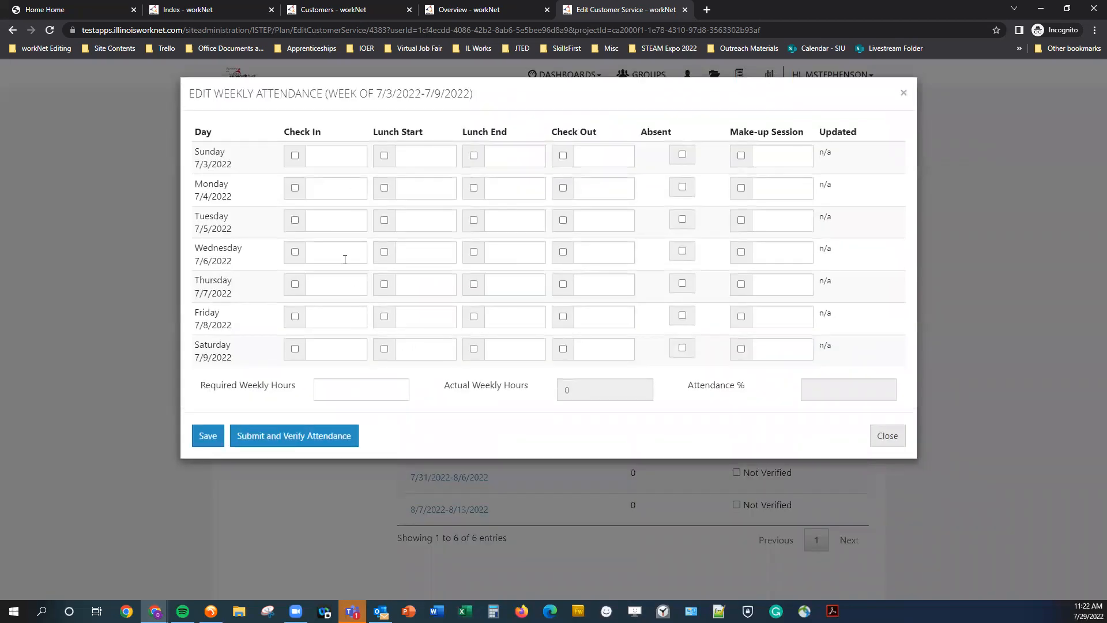
pyautogui.click(323, 188)
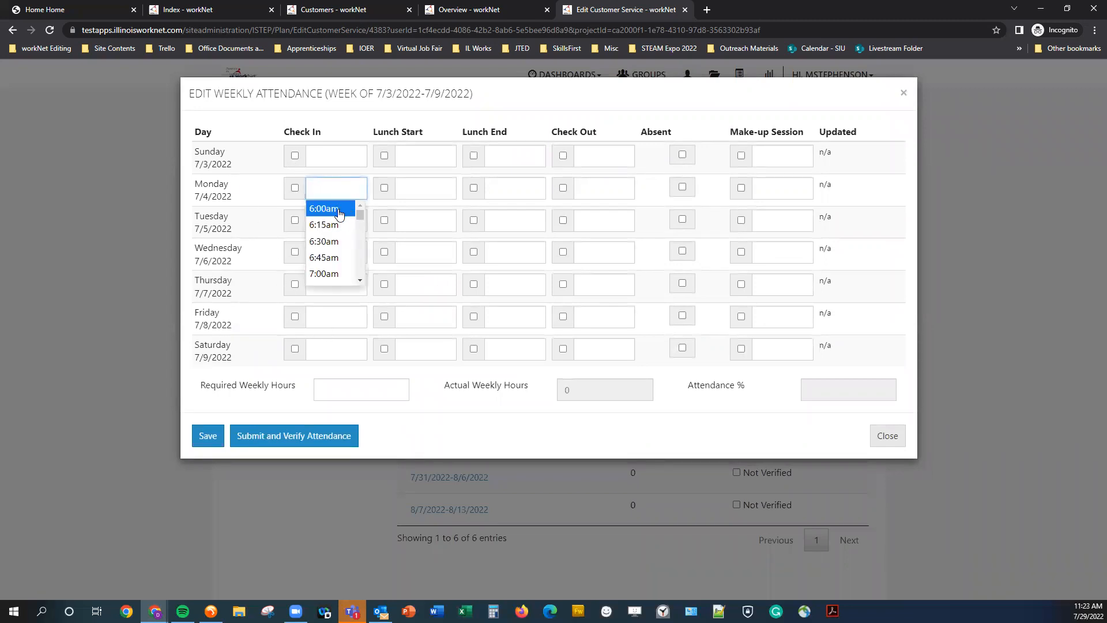
pyautogui.scroll(-3, 334, 245)
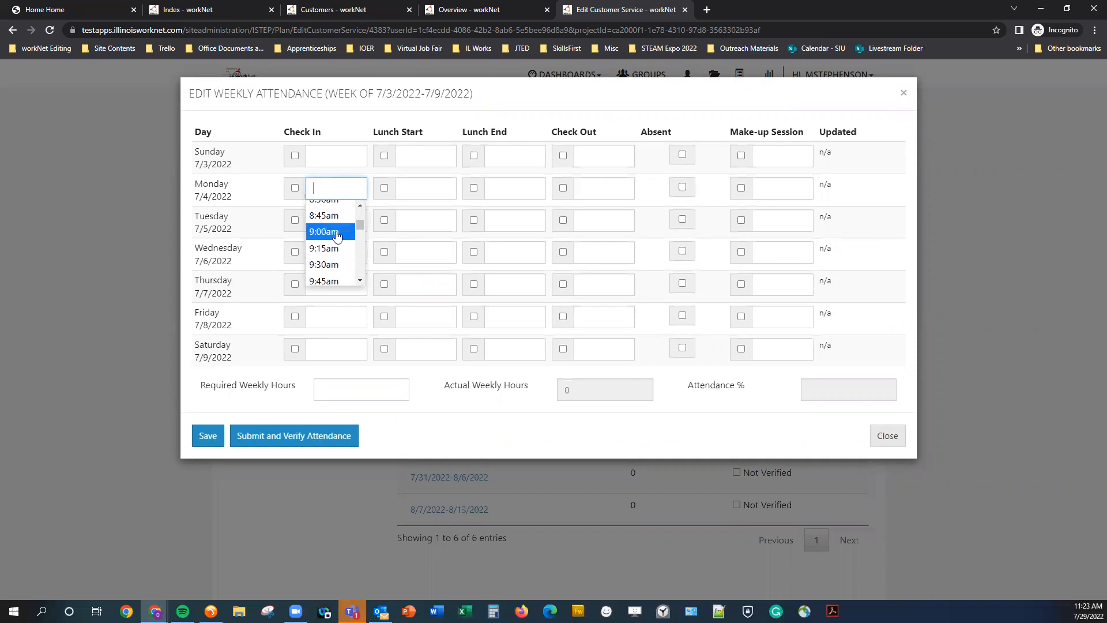
pyautogui.click(330, 232)
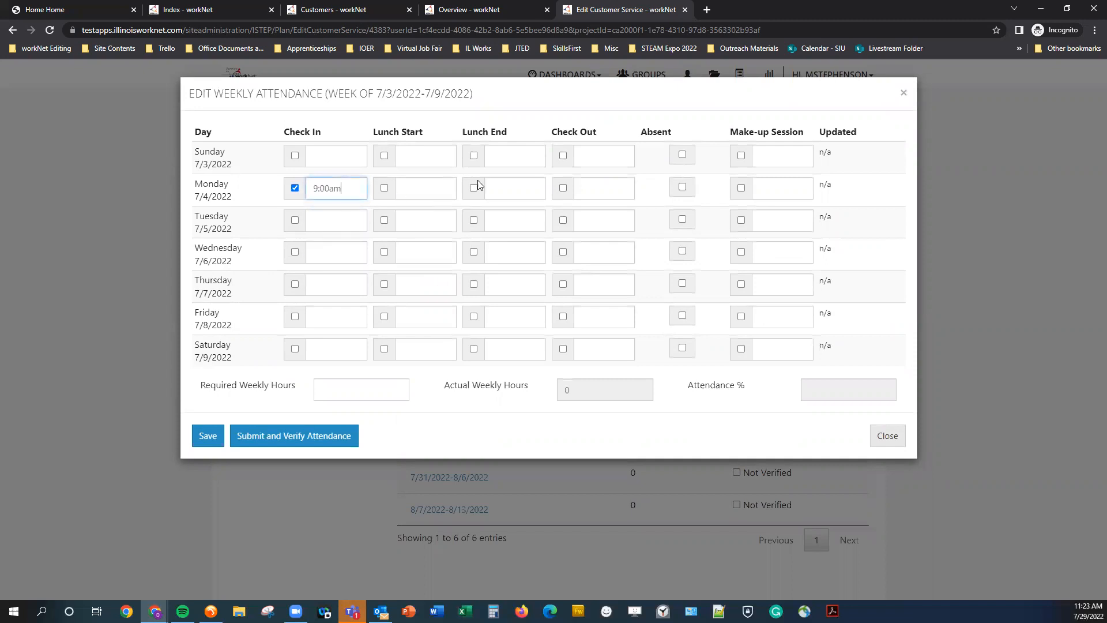
pyautogui.click(582, 189)
pyautogui.scroll(-3, 588, 243)
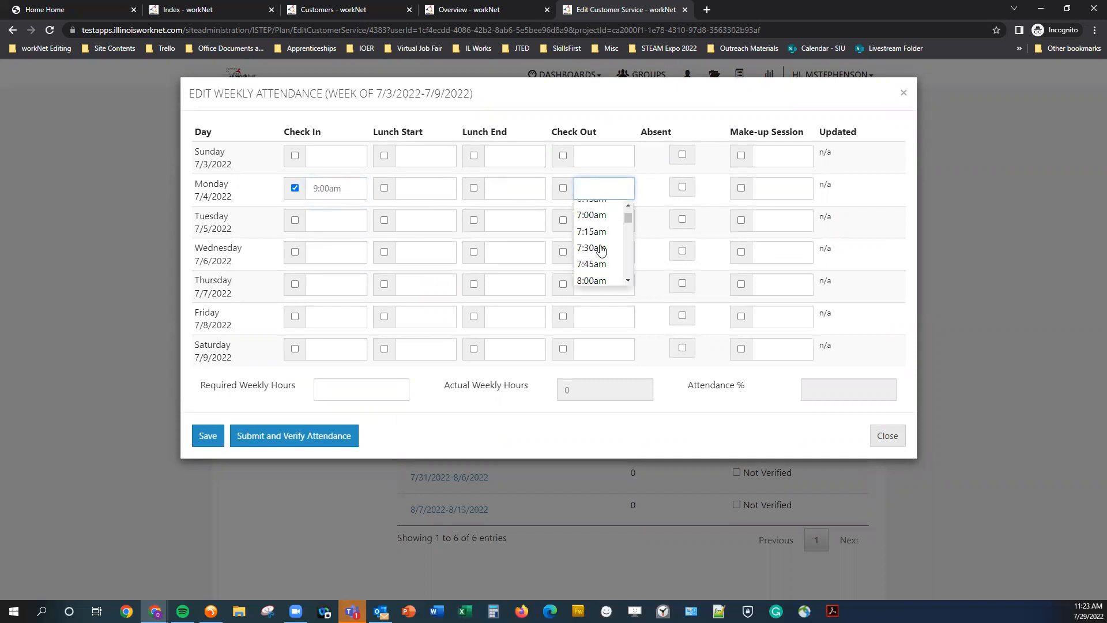
pyautogui.scroll(-3, 589, 233)
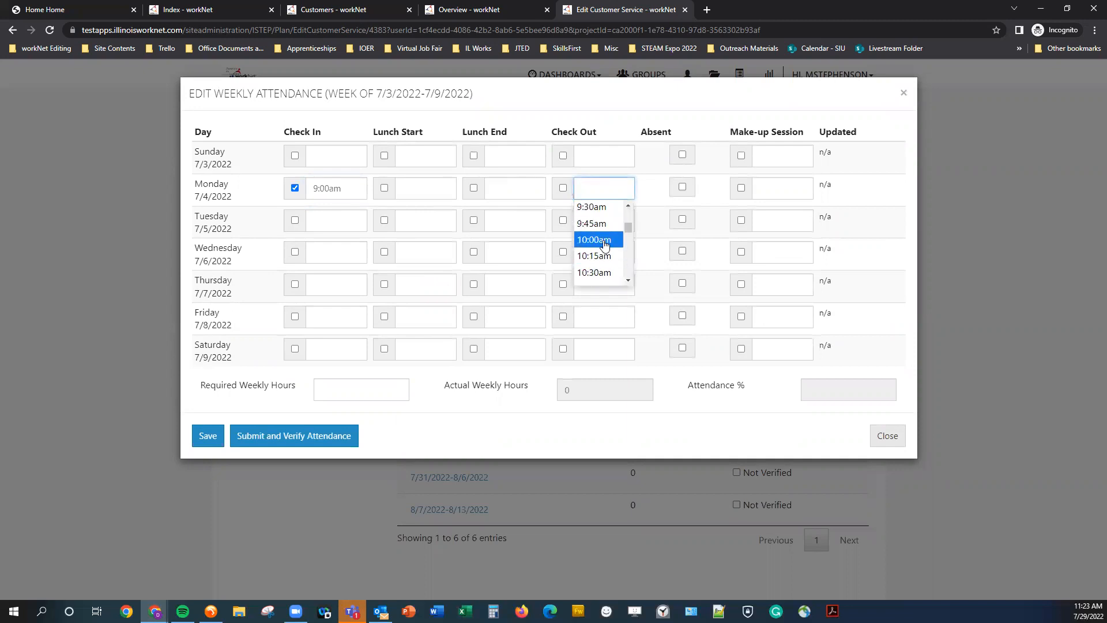
pyautogui.click(597, 240)
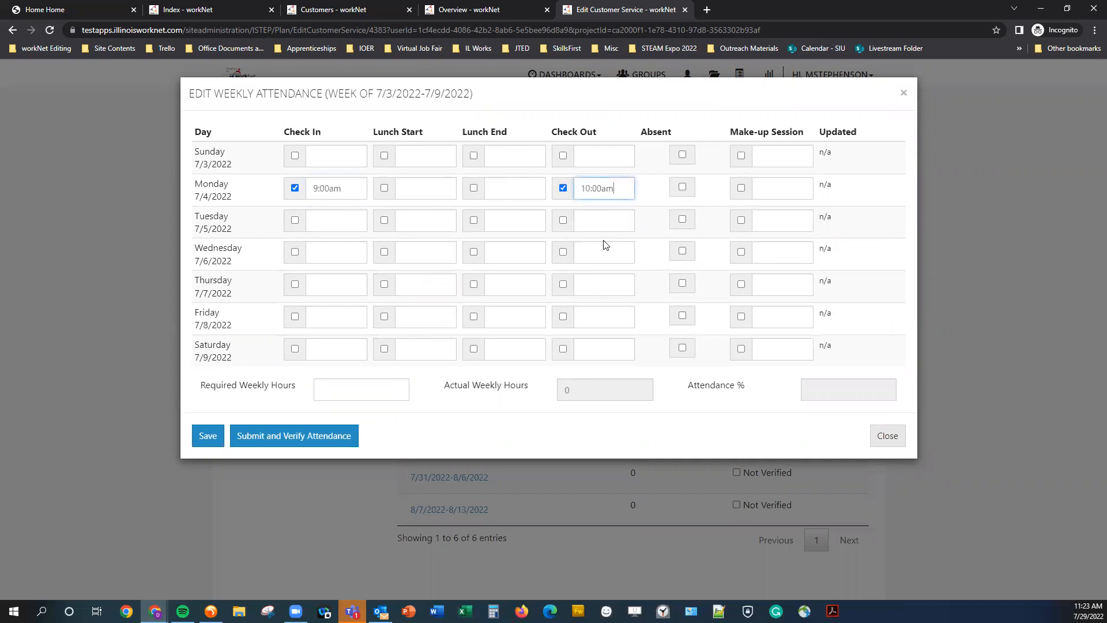
# Set Tuesday's check-in to 8:00am and check-out to 1:00pm, then save that week's attendance.
pyautogui.click(333, 220)
pyautogui.scroll(-3, 332, 272)
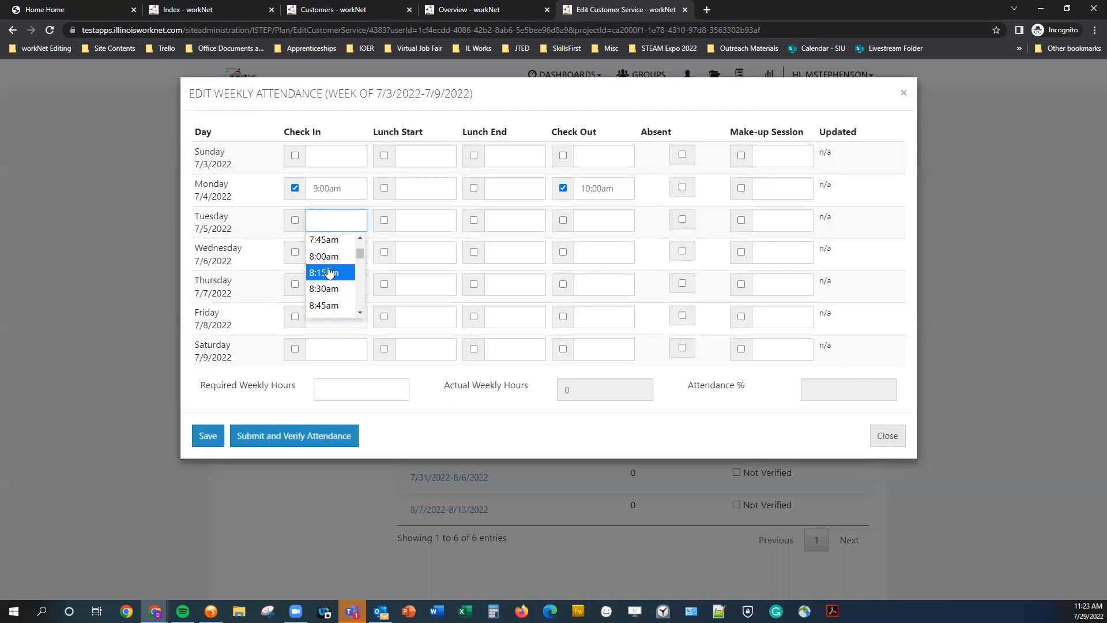
pyautogui.click(327, 256)
pyautogui.click(602, 218)
pyautogui.scroll(-6, 594, 279)
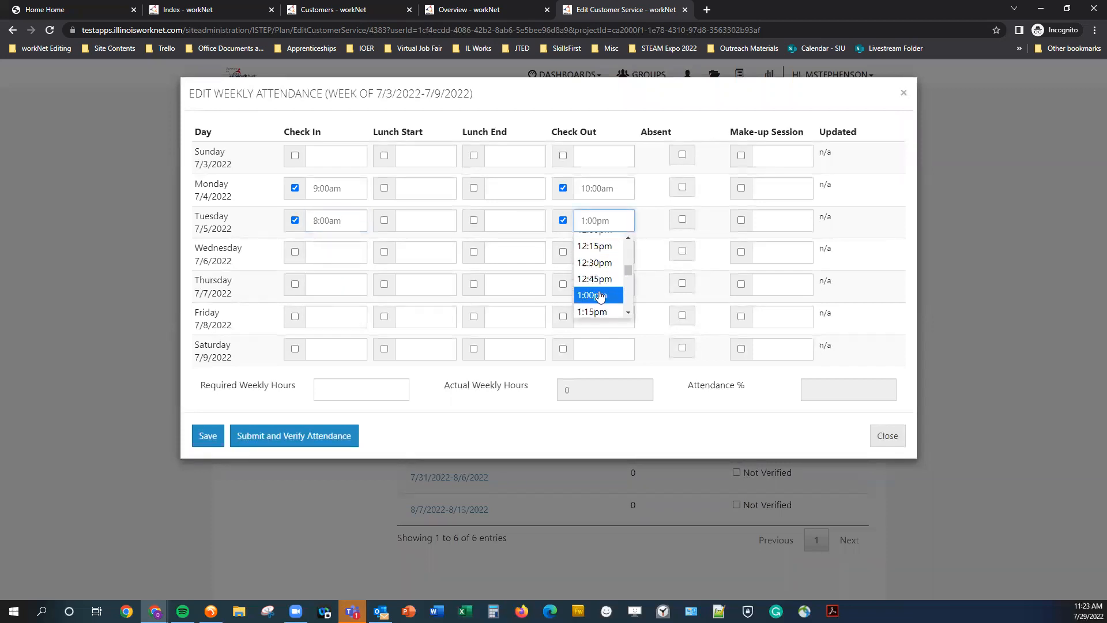
pyautogui.click(594, 295)
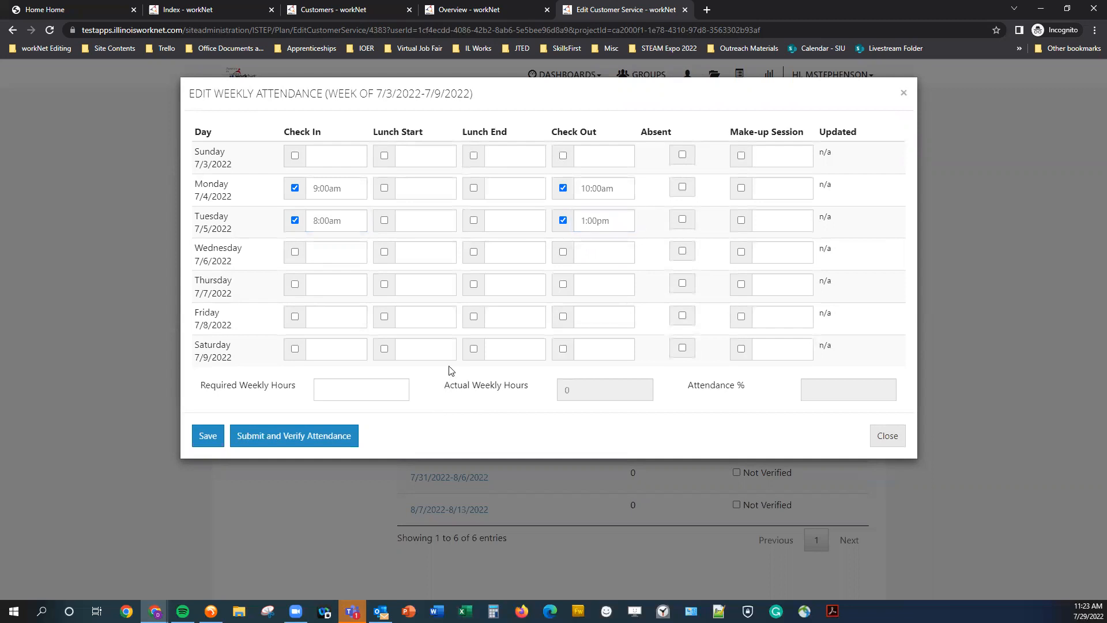
pyautogui.click(209, 437)
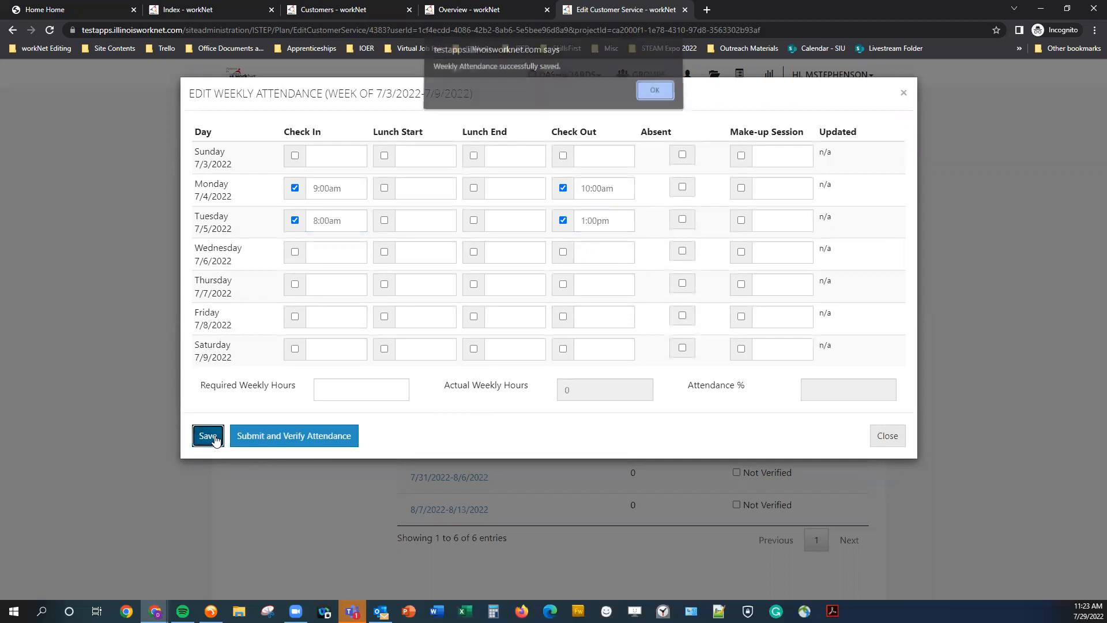
pyautogui.click(655, 94)
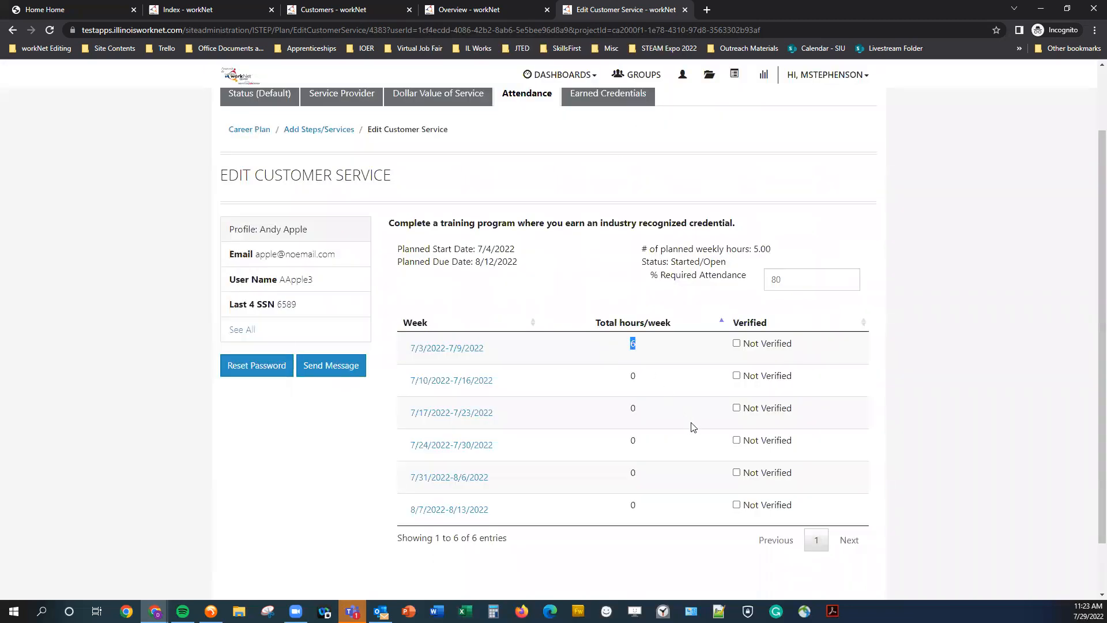
# Verify the attendance for the week of 7/3/2022-7/9/2022.
pyautogui.click(625, 304)
pyautogui.doubleClick(777, 251)
pyautogui.click(777, 252)
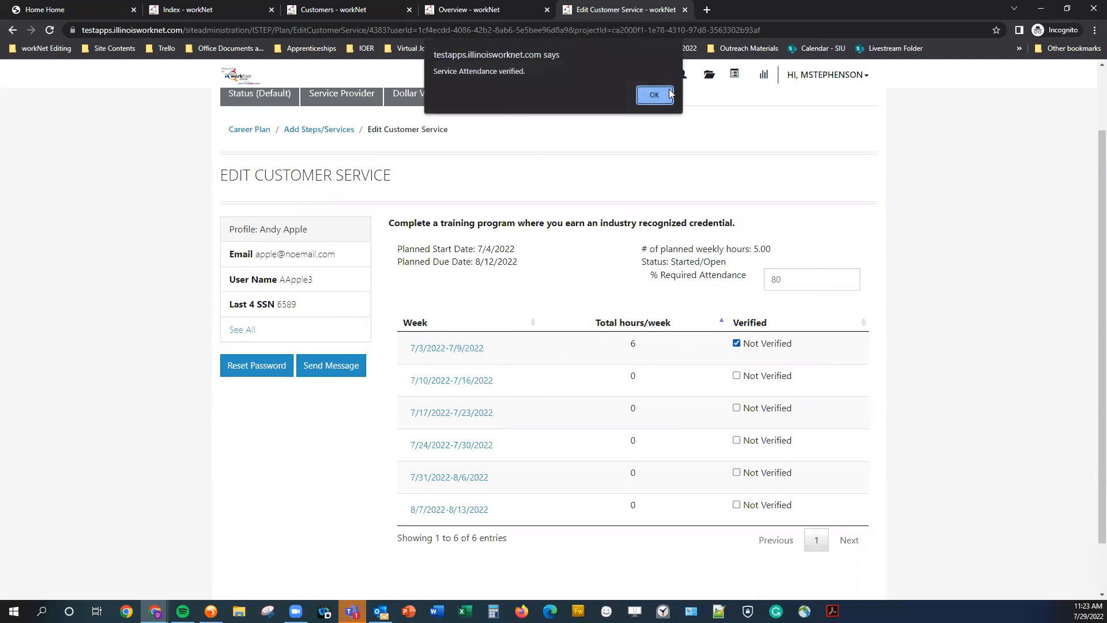
pyautogui.click(655, 96)
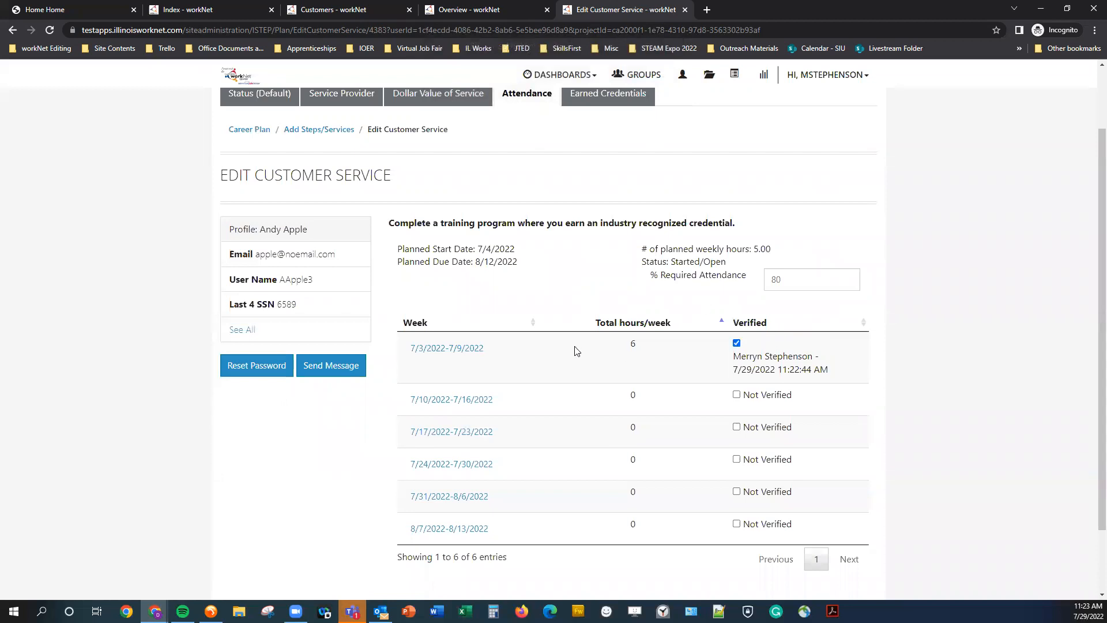
# Record Monday attendance for the week of 7/10/2022-7/16/2022 from 6:00am to 12:00pm and save it.
pyautogui.scroll(-2, 543, 352)
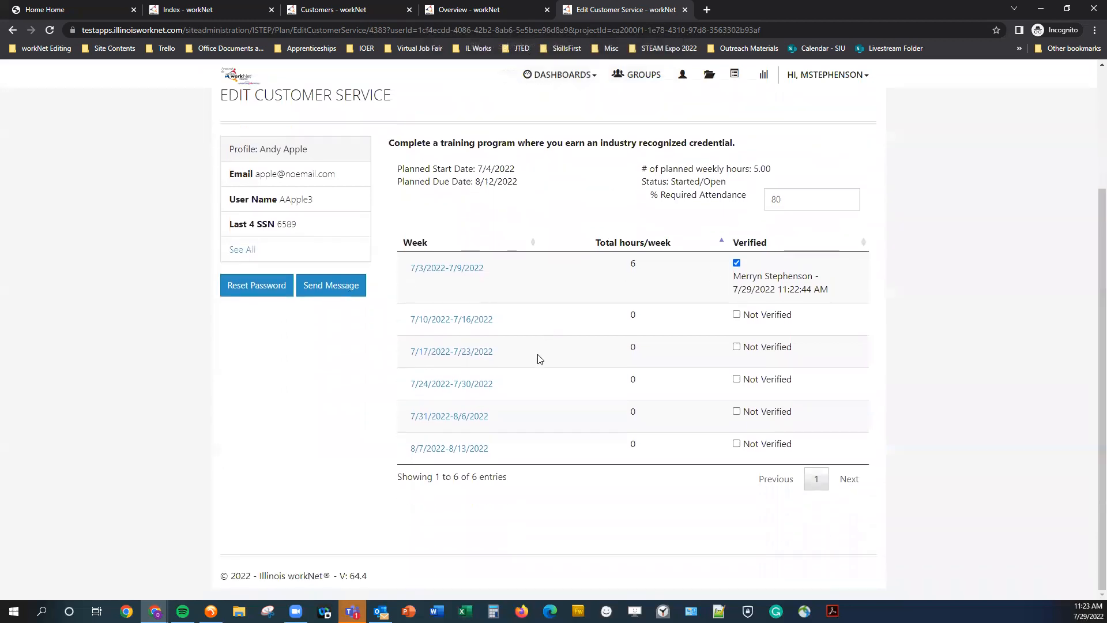
pyautogui.scroll(1, 865, 283)
pyautogui.click(447, 378)
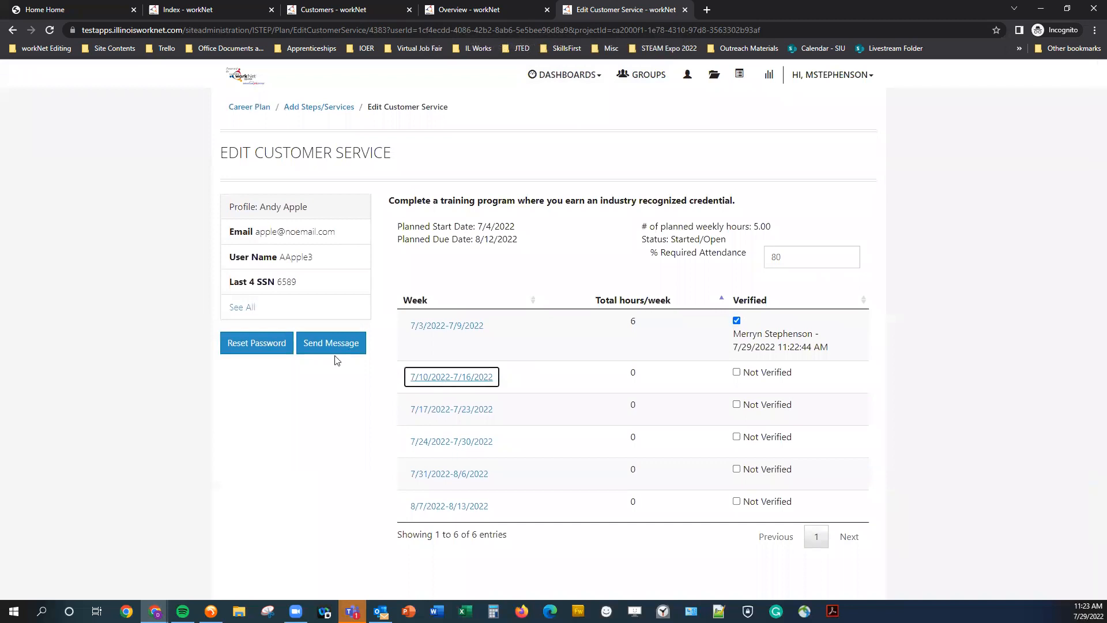
pyautogui.click(317, 197)
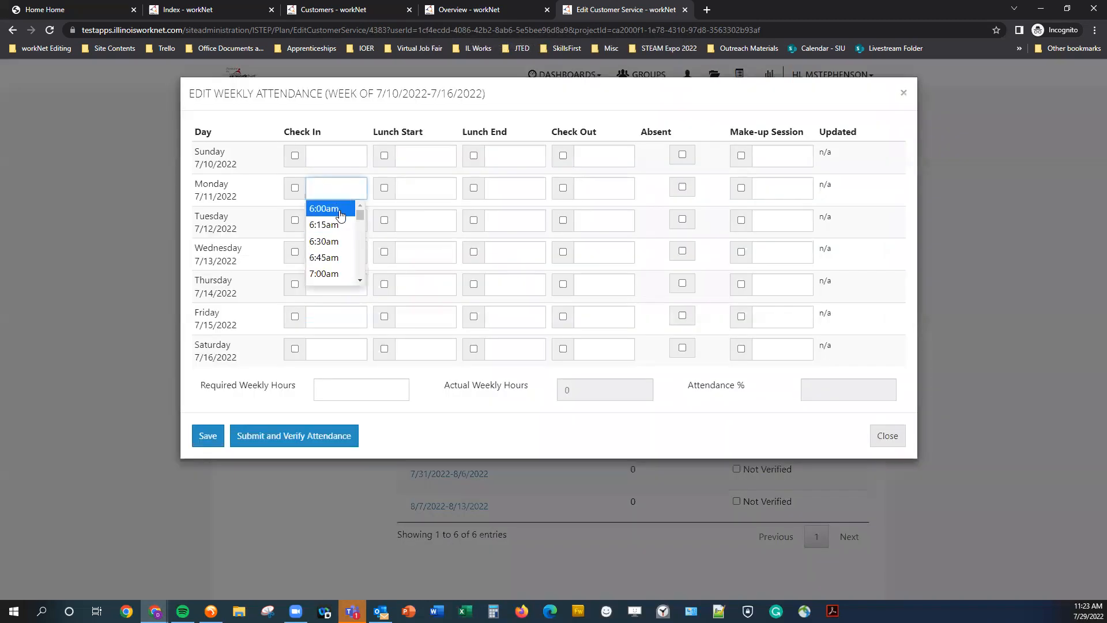
pyautogui.click(329, 208)
pyautogui.click(597, 186)
pyautogui.scroll(-5, 596, 248)
pyautogui.click(596, 257)
pyautogui.click(207, 436)
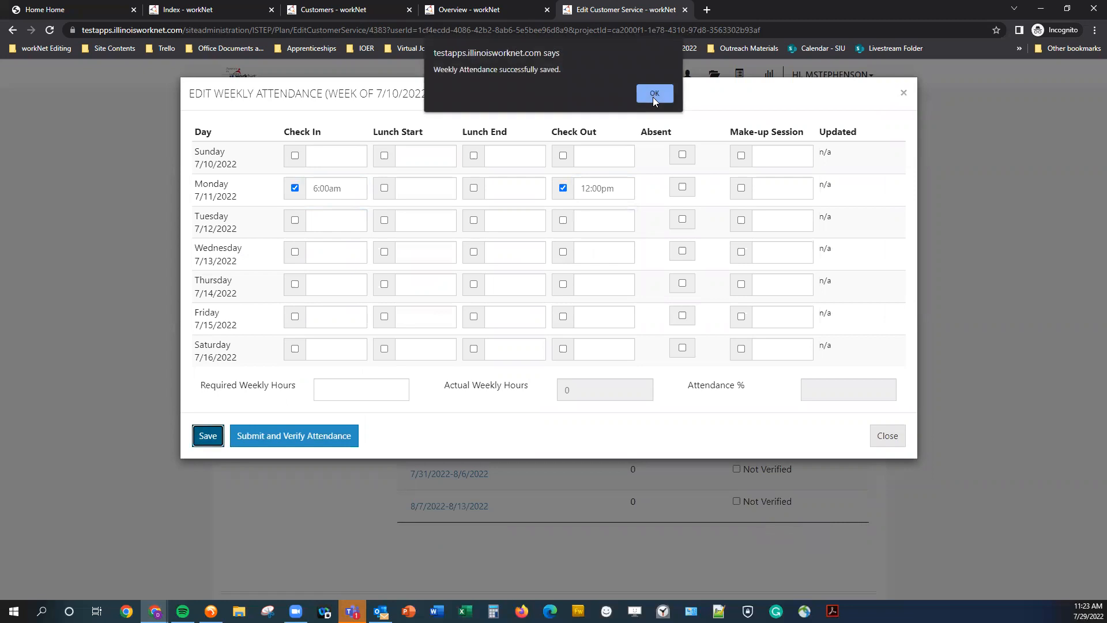
pyautogui.click(655, 97)
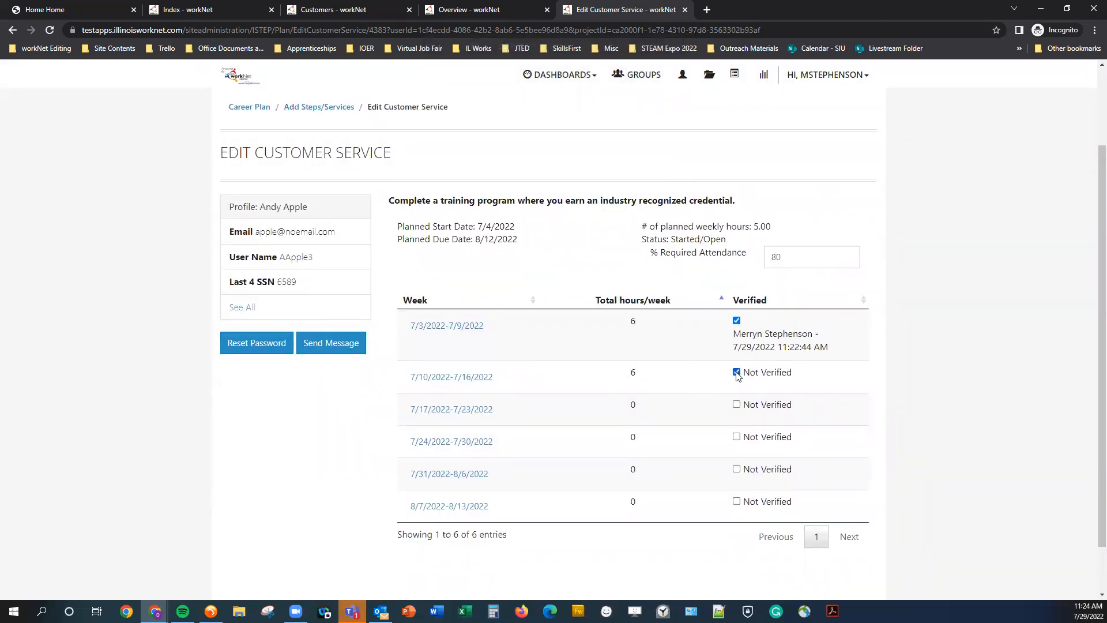
# Verify the attendance for the week of 7/10/2022-7/16/2022.
pyautogui.click(654, 94)
pyautogui.scroll(-1, 566, 438)
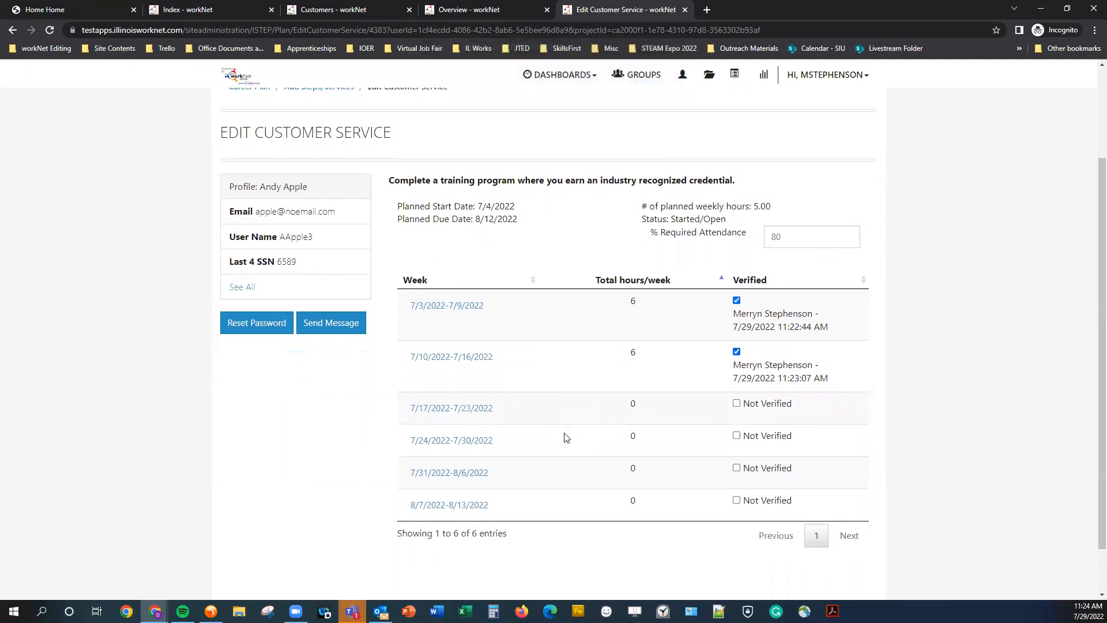
pyautogui.scroll(-1, 527, 438)
pyautogui.scroll(3, 526, 458)
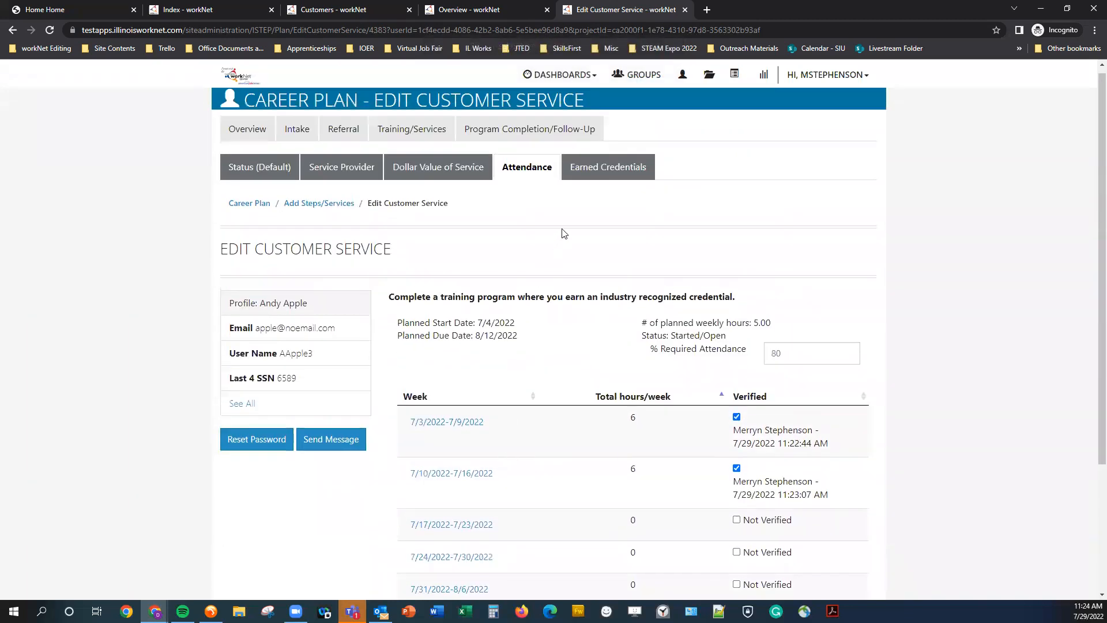
# Add a credential manually named "Earned Credential Example" with credential source Copy of Credential.
pyautogui.click(586, 175)
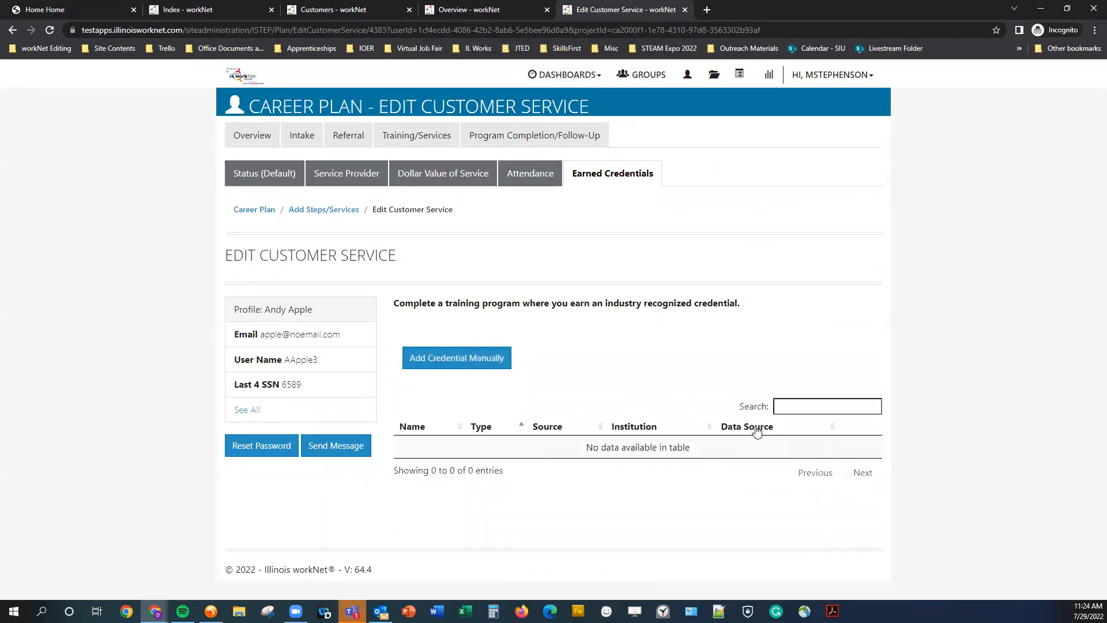
pyautogui.moveTo(452, 302); pyautogui.dragTo(669, 305)
pyautogui.click(669, 306)
pyautogui.click(449, 357)
pyautogui.click(403, 129)
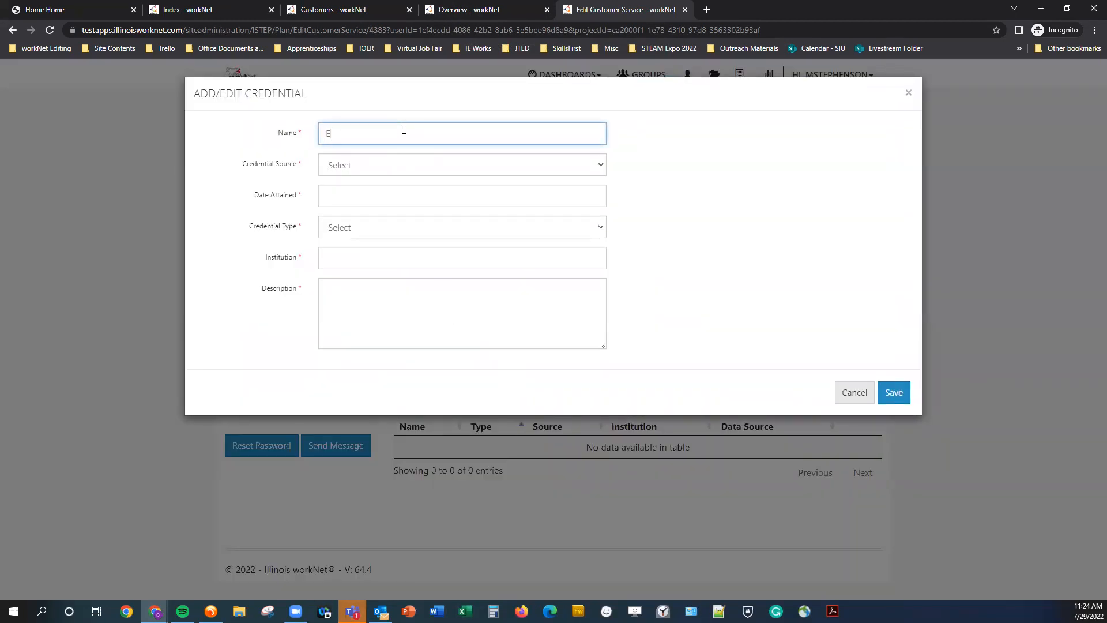
pyautogui.write('Earned Credential Example')
pyautogui.click(381, 169)
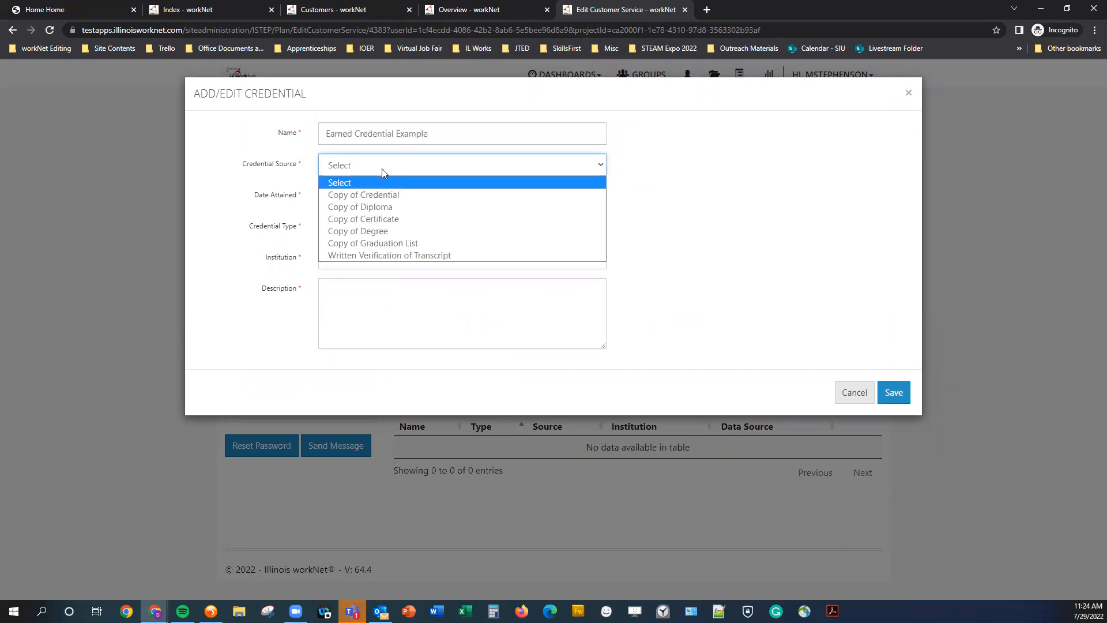
pyautogui.click(394, 197)
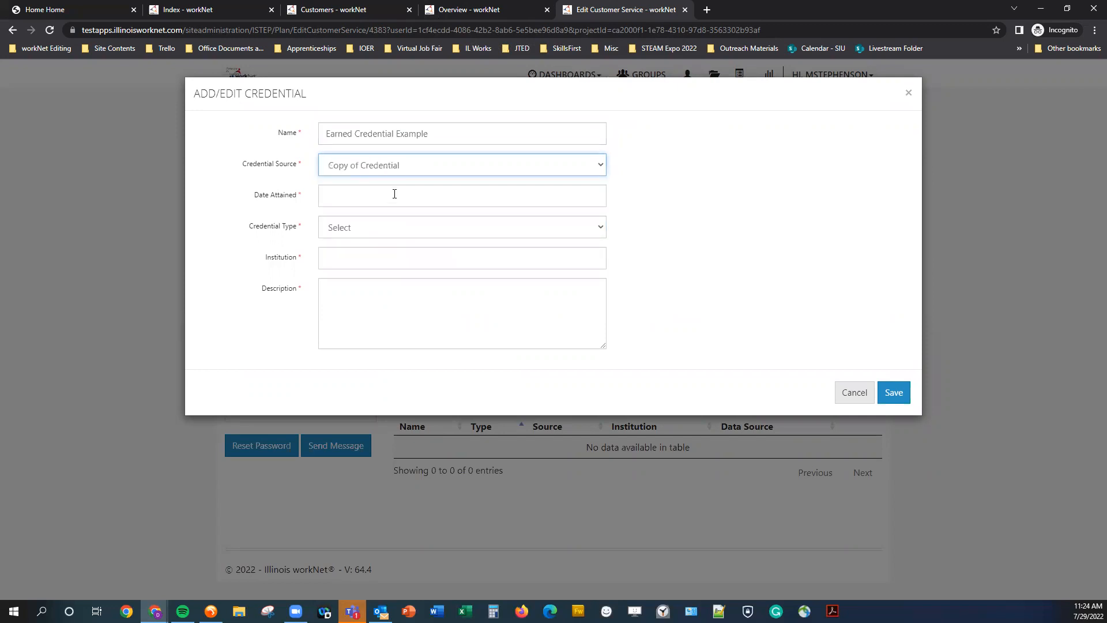
# Set the credential's date attained to 08/26/2022 and its type to Certification.
pyautogui.click(392, 194)
pyautogui.click(467, 220)
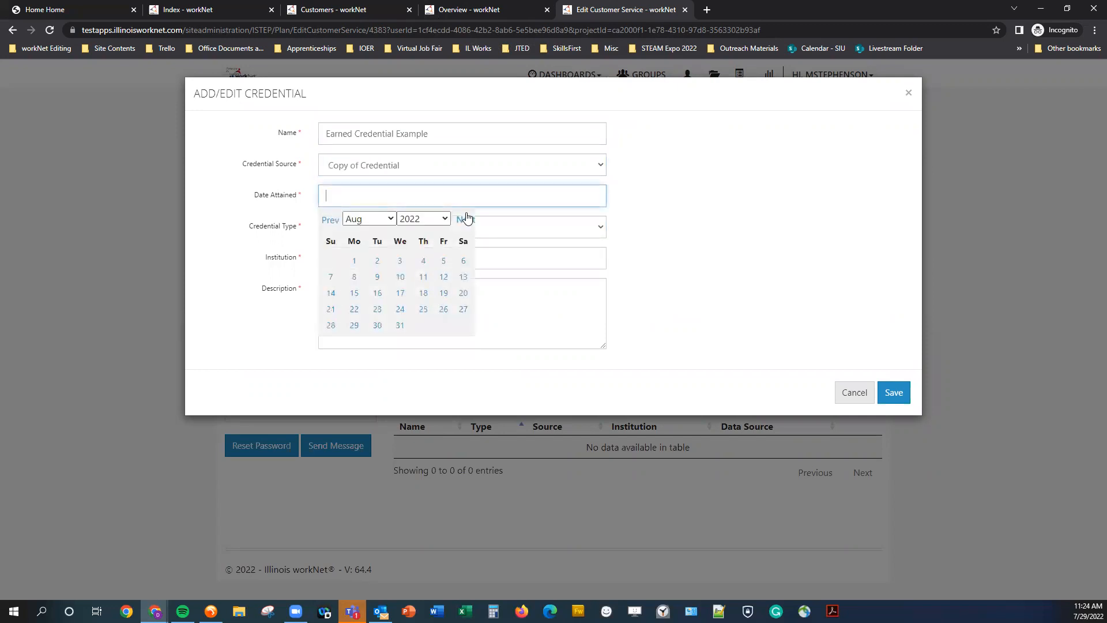
pyautogui.click(444, 310)
pyautogui.click(406, 227)
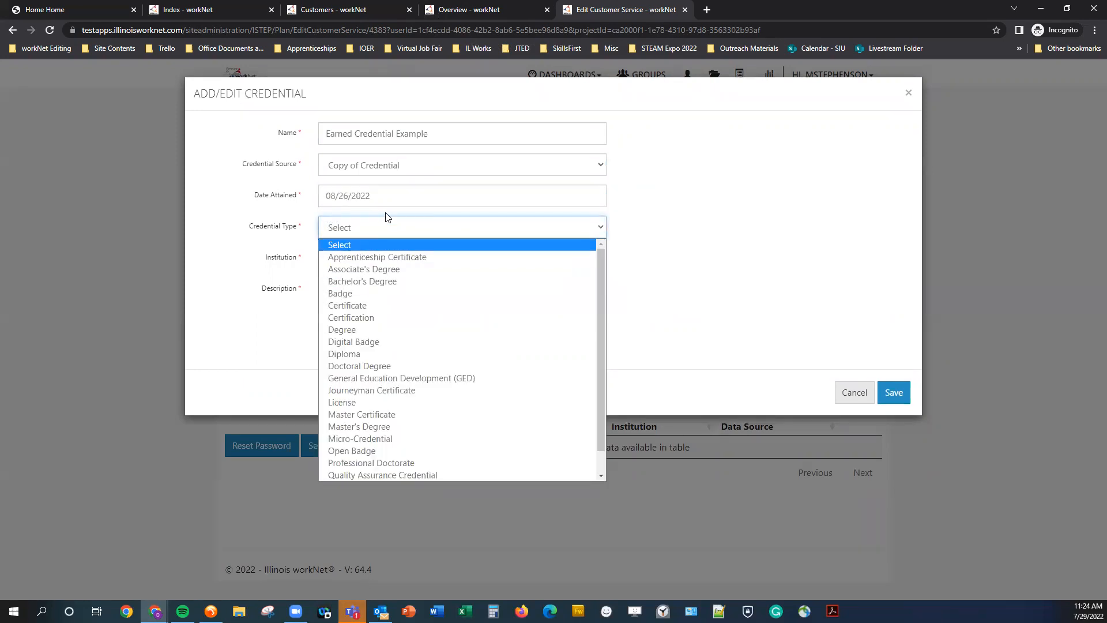
pyautogui.click(367, 318)
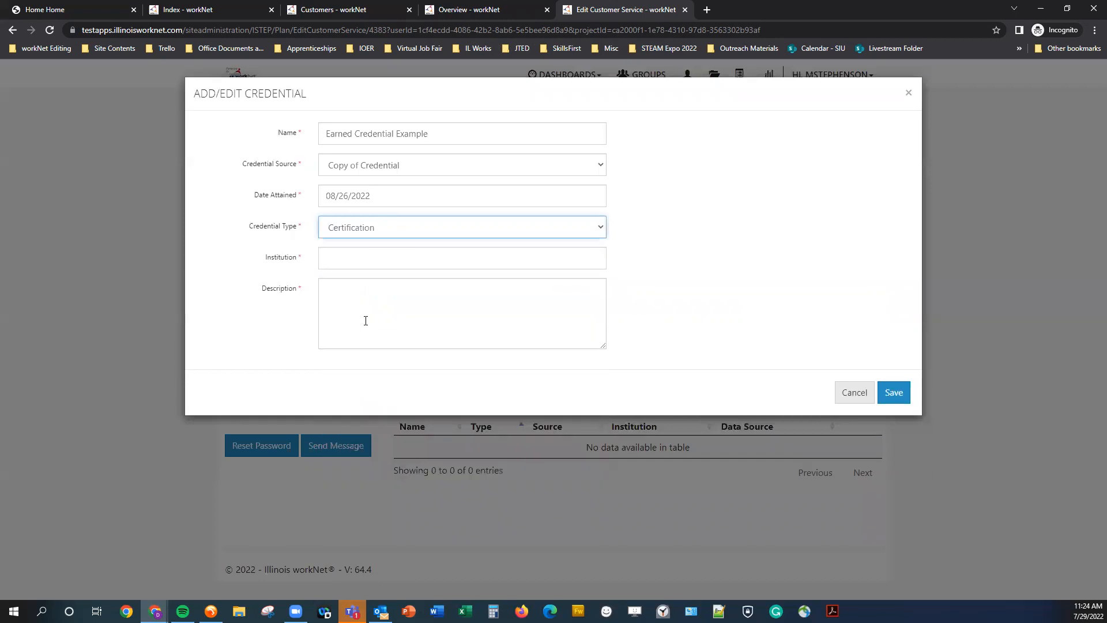
# Enter the institution "Earned Credential Example Institution", paste the same text into the description, and save the credential.
pyautogui.click(356, 253)
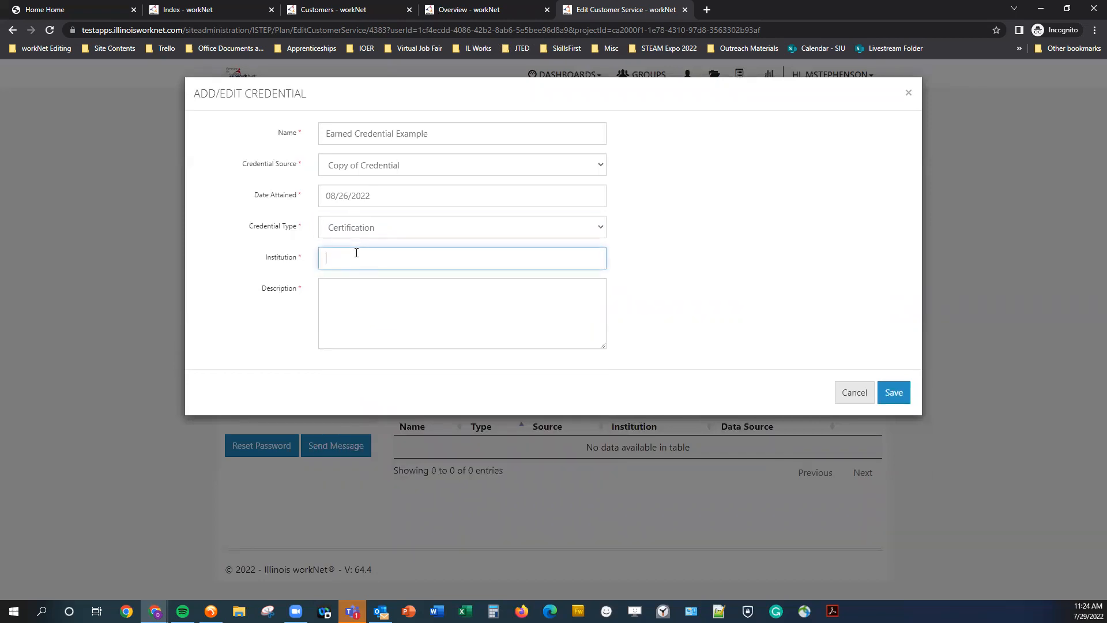
pyautogui.write('Earned')
pyautogui.hotkey('ctrl', 'a')
pyautogui.press('BackSpace')
pyautogui.write('Earned Credential Example Institution')
pyautogui.hotkey('ctrl', 'a')
pyautogui.hotkey('ctrl', 'c')
pyautogui.press('Tab')
pyautogui.hotkey('ctrl', 'v')
pyautogui.hotkey('ctrl', 'v')
pyautogui.hotkey('ctrl', 'v')
pyautogui.click(901, 395)
pyautogui.click(669, 97)
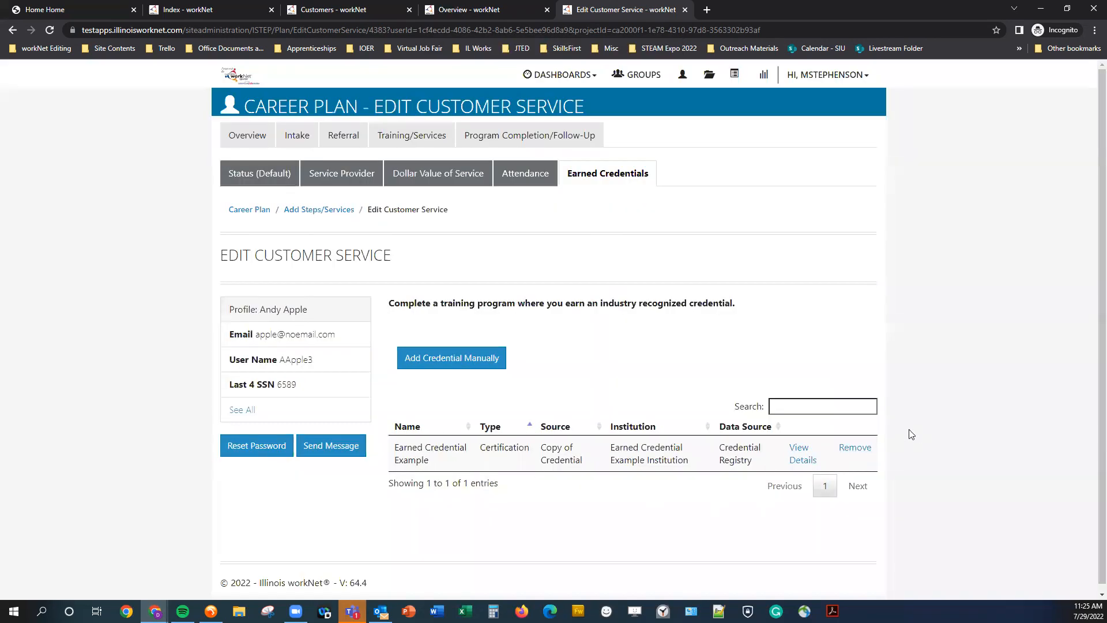
# Record Monday attendance for the week of 7/17/2022-7/23/2022 from 6:00am to 1:00pm, save it and verify the week.
pyautogui.click(241, 179)
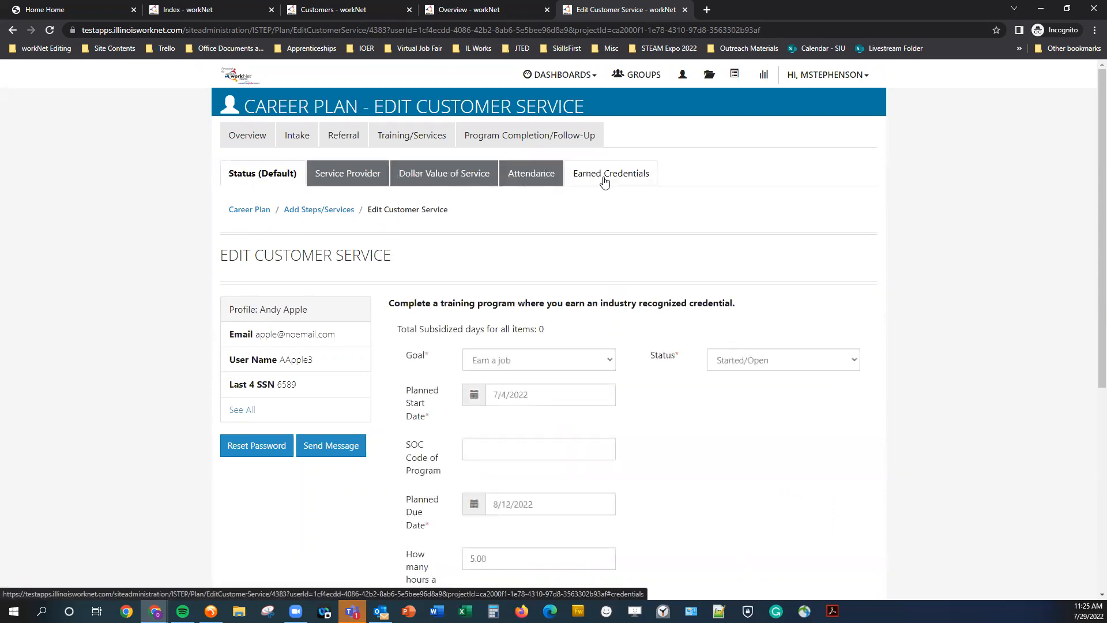
pyautogui.click(533, 175)
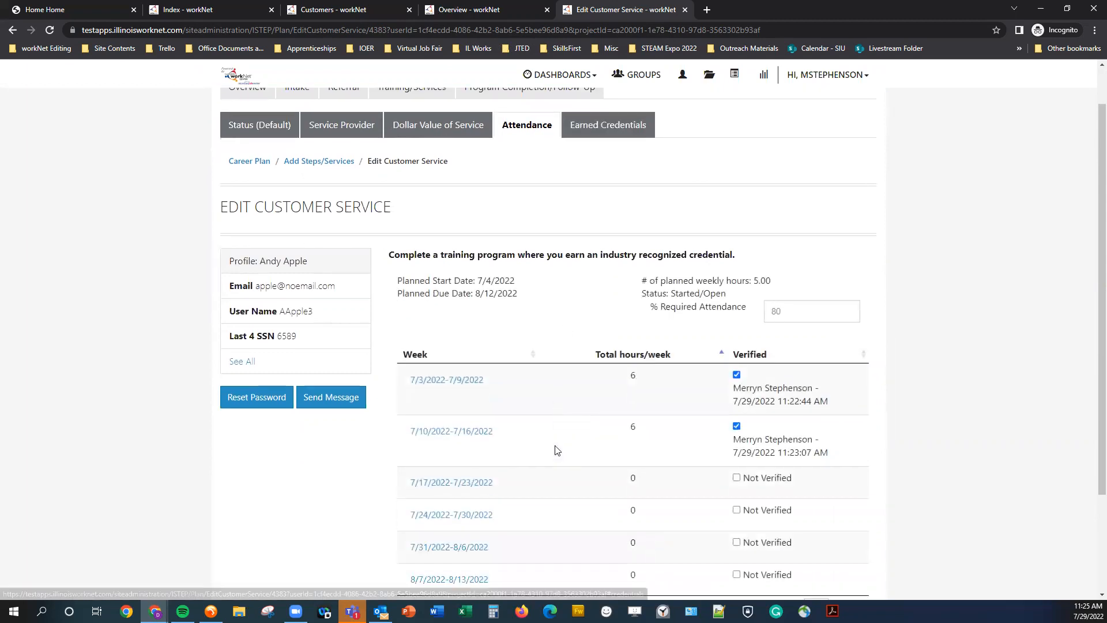
pyautogui.scroll(-3, 635, 403)
pyautogui.click(444, 351)
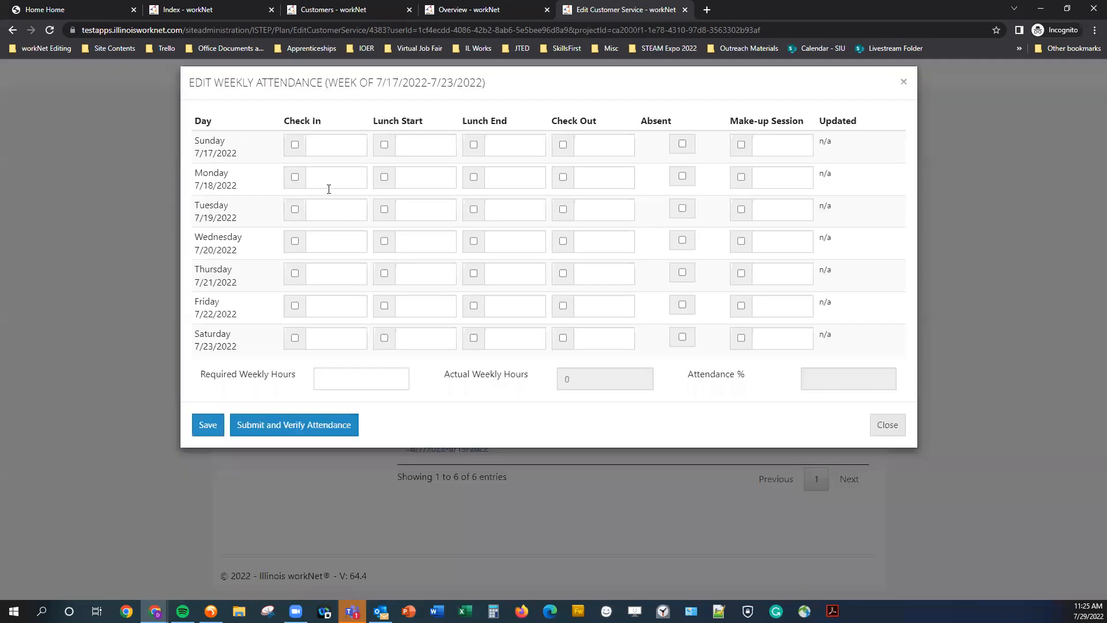
pyautogui.click(340, 190)
pyautogui.click(345, 207)
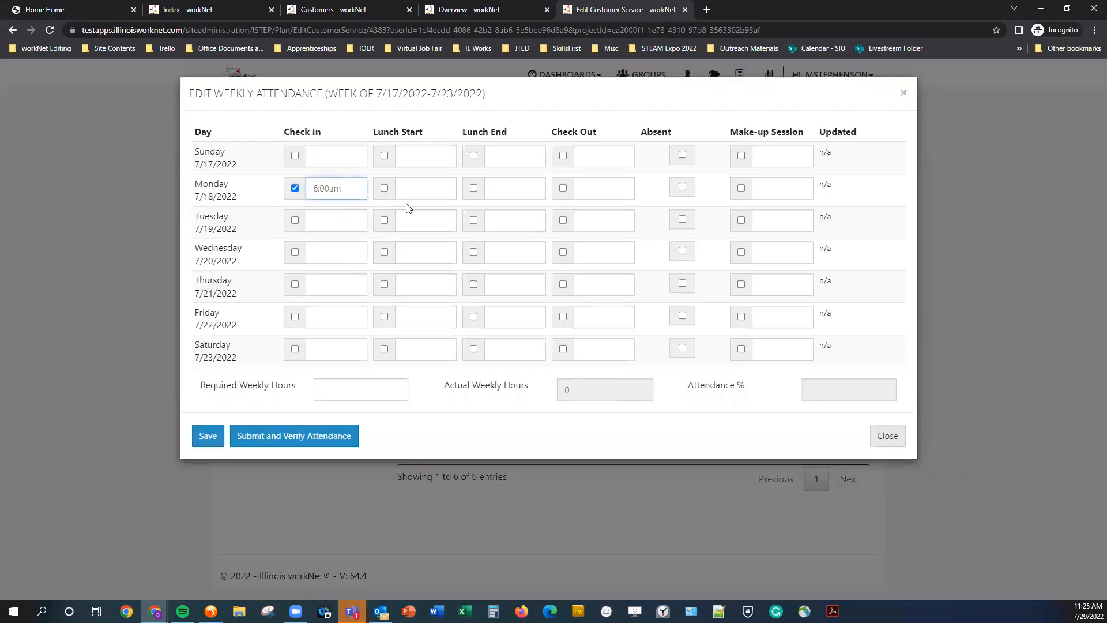
pyautogui.click(625, 191)
pyautogui.scroll(-7, 594, 263)
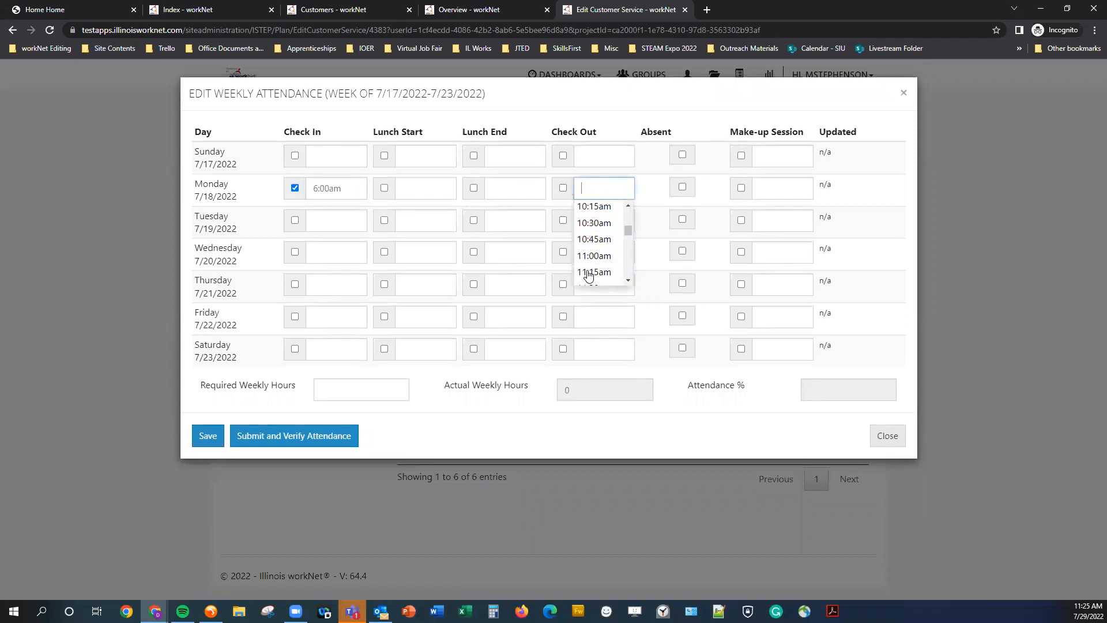
pyautogui.click(592, 263)
pyautogui.click(204, 435)
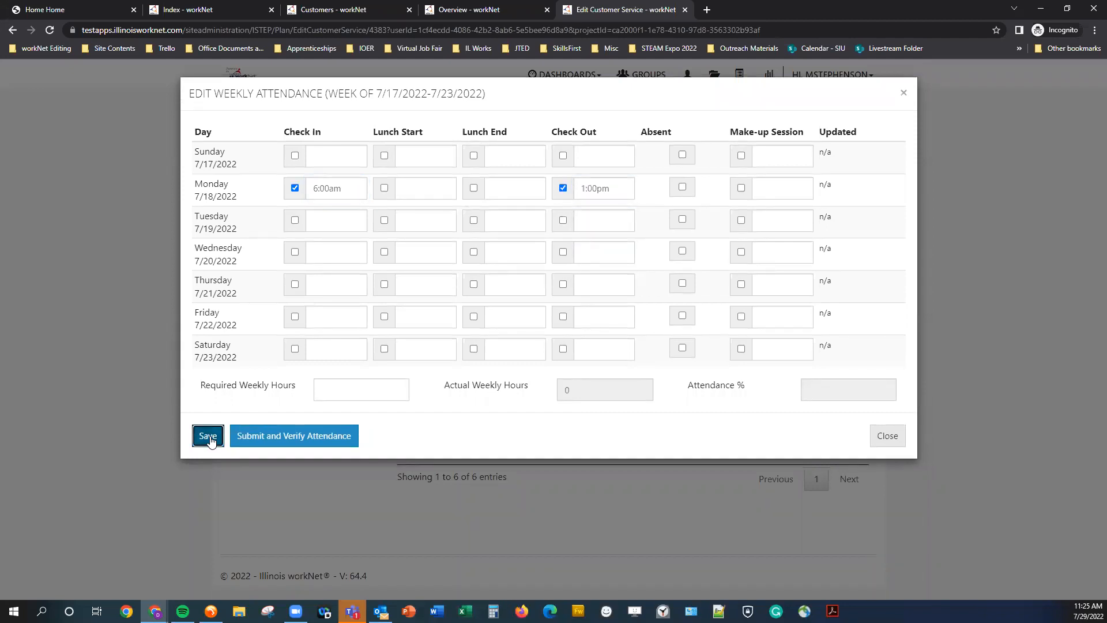
pyautogui.click(655, 97)
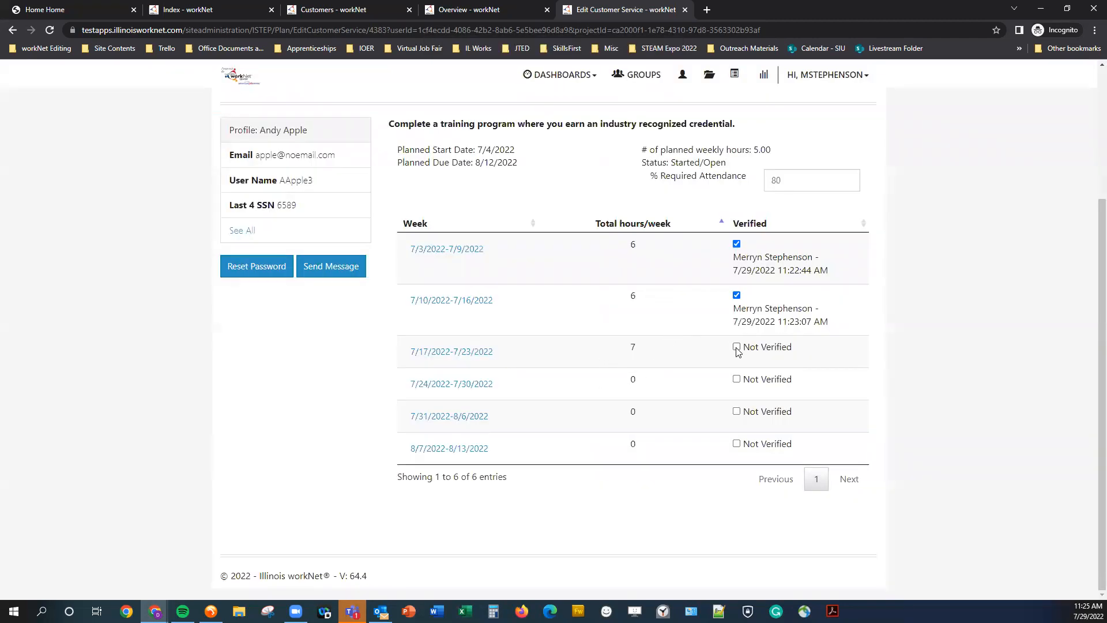
pyautogui.click(654, 93)
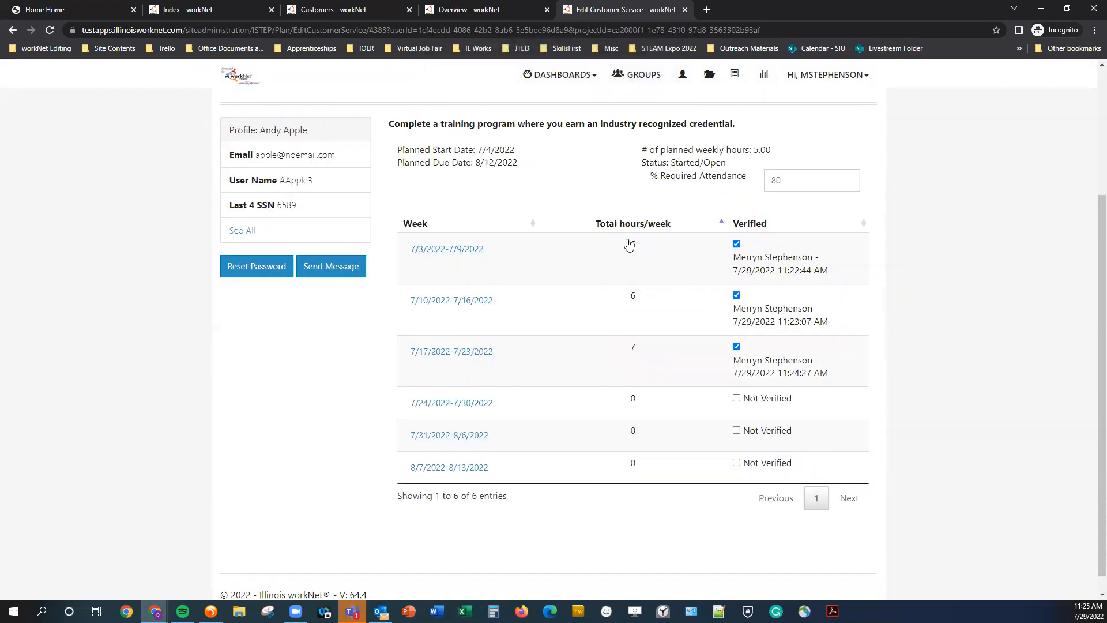
# Record Monday attendance for the week of 7/24/2022-7/30/2022 from 6:15am to 3:00pm, save it and verify the week.
pyautogui.click(477, 403)
pyautogui.click(321, 185)
pyautogui.click(332, 223)
pyautogui.click(604, 187)
pyautogui.scroll(-8, 599, 242)
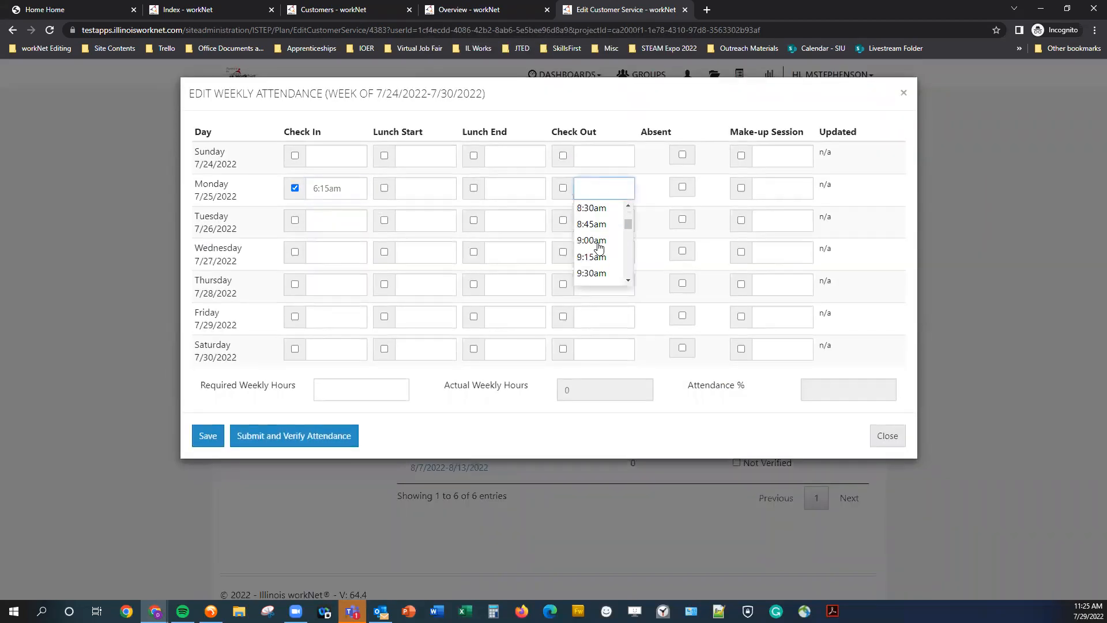
pyautogui.scroll(-3, 599, 249)
pyautogui.click(594, 219)
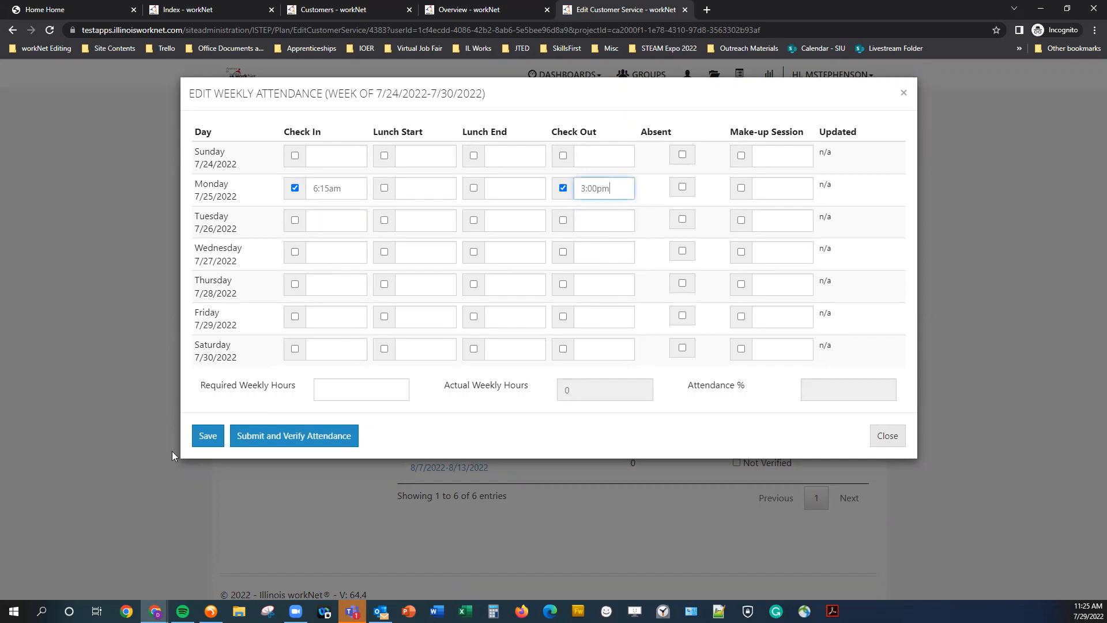
pyautogui.click(201, 443)
pyautogui.press('Return')
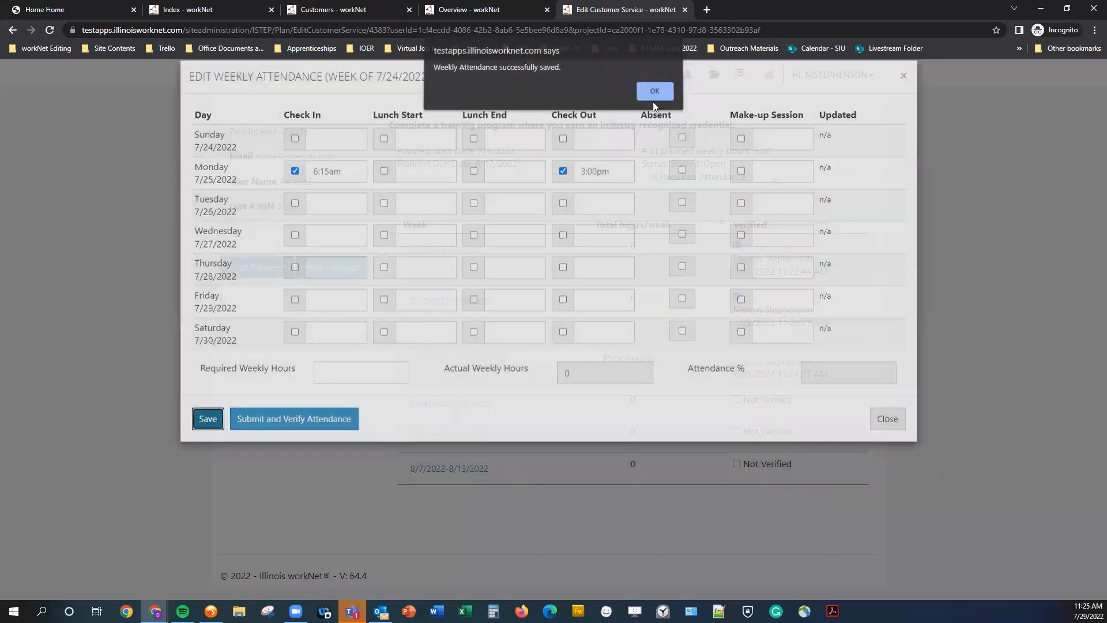
pyautogui.click(737, 398)
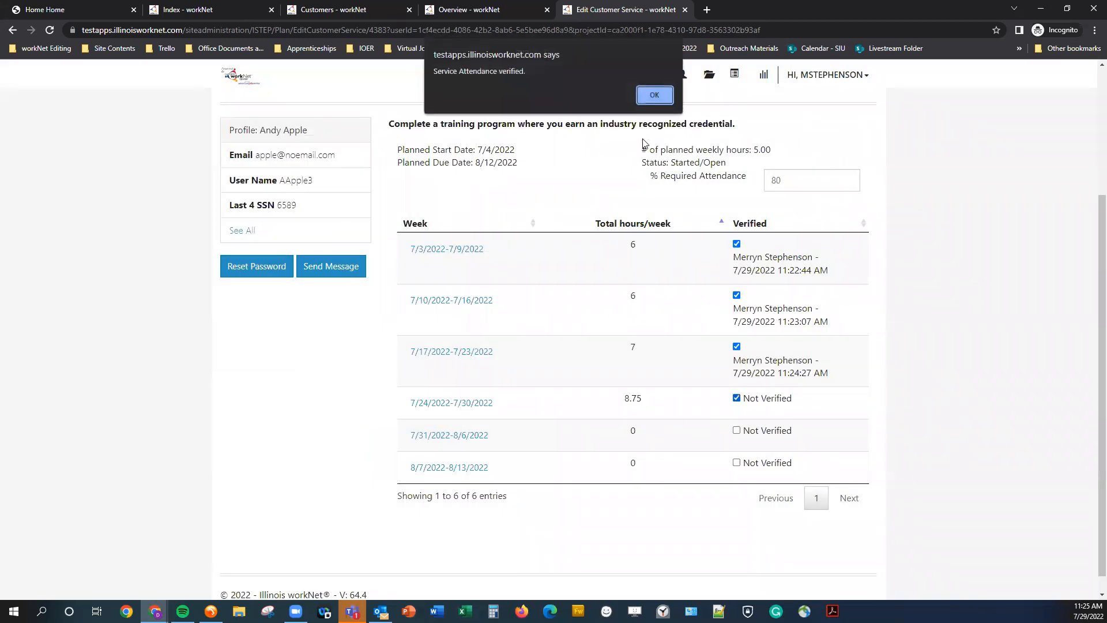
pyautogui.click(654, 95)
# Record a Monday check-in at 6:00am plus a check-out time for the week of 7/31/2022-8/6/2022 and save it.
pyautogui.click(453, 454)
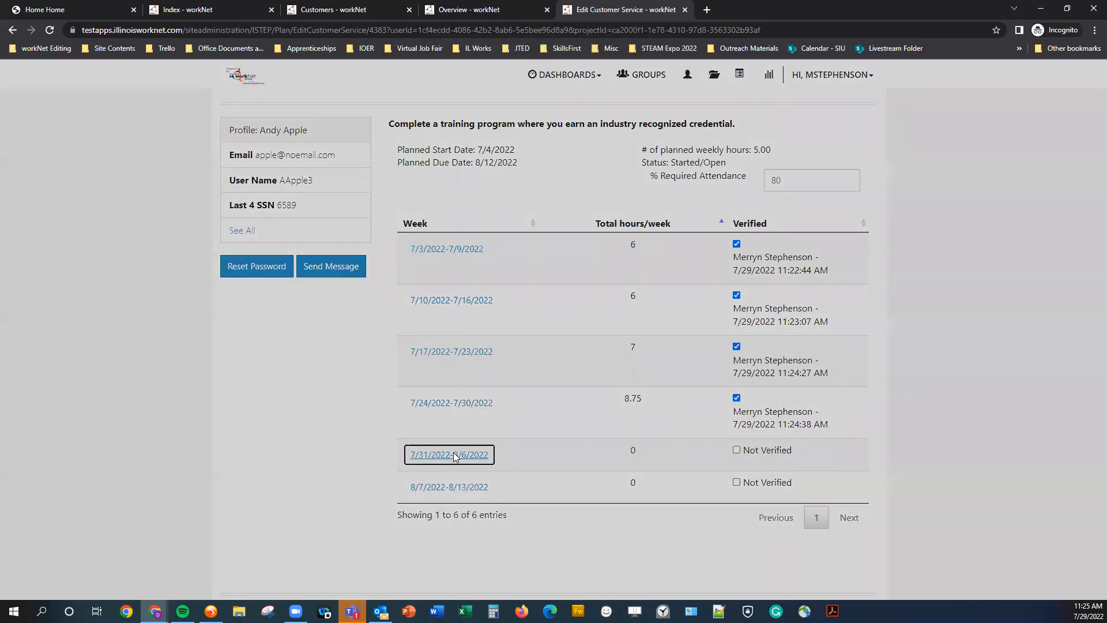
pyautogui.click(338, 189)
pyautogui.click(326, 208)
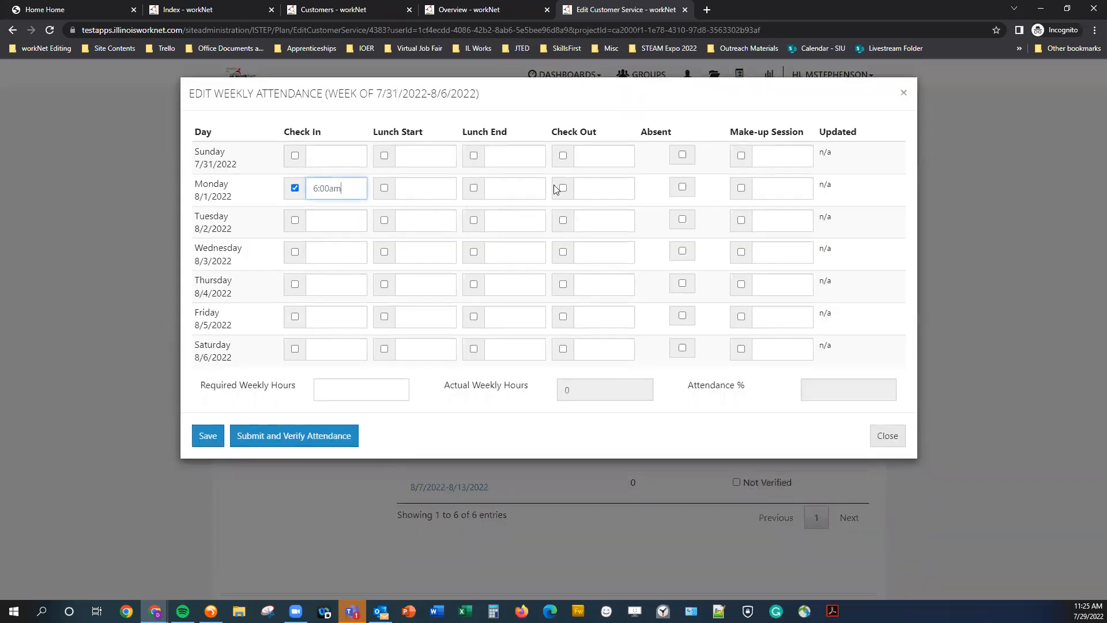
pyautogui.click(600, 188)
pyautogui.scroll(-5, 611, 264)
pyautogui.scroll(-3, 611, 264)
pyautogui.click(594, 248)
pyautogui.click(207, 435)
pyautogui.click(655, 95)
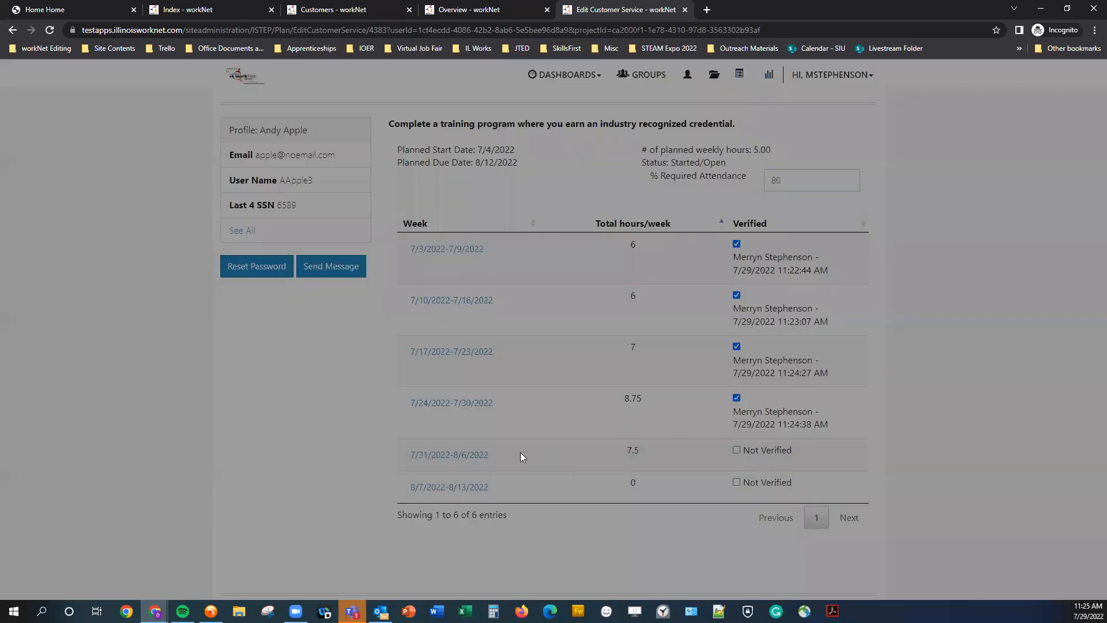
# Record Monday attendance for the week of 8/7/2022-8/13/2022 from 6:15am to 1:15pm and save it.
pyautogui.click(445, 488)
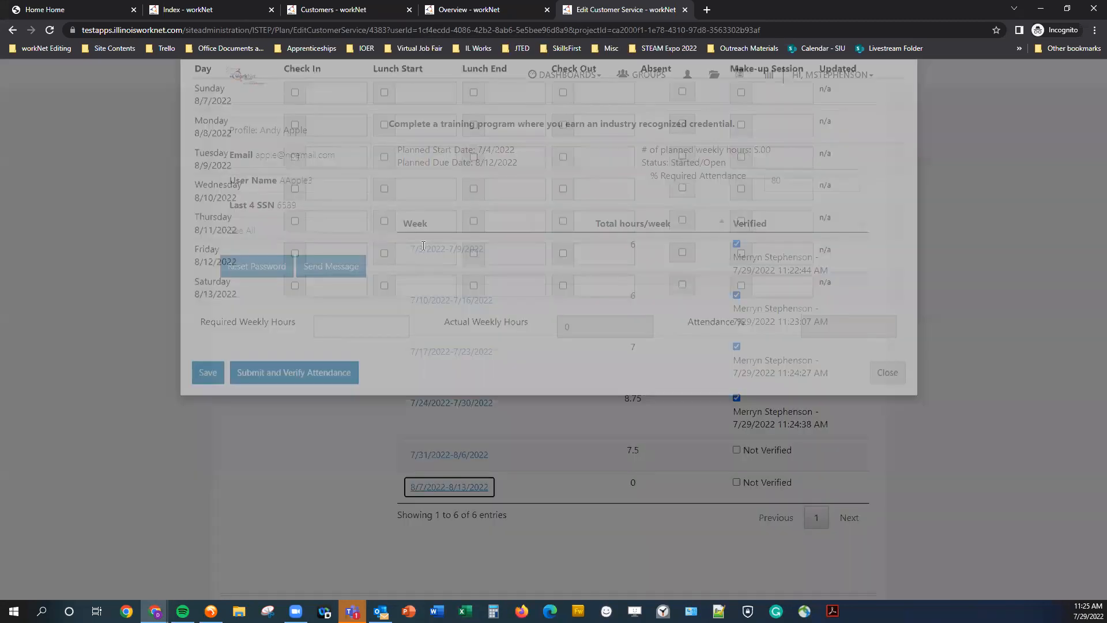
pyautogui.click(332, 194)
pyautogui.click(323, 223)
pyautogui.click(598, 191)
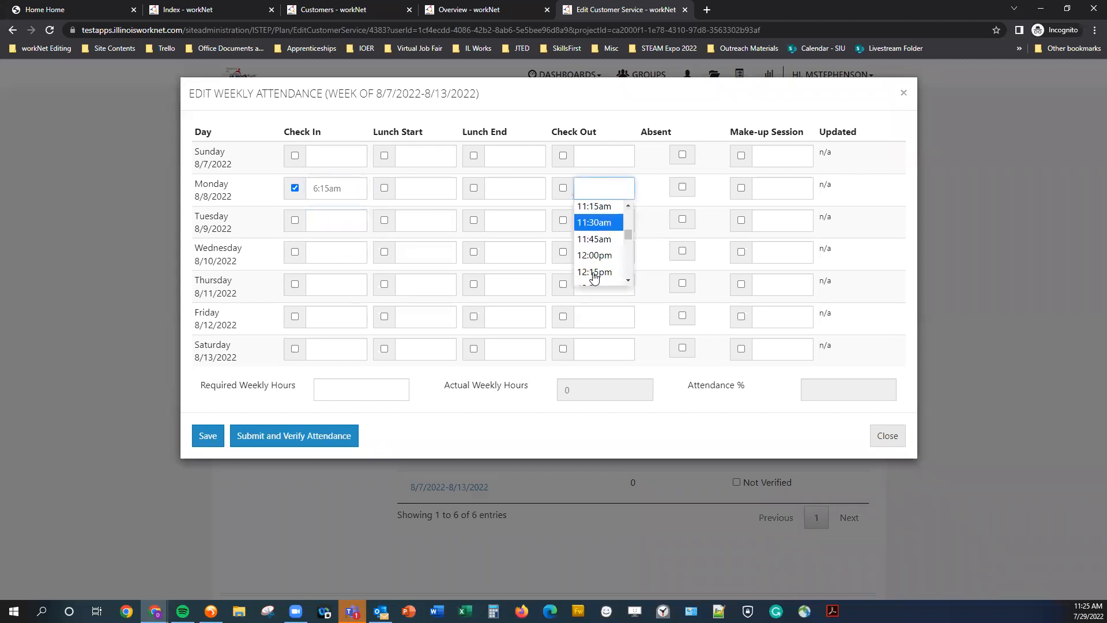
pyautogui.scroll(-1, 595, 277)
pyautogui.click(593, 277)
pyautogui.click(208, 437)
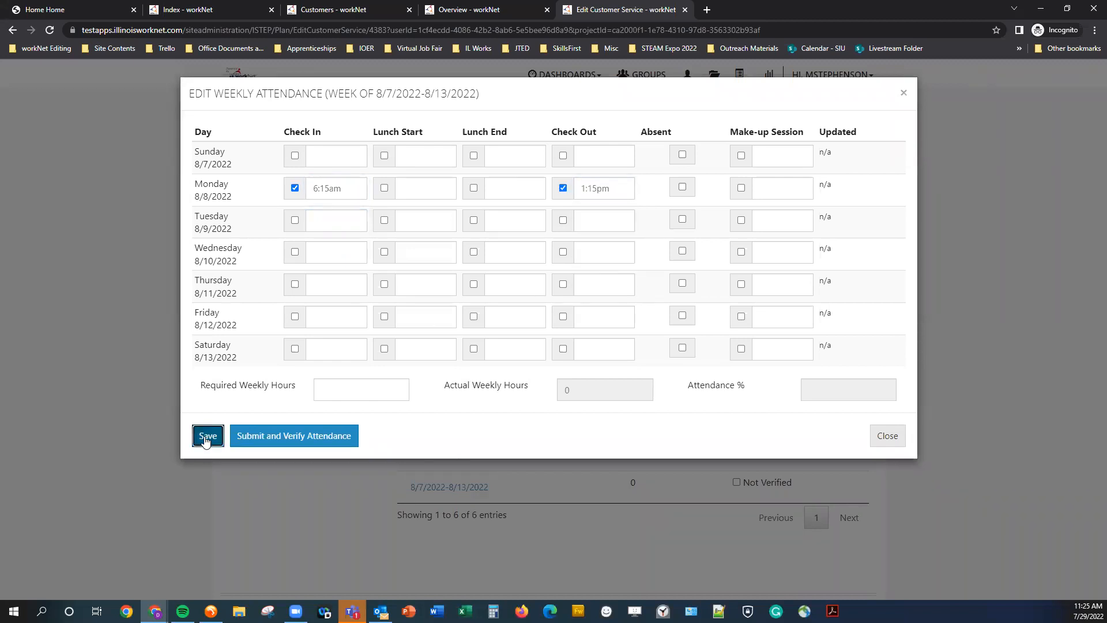
pyautogui.click(657, 96)
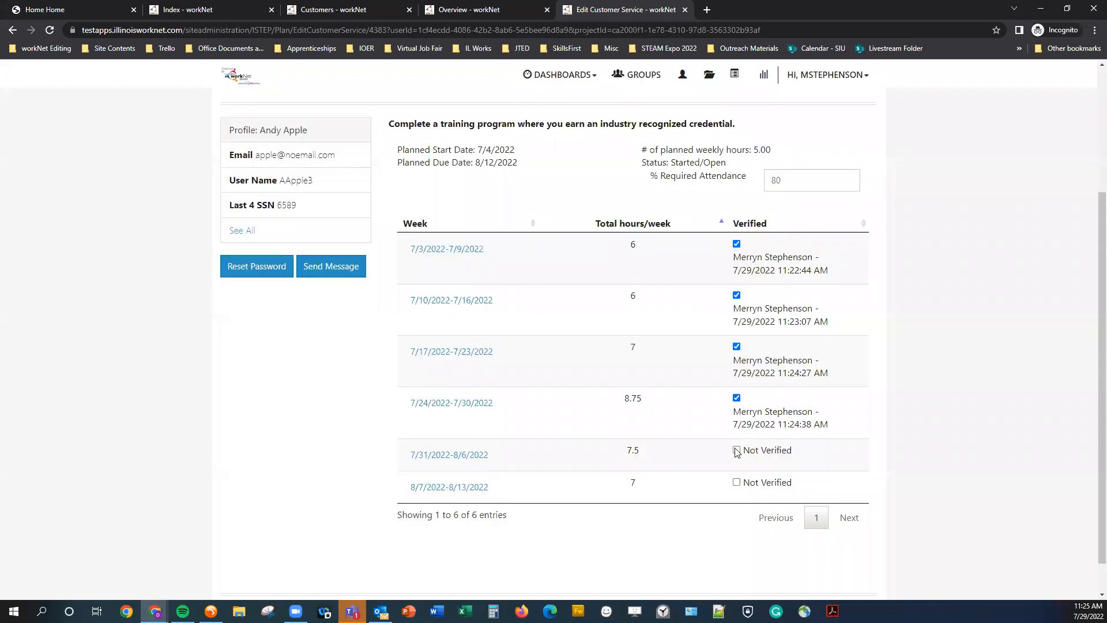
# Verify the attendance for the weeks of 7/31/2022-8/6/2022 and 8/7/2022-8/13/2022.
pyautogui.click(736, 450)
pyautogui.click(662, 97)
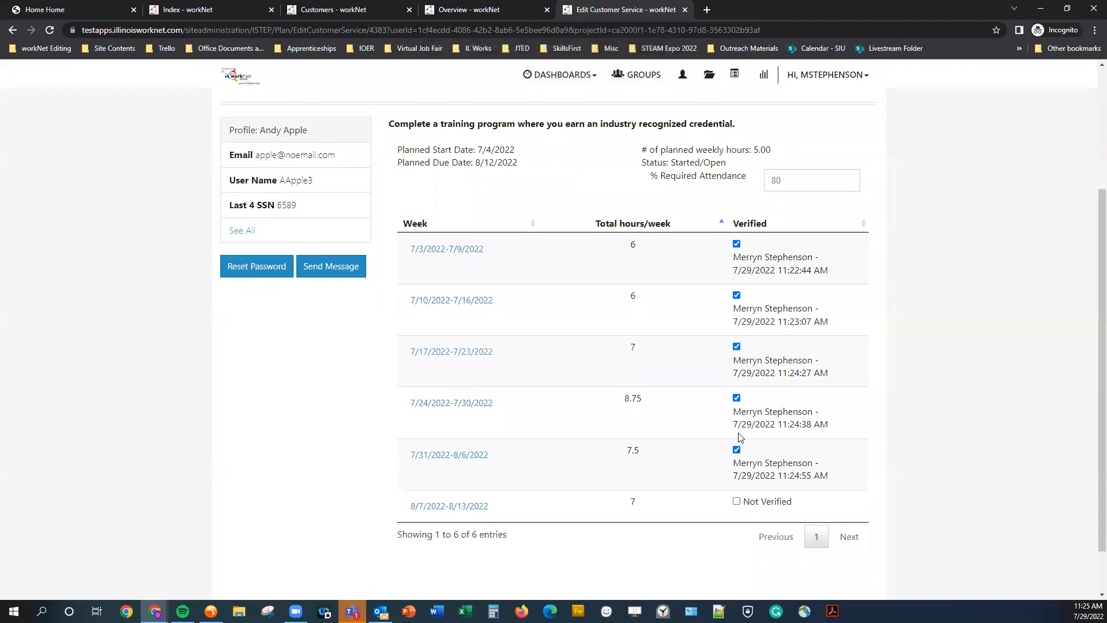
pyautogui.click(737, 502)
pyautogui.click(656, 96)
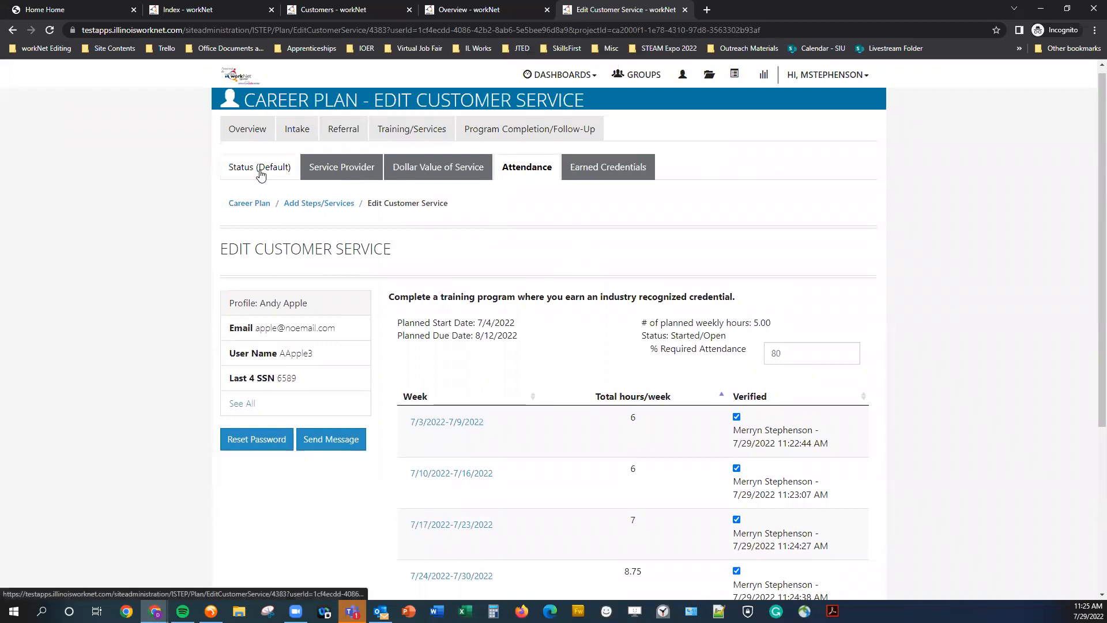
# Return to the customer's IEP/ISS career plan overview and review its accomplishments.
pyautogui.click(261, 168)
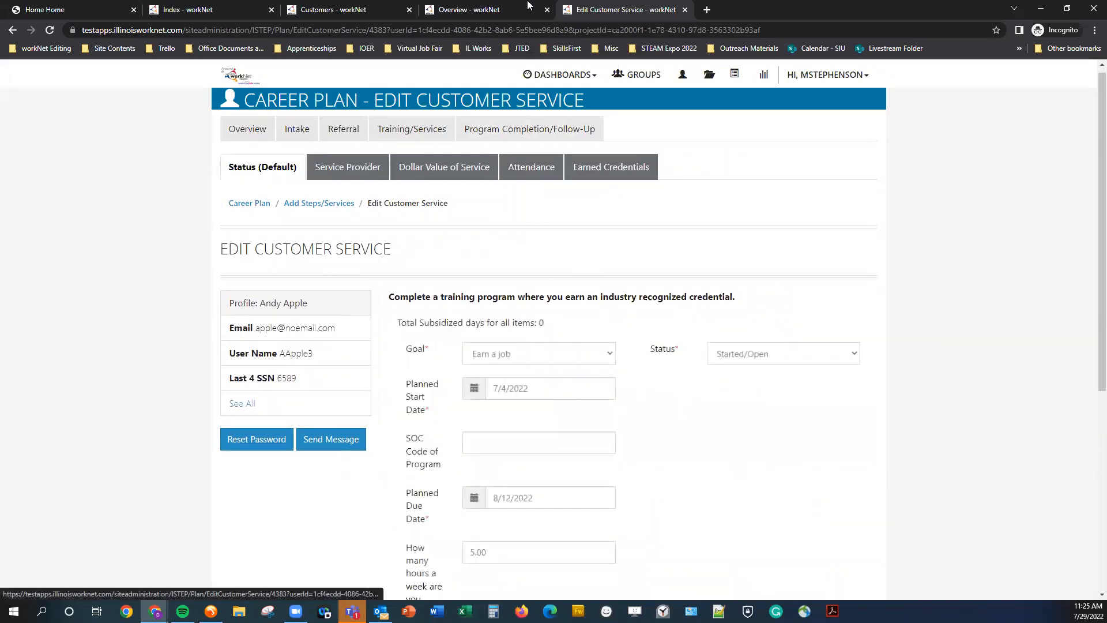
pyautogui.click(495, 7)
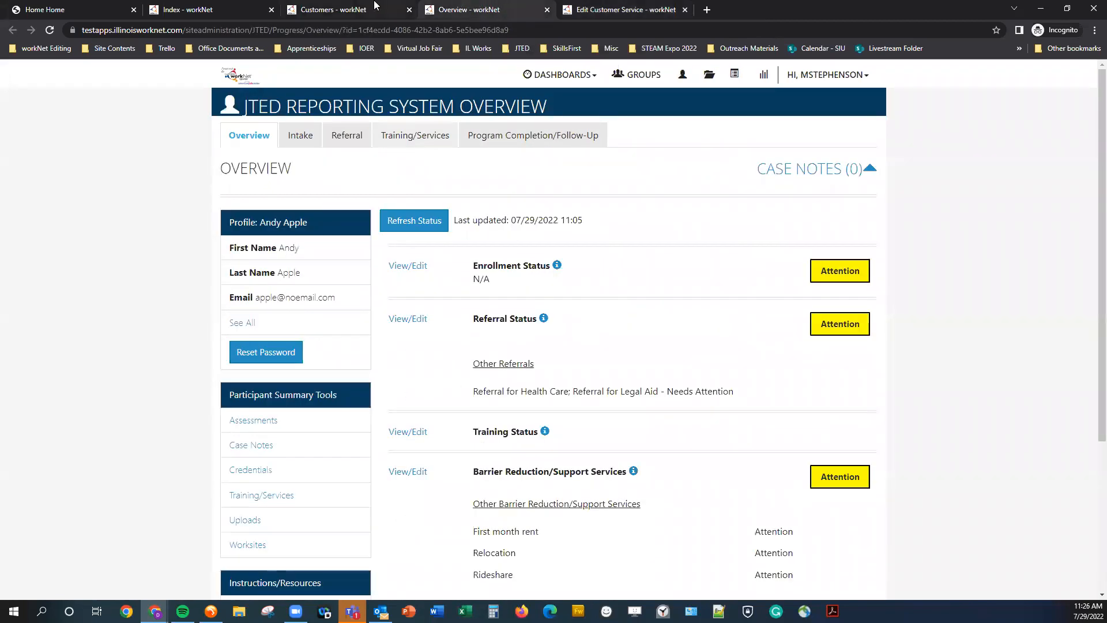
pyautogui.click(631, 9)
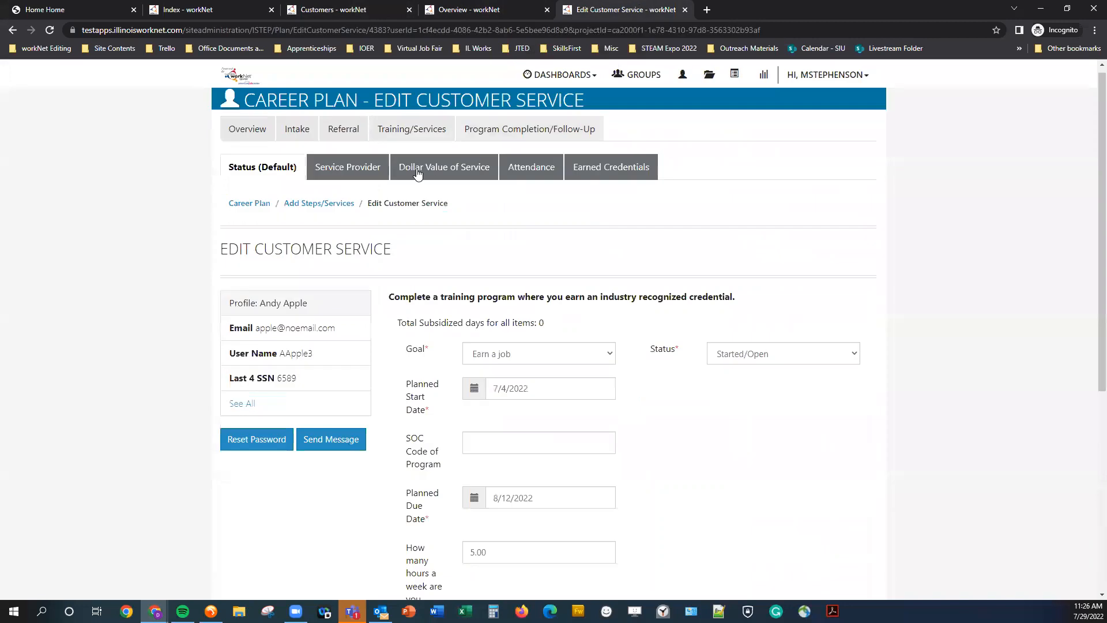
pyautogui.click(265, 206)
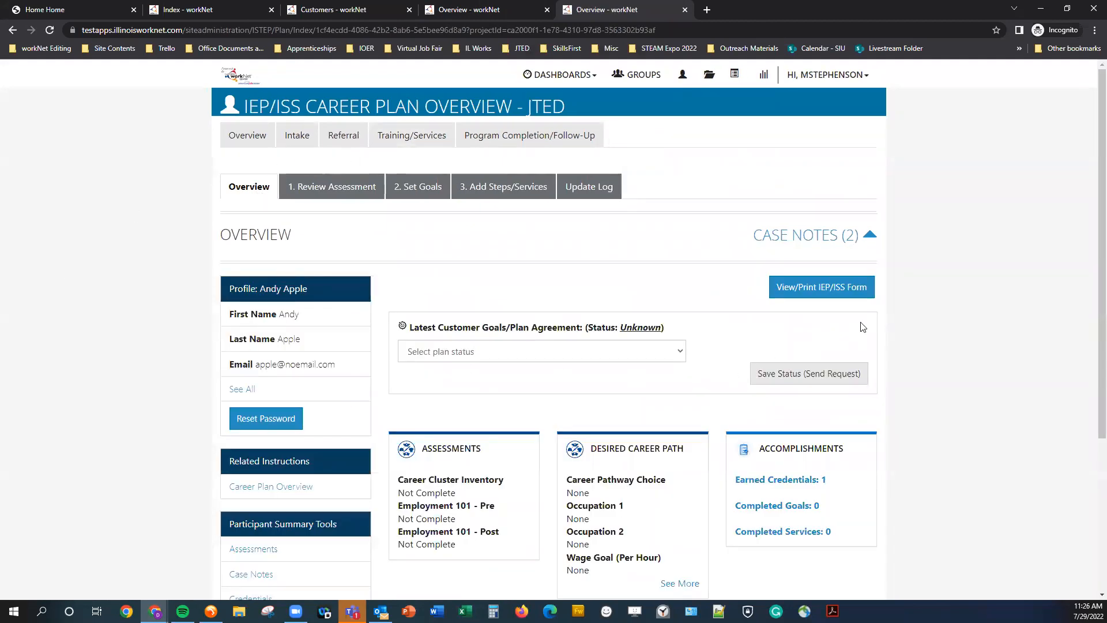
pyautogui.scroll(-3, 874, 300)
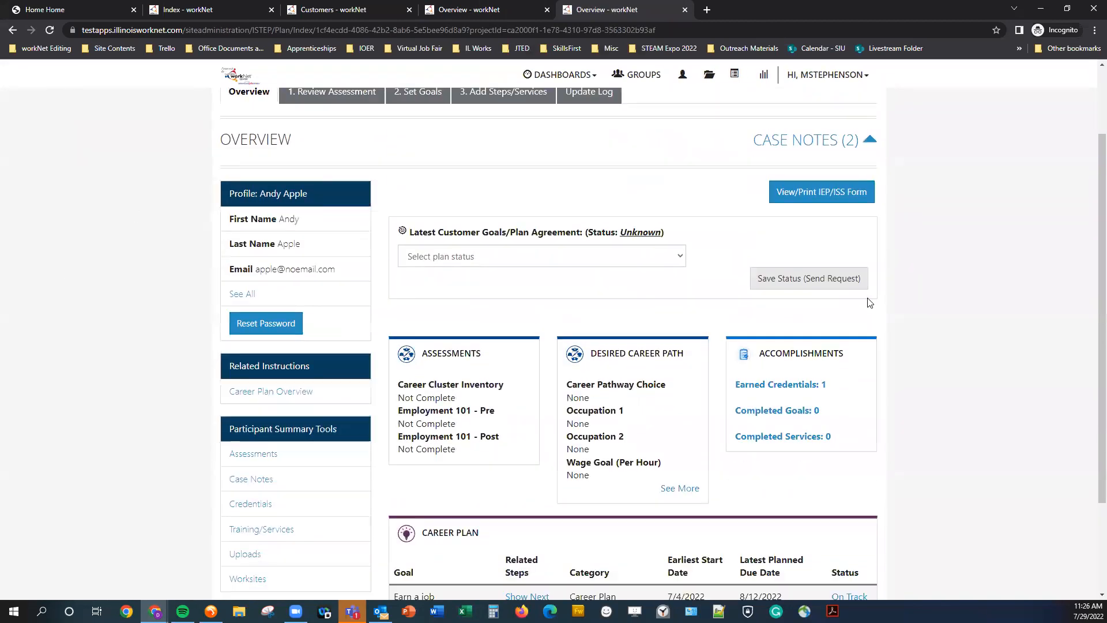
# Expand the next steps of the 'Earn a job' goal in the career plan and review their dates and status.
pyautogui.scroll(-1, 859, 309)
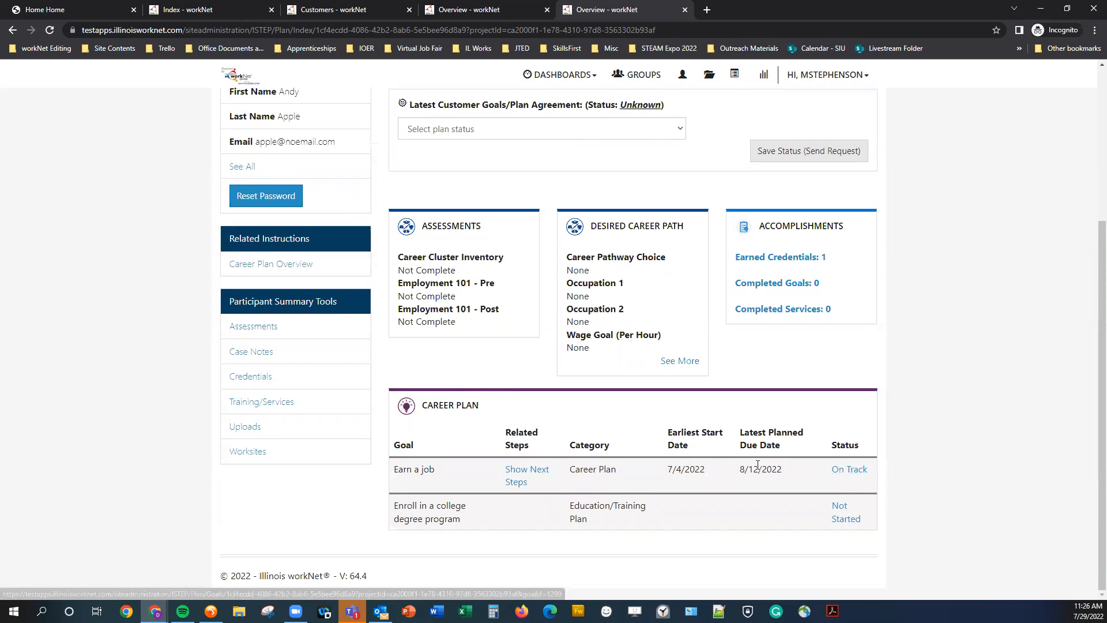
pyautogui.moveTo(741, 469); pyautogui.dragTo(790, 470)
pyautogui.click(521, 484)
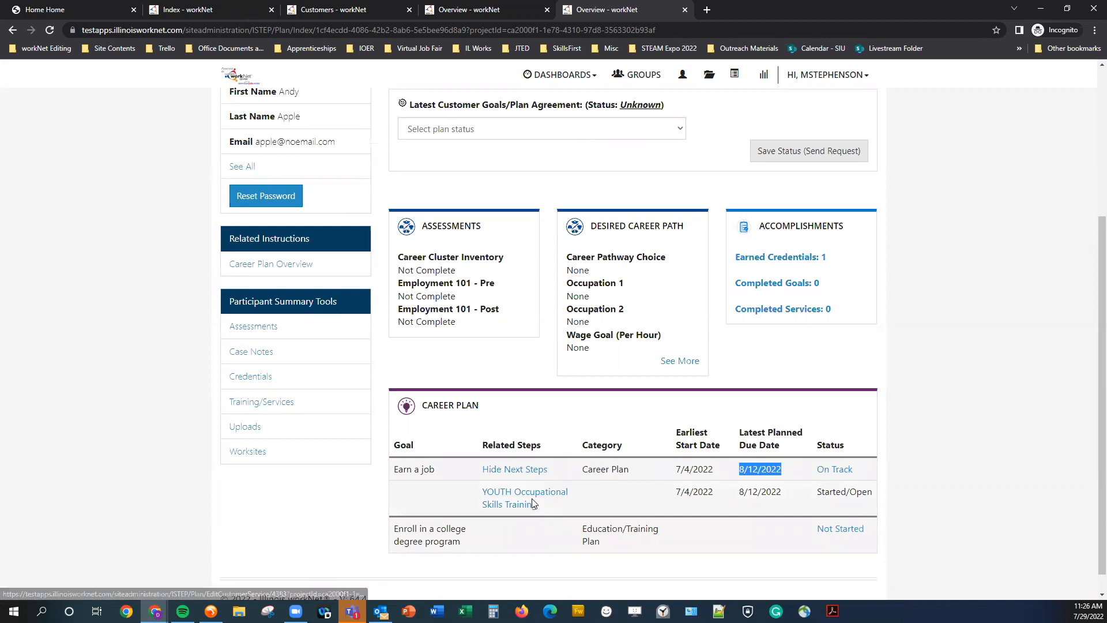
pyautogui.moveTo(821, 493); pyautogui.dragTo(910, 489)
pyautogui.click(912, 492)
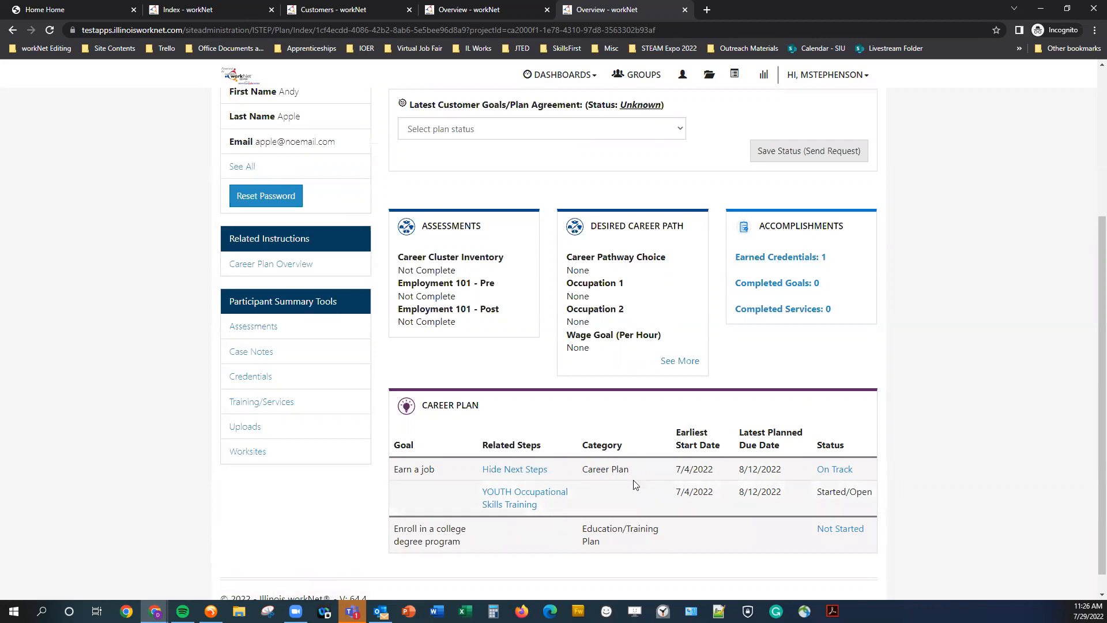
# Open Add Steps/Services and expand the steps listed for the 'Earn a job' goal.
pyautogui.scroll(4, 831, 484)
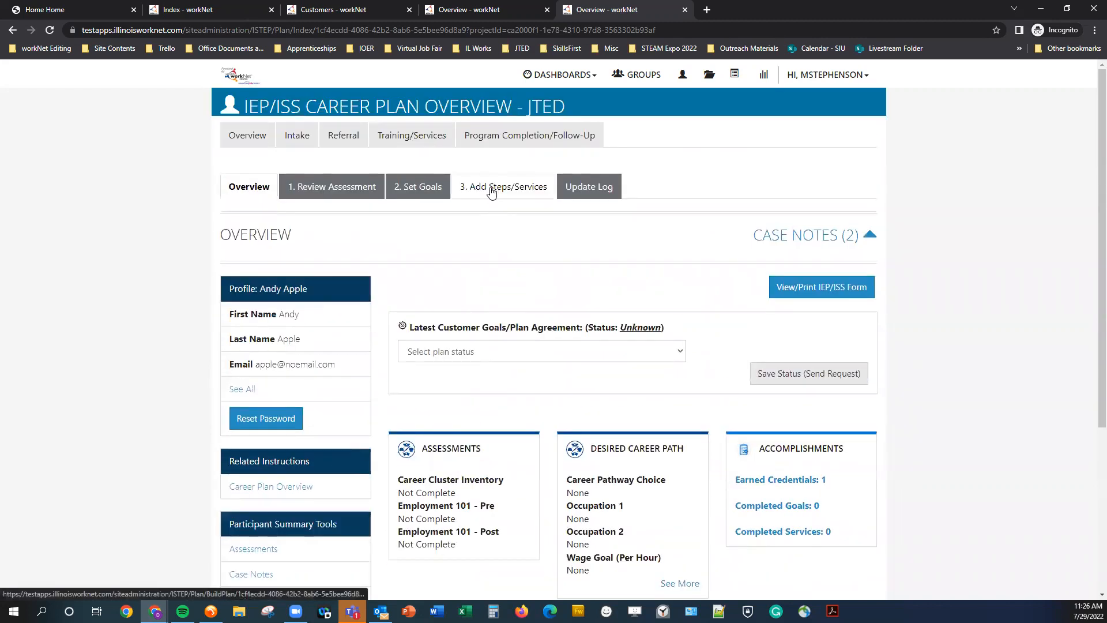
pyautogui.click(491, 188)
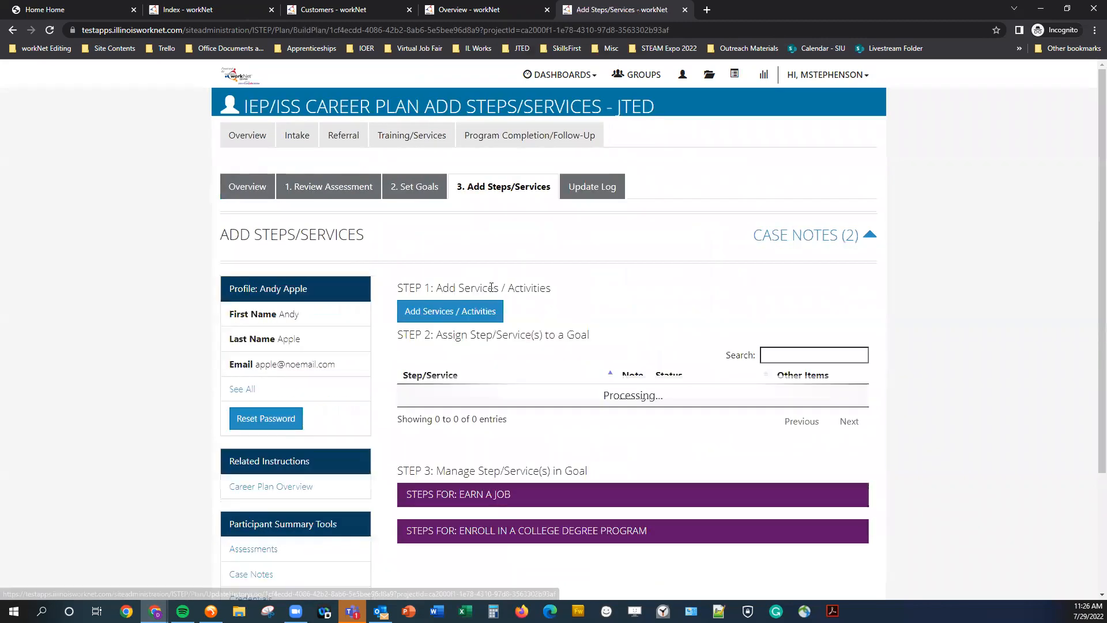
pyautogui.scroll(-2, 492, 287)
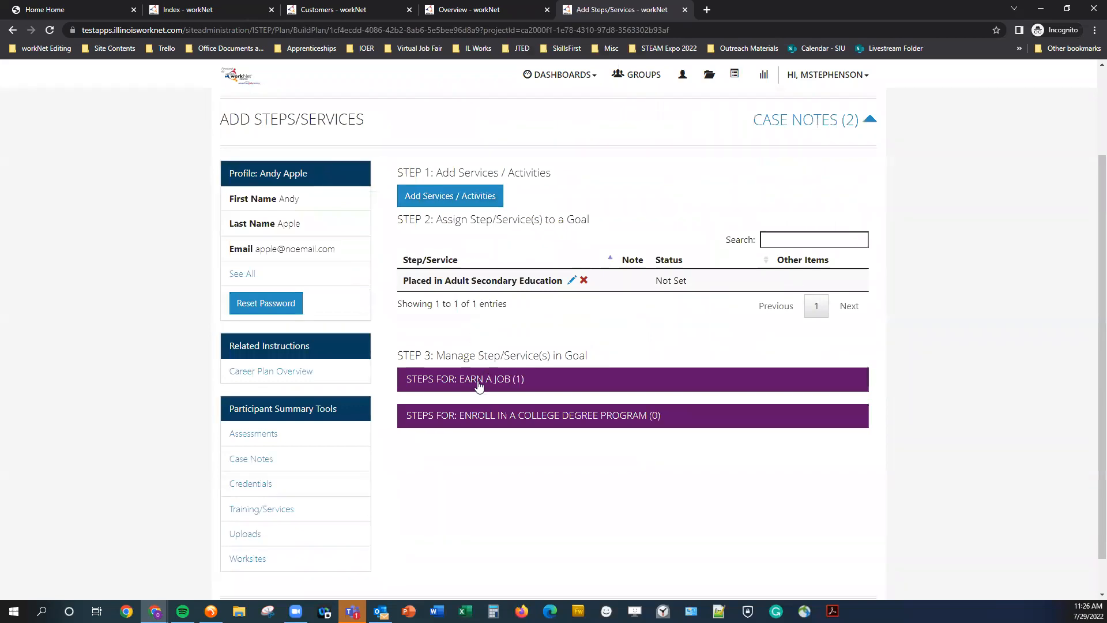
pyautogui.click(478, 383)
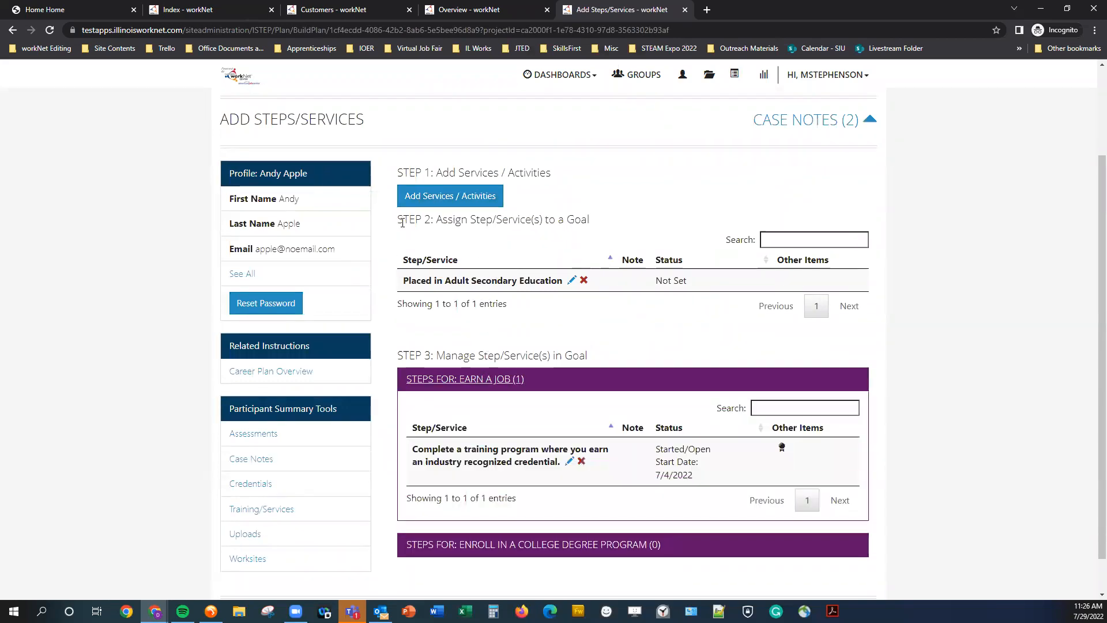
pyautogui.moveTo(396, 223); pyautogui.dragTo(602, 228)
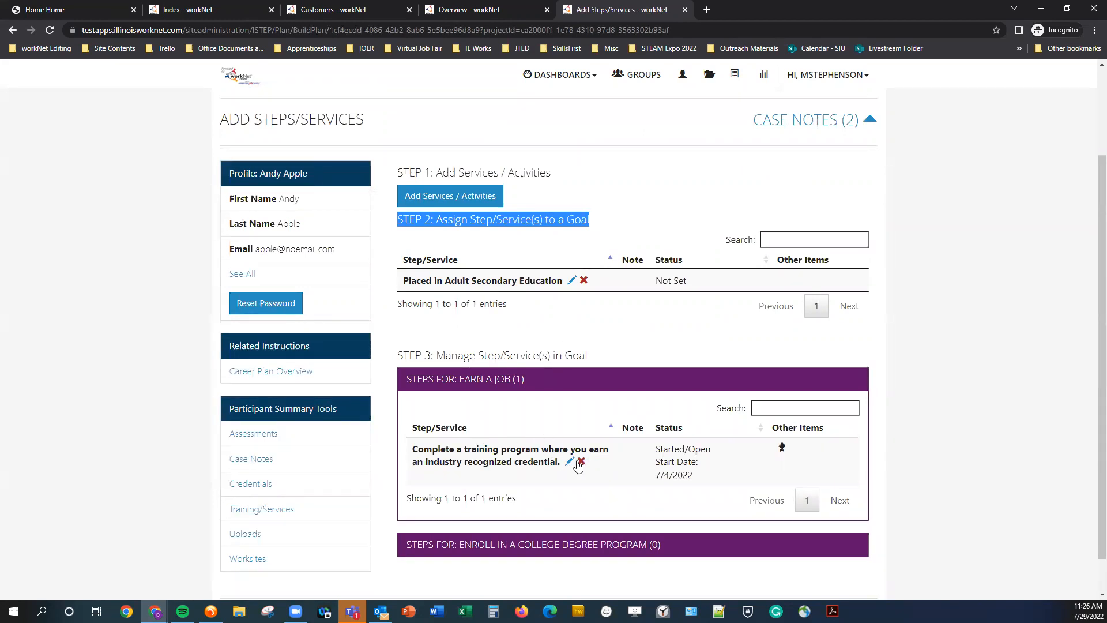
pyautogui.click(942, 498)
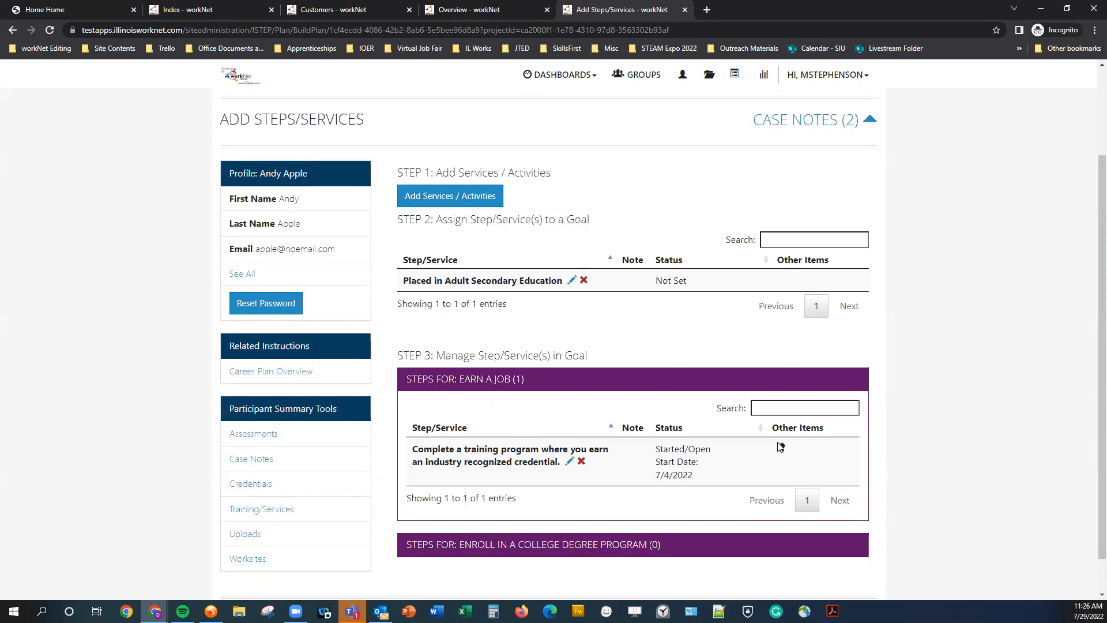
pyautogui.moveTo(783, 449)
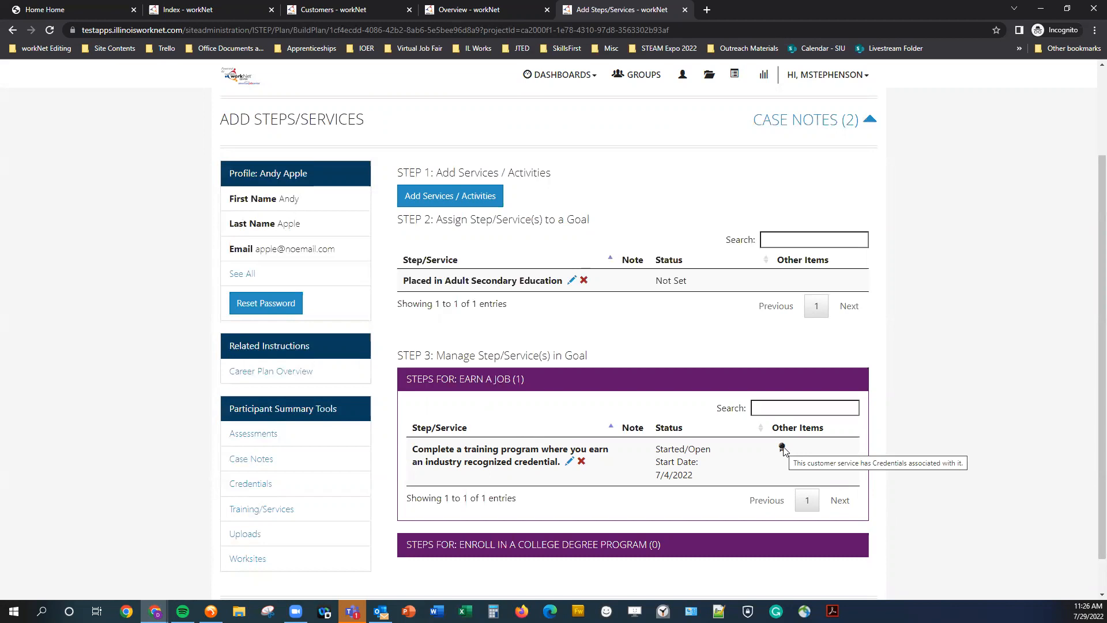
# Edit the training-program service, setting its status to Successful Completion and its planned completion date to 8/12/2022.
pyautogui.click(569, 463)
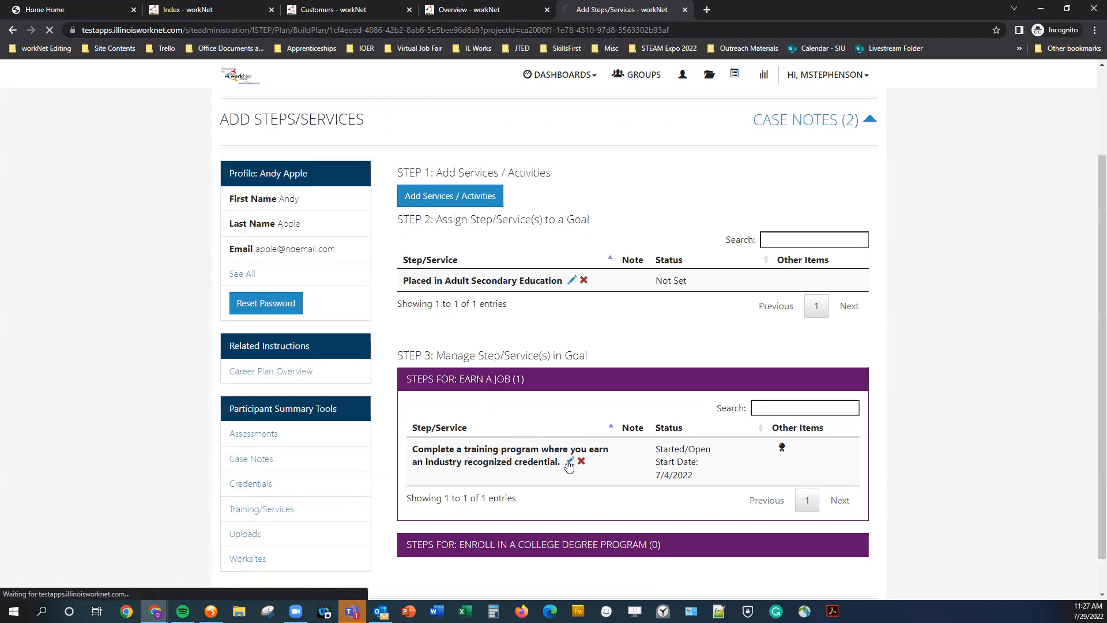
pyautogui.scroll(-2, 670, 452)
pyautogui.scroll(1, 534, 346)
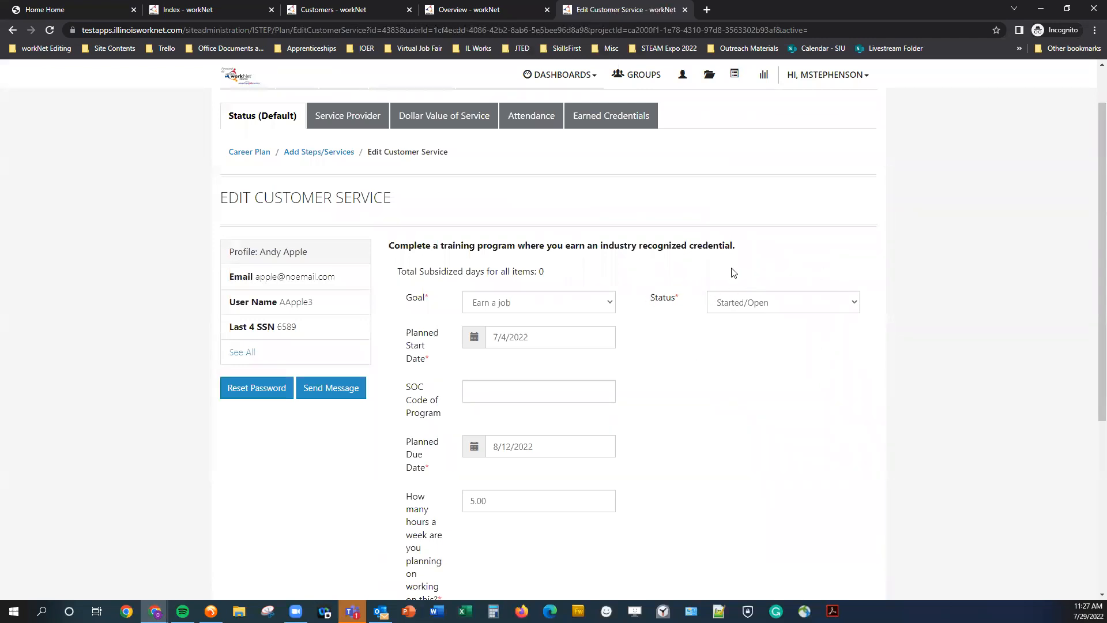
pyautogui.click(793, 308)
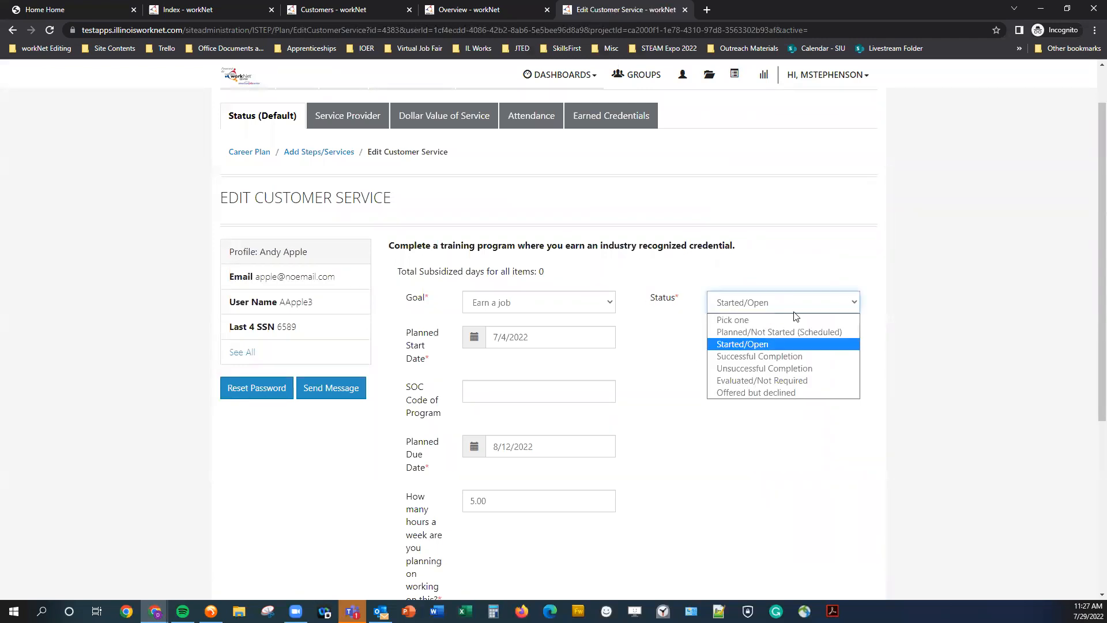
pyautogui.click(808, 357)
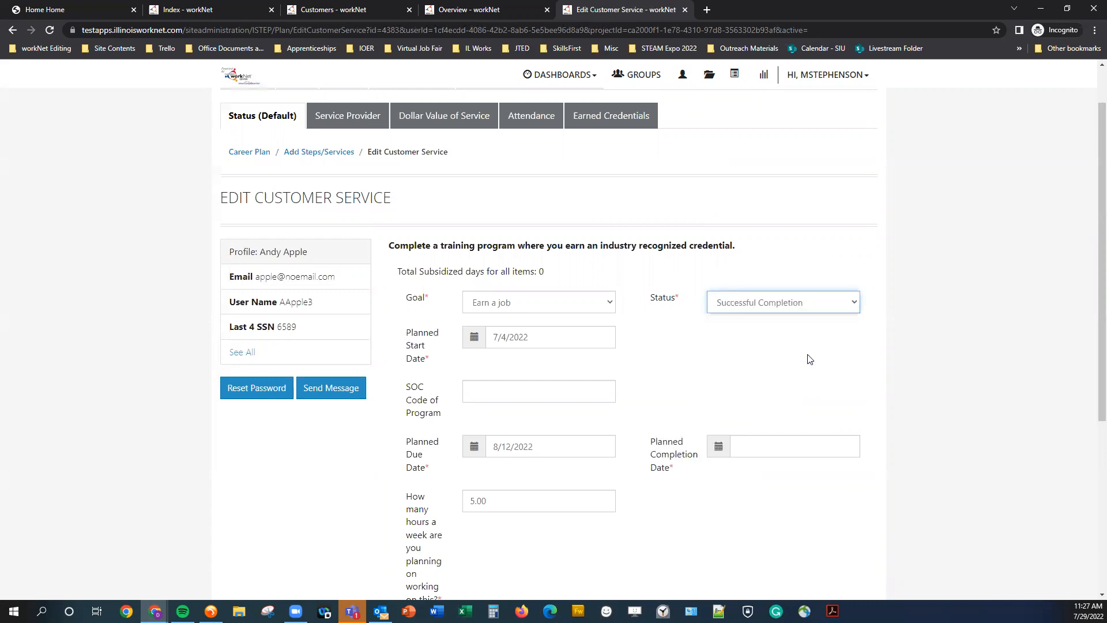
pyautogui.click(786, 438)
pyautogui.click(877, 303)
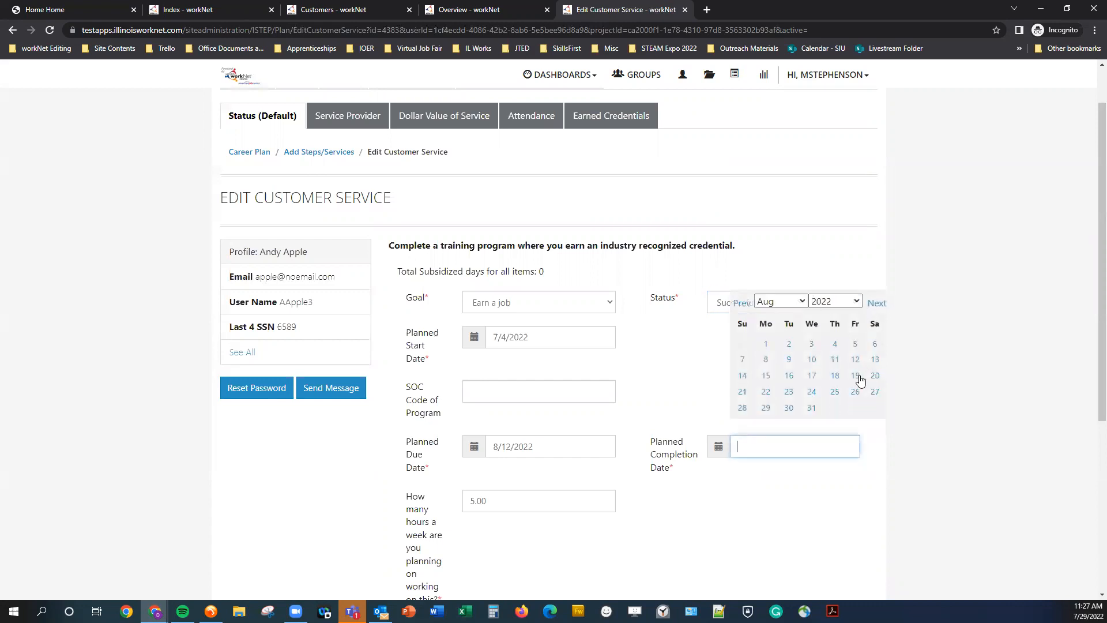
pyautogui.click(856, 361)
pyautogui.scroll(-5, 704, 470)
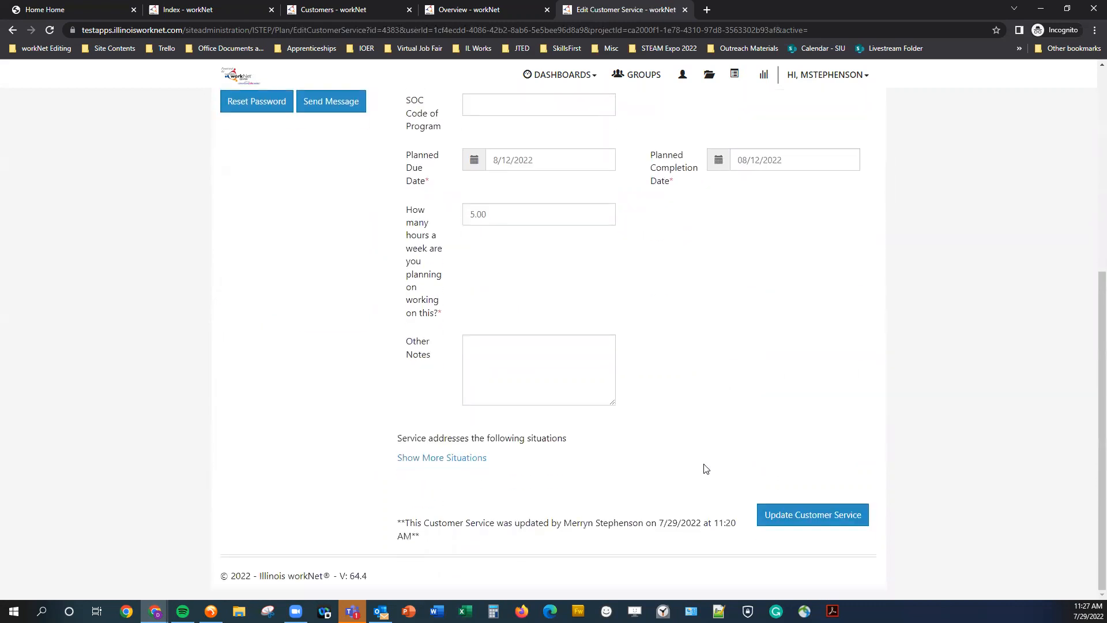
# Update the customer service, entering case note text 'sdaf' and 'dsf' and saving it as a case note without sending a message.
pyautogui.click(799, 526)
pyautogui.click(459, 211)
pyautogui.write('sdaf')
pyautogui.click(440, 264)
pyautogui.write('dsf')
pyautogui.click(430, 394)
pyautogui.click(636, 469)
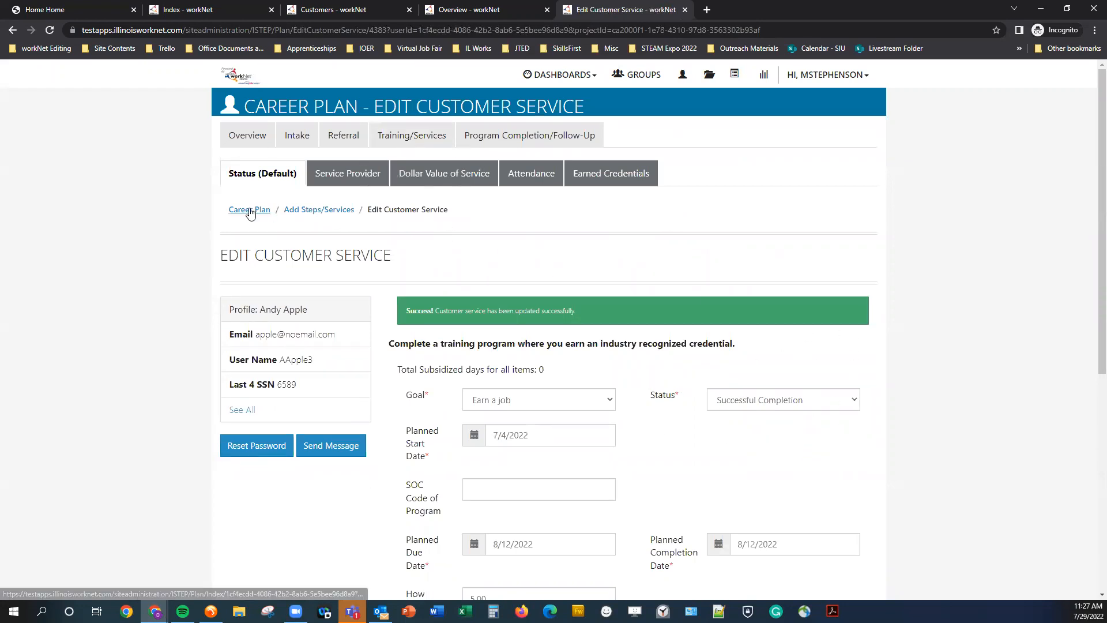
# Return to Add Steps/Services and review the status and completion date of the 'Earn a job' step.
pyautogui.click(295, 208)
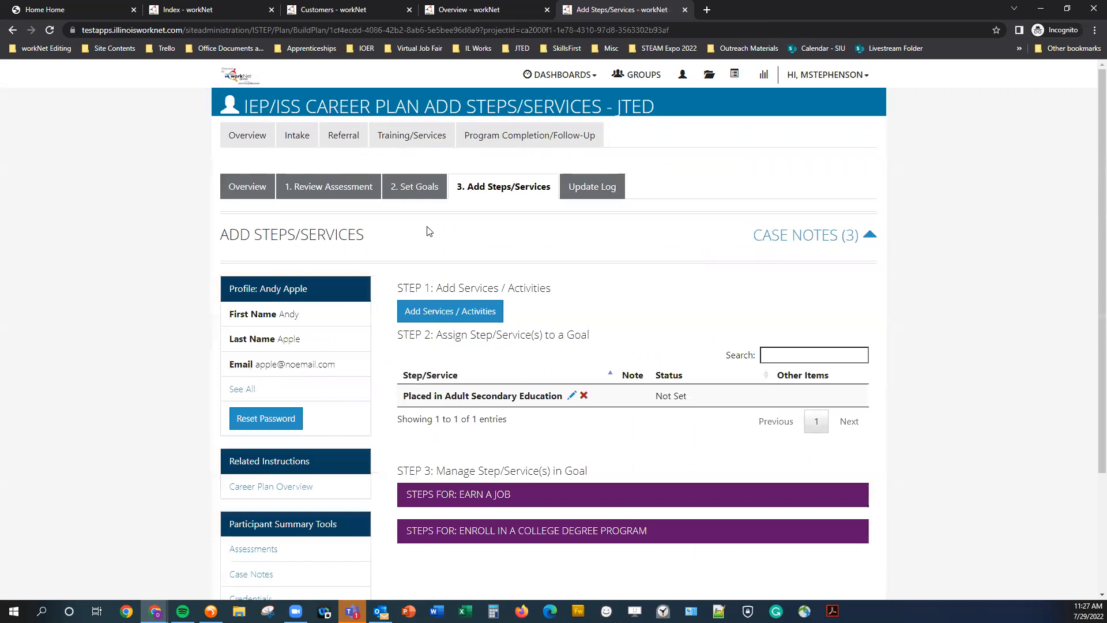
pyautogui.scroll(-3, 428, 231)
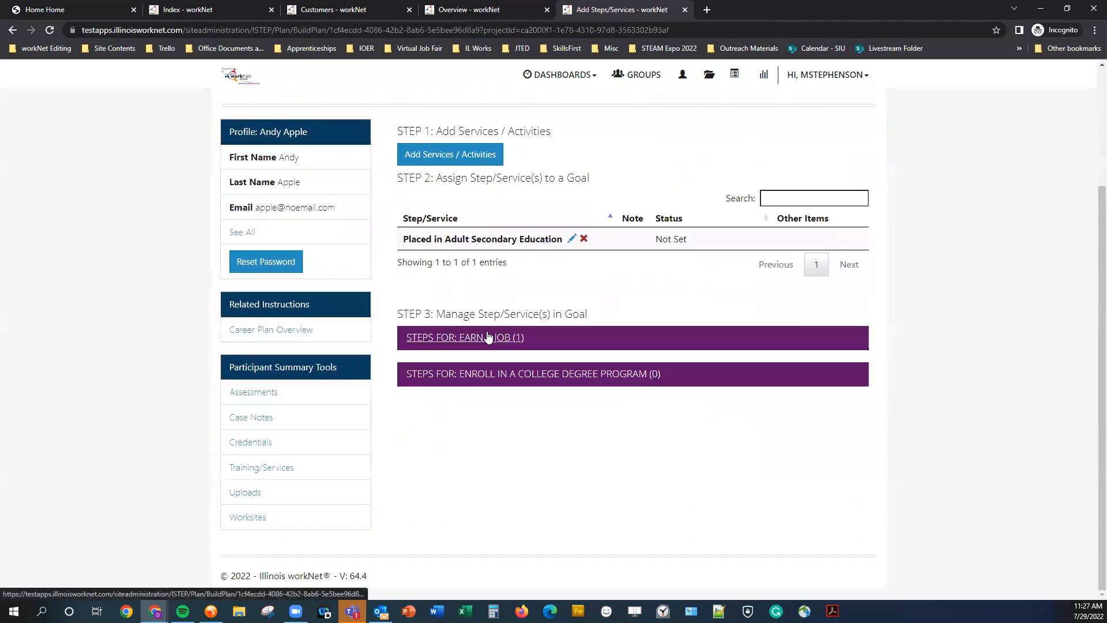
pyautogui.scroll(2, 487, 337)
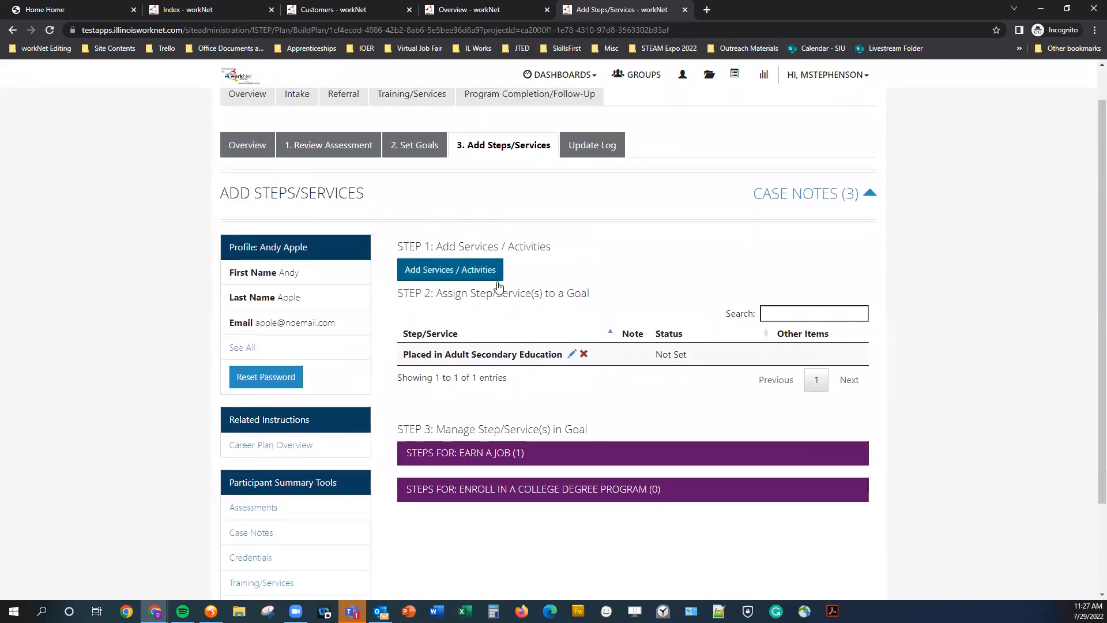
pyautogui.scroll(1, 495, 282)
pyautogui.scroll(-1, 500, 290)
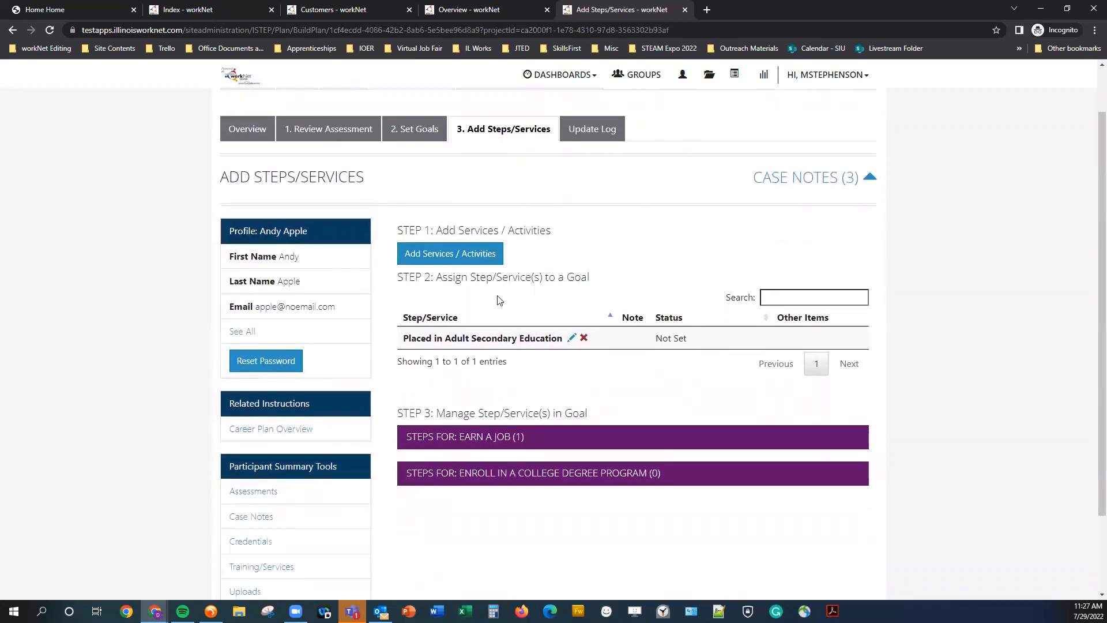
pyautogui.click(486, 447)
pyautogui.scroll(-2, 495, 432)
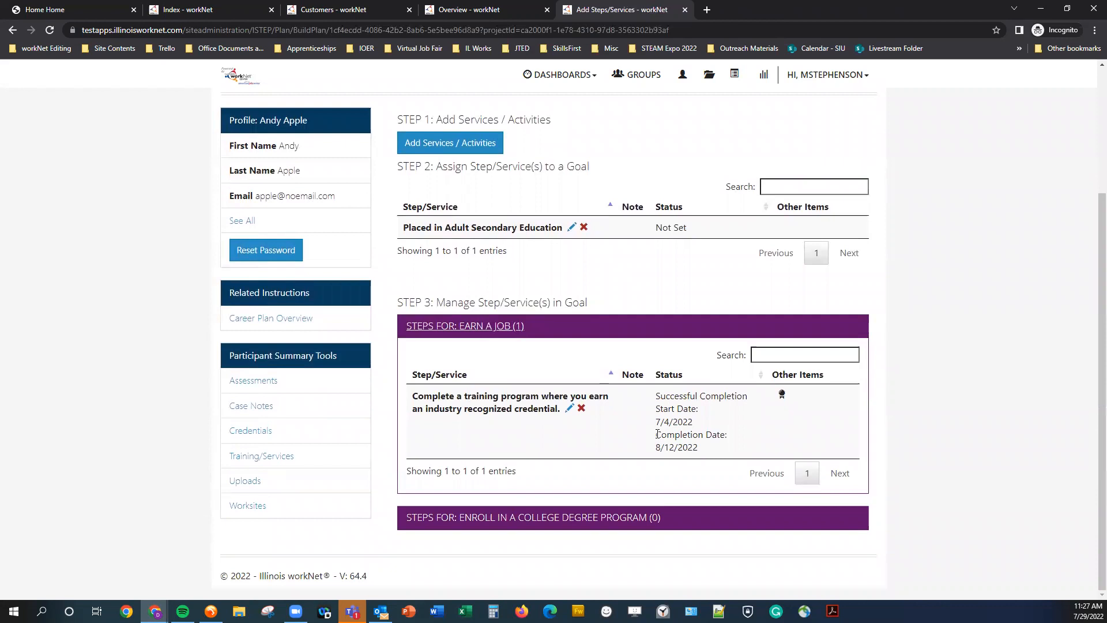
pyautogui.moveTo(656, 439); pyautogui.dragTo(701, 451)
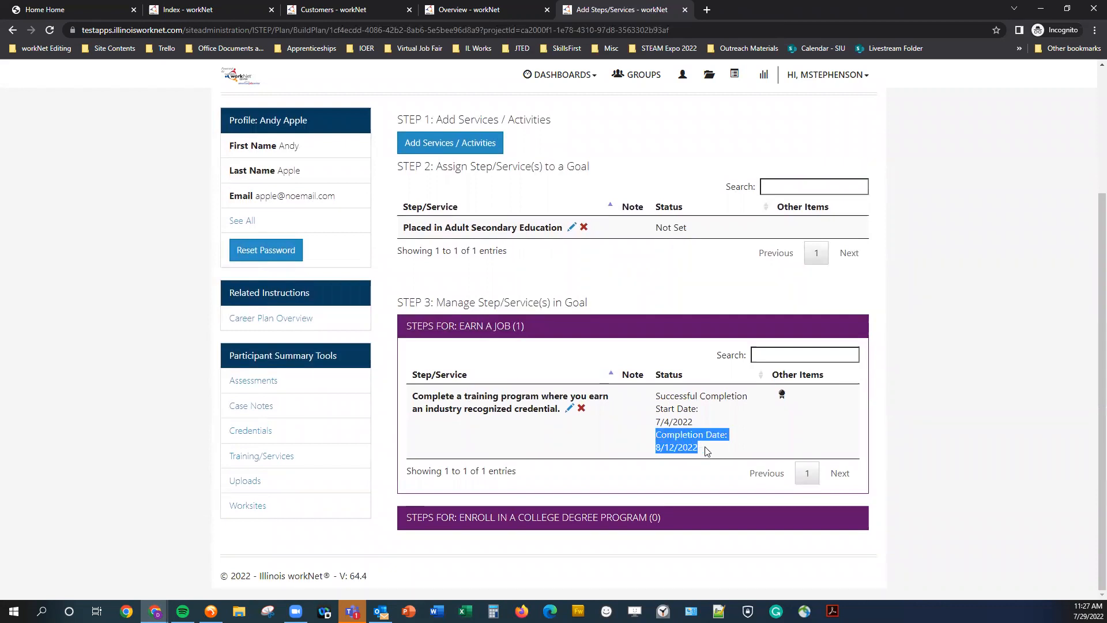
pyautogui.click(707, 451)
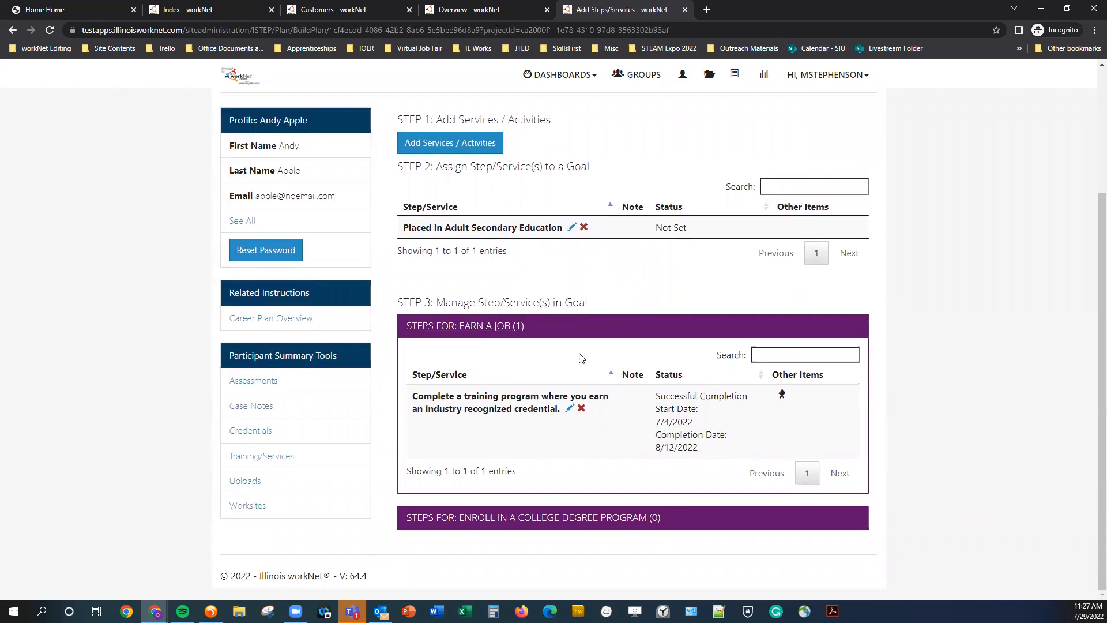
pyautogui.scroll(1, 455, 370)
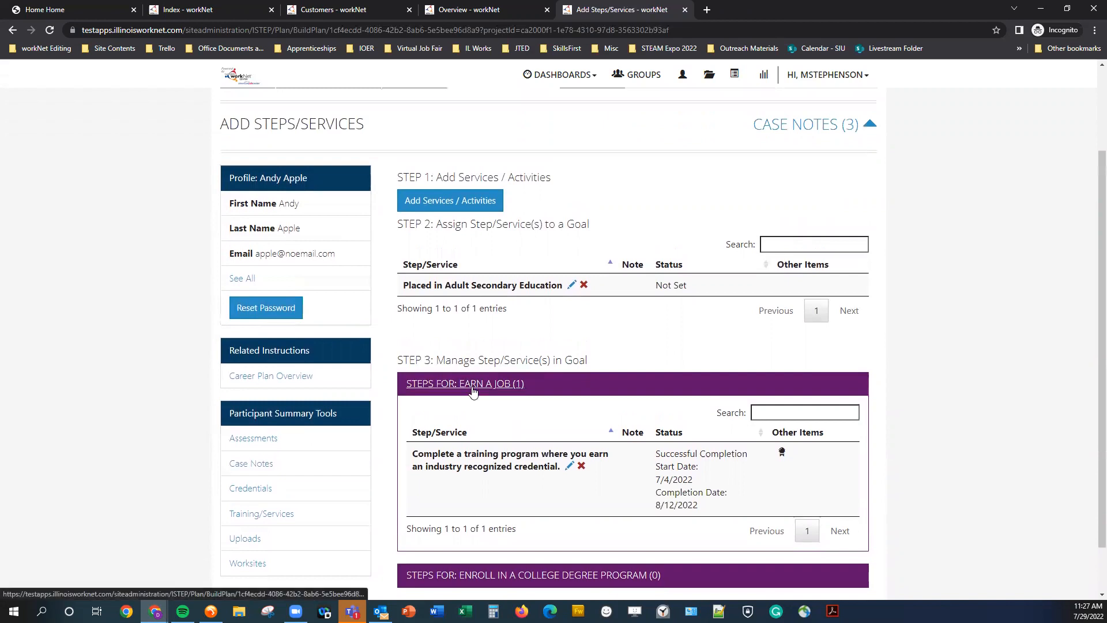
pyautogui.scroll(-1, 472, 370)
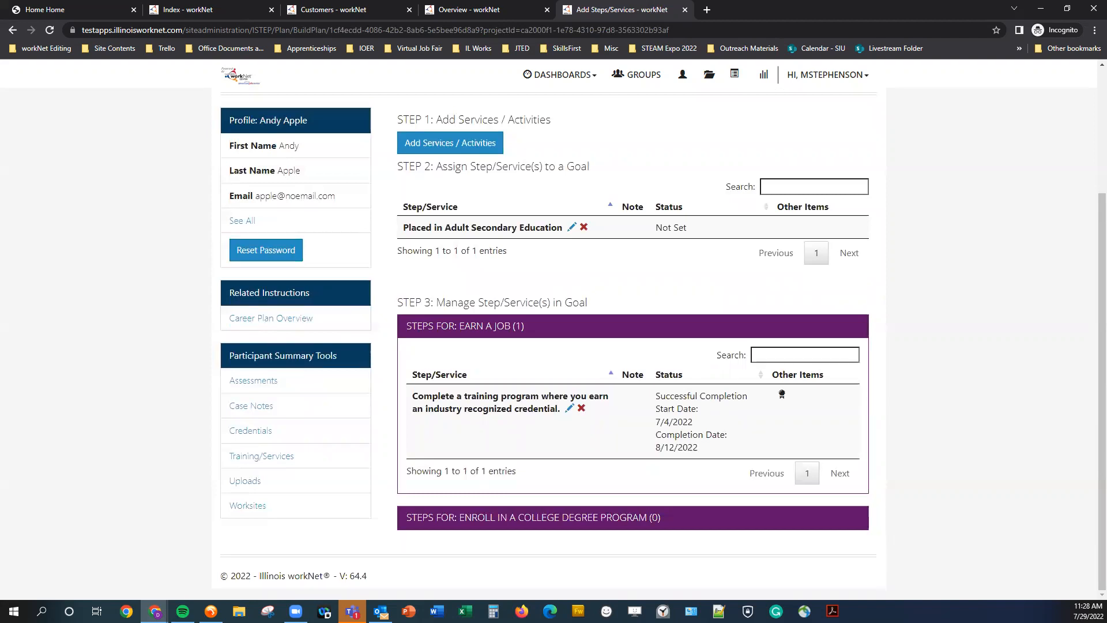
pyautogui.scroll(3, 666, 494)
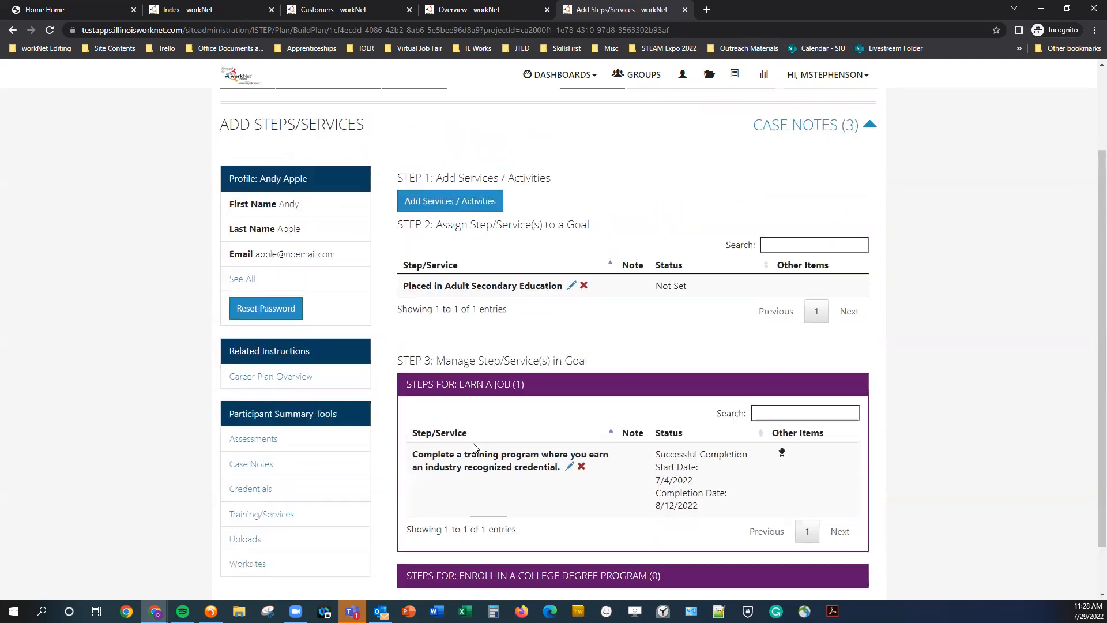
pyautogui.scroll(-2, 666, 494)
pyautogui.scroll(-1, 666, 494)
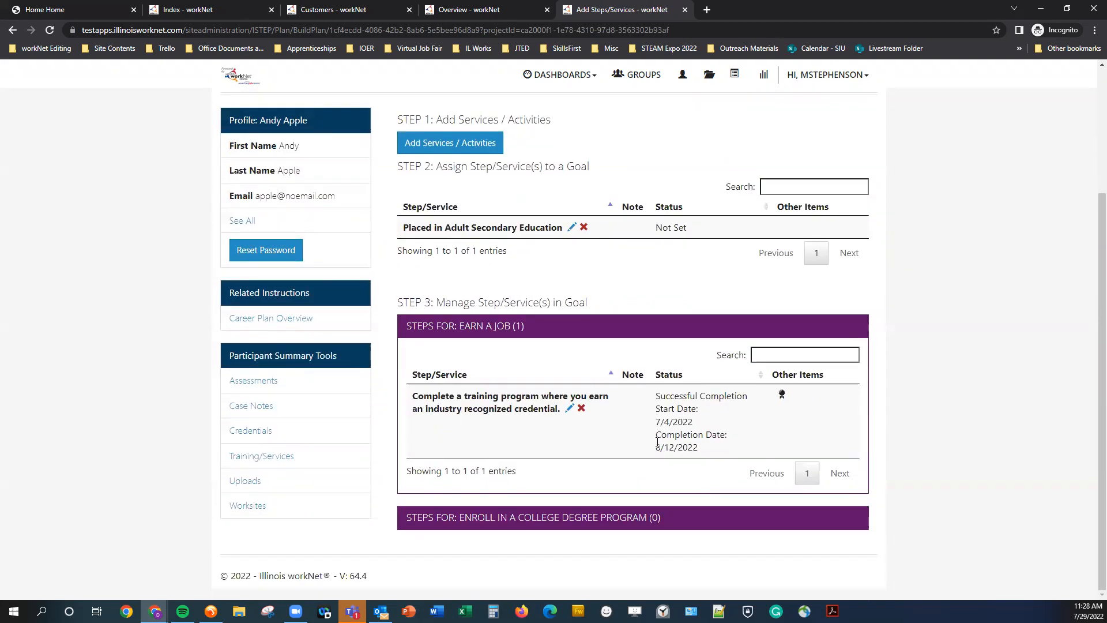
pyautogui.scroll(3, 427, 342)
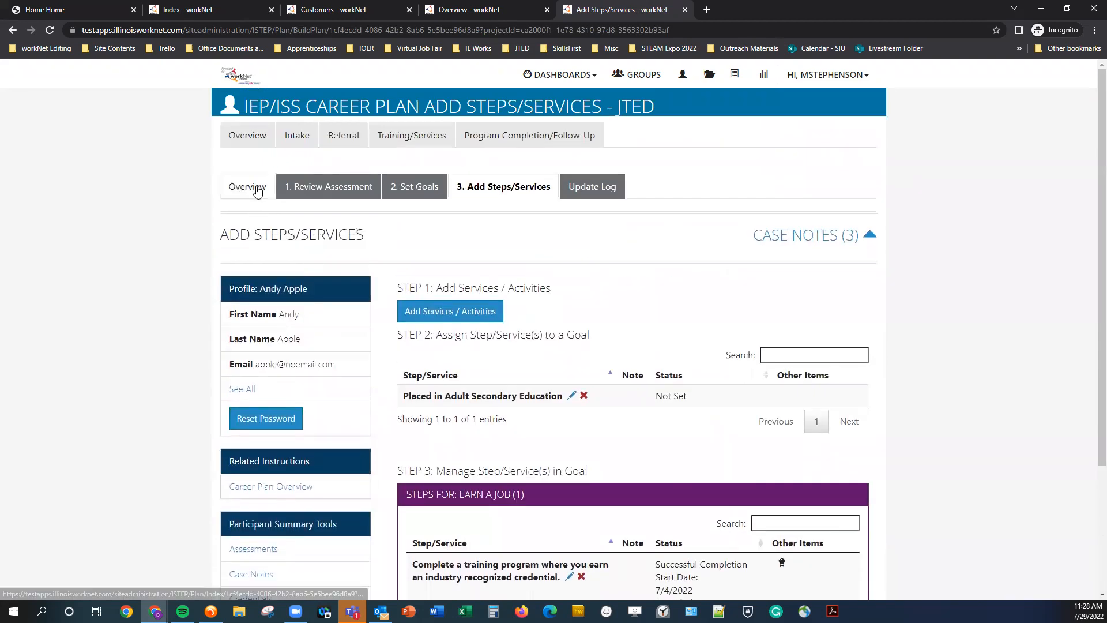
# Open the plan overview and expand the 'Earn a job' next steps to review accomplishments and completion status.
pyautogui.click(258, 187)
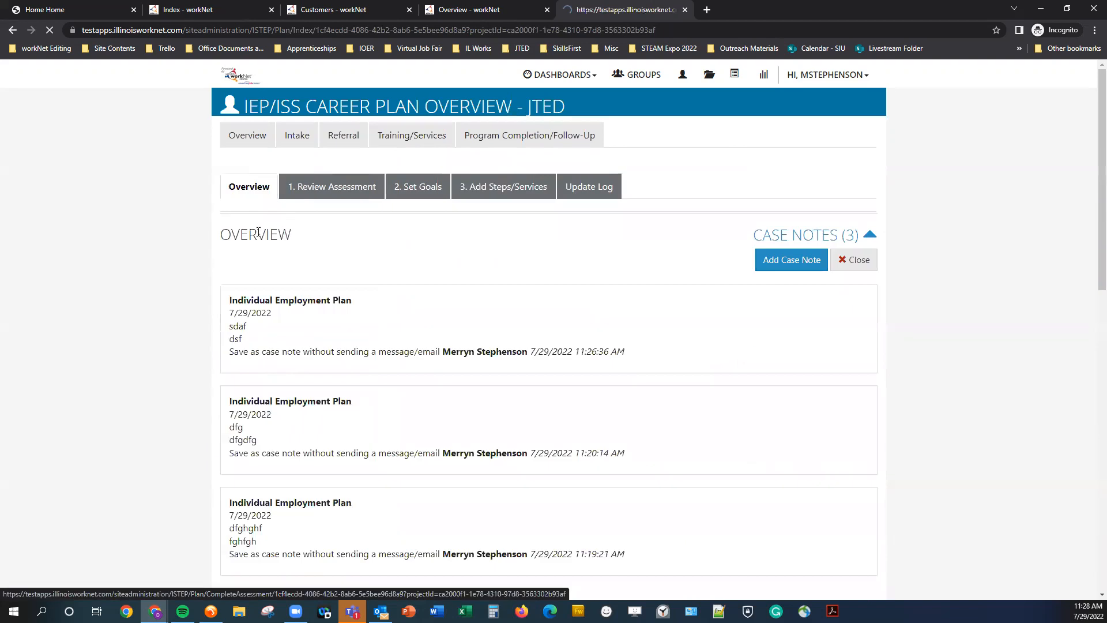
pyautogui.scroll(-2, 497, 413)
pyautogui.scroll(-2, 498, 414)
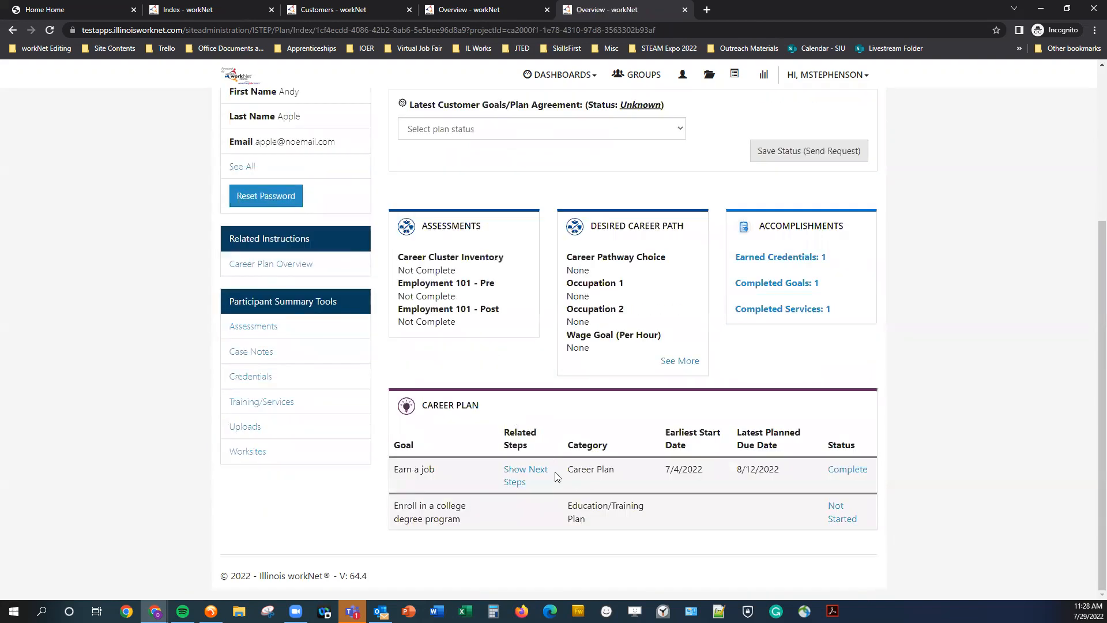
pyautogui.click(515, 471)
pyautogui.scroll(-1, 518, 472)
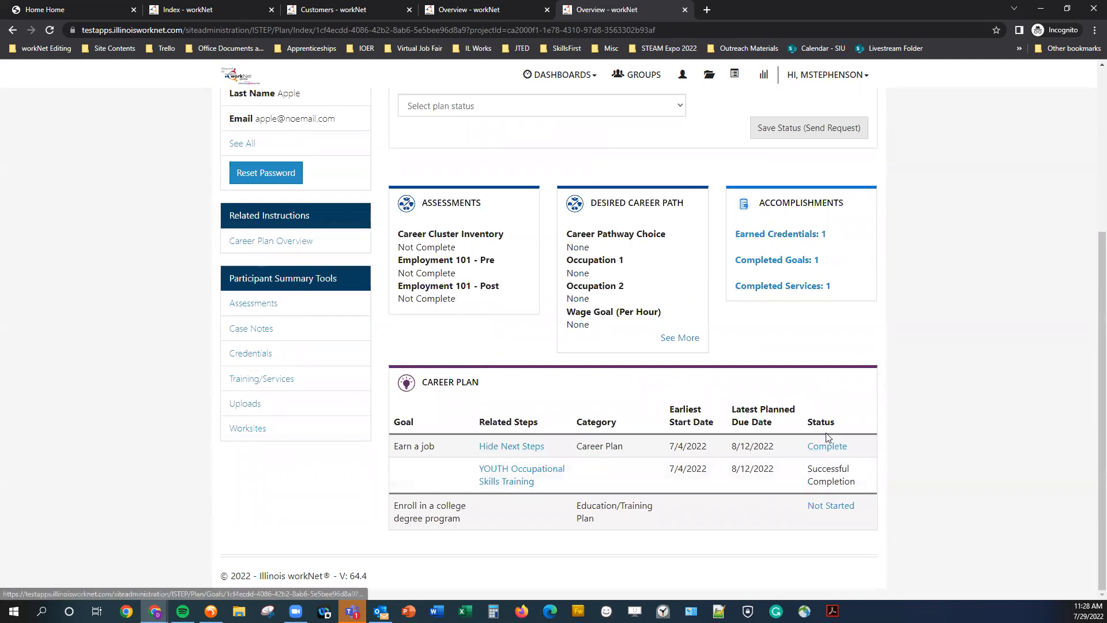
pyautogui.moveTo(811, 466); pyautogui.dragTo(867, 491)
pyautogui.click(821, 479)
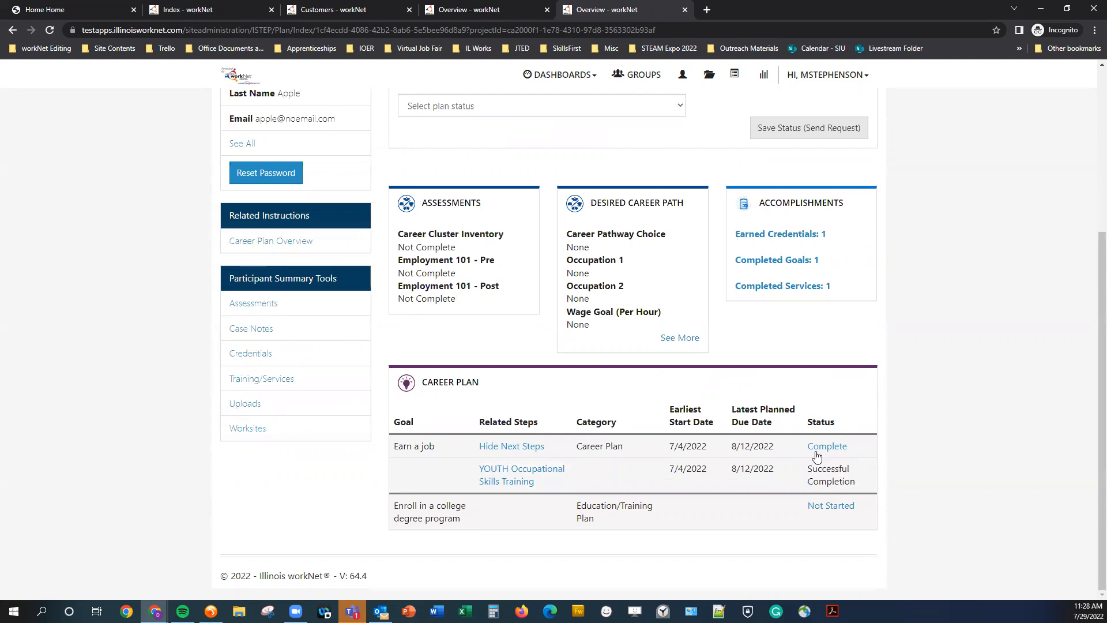